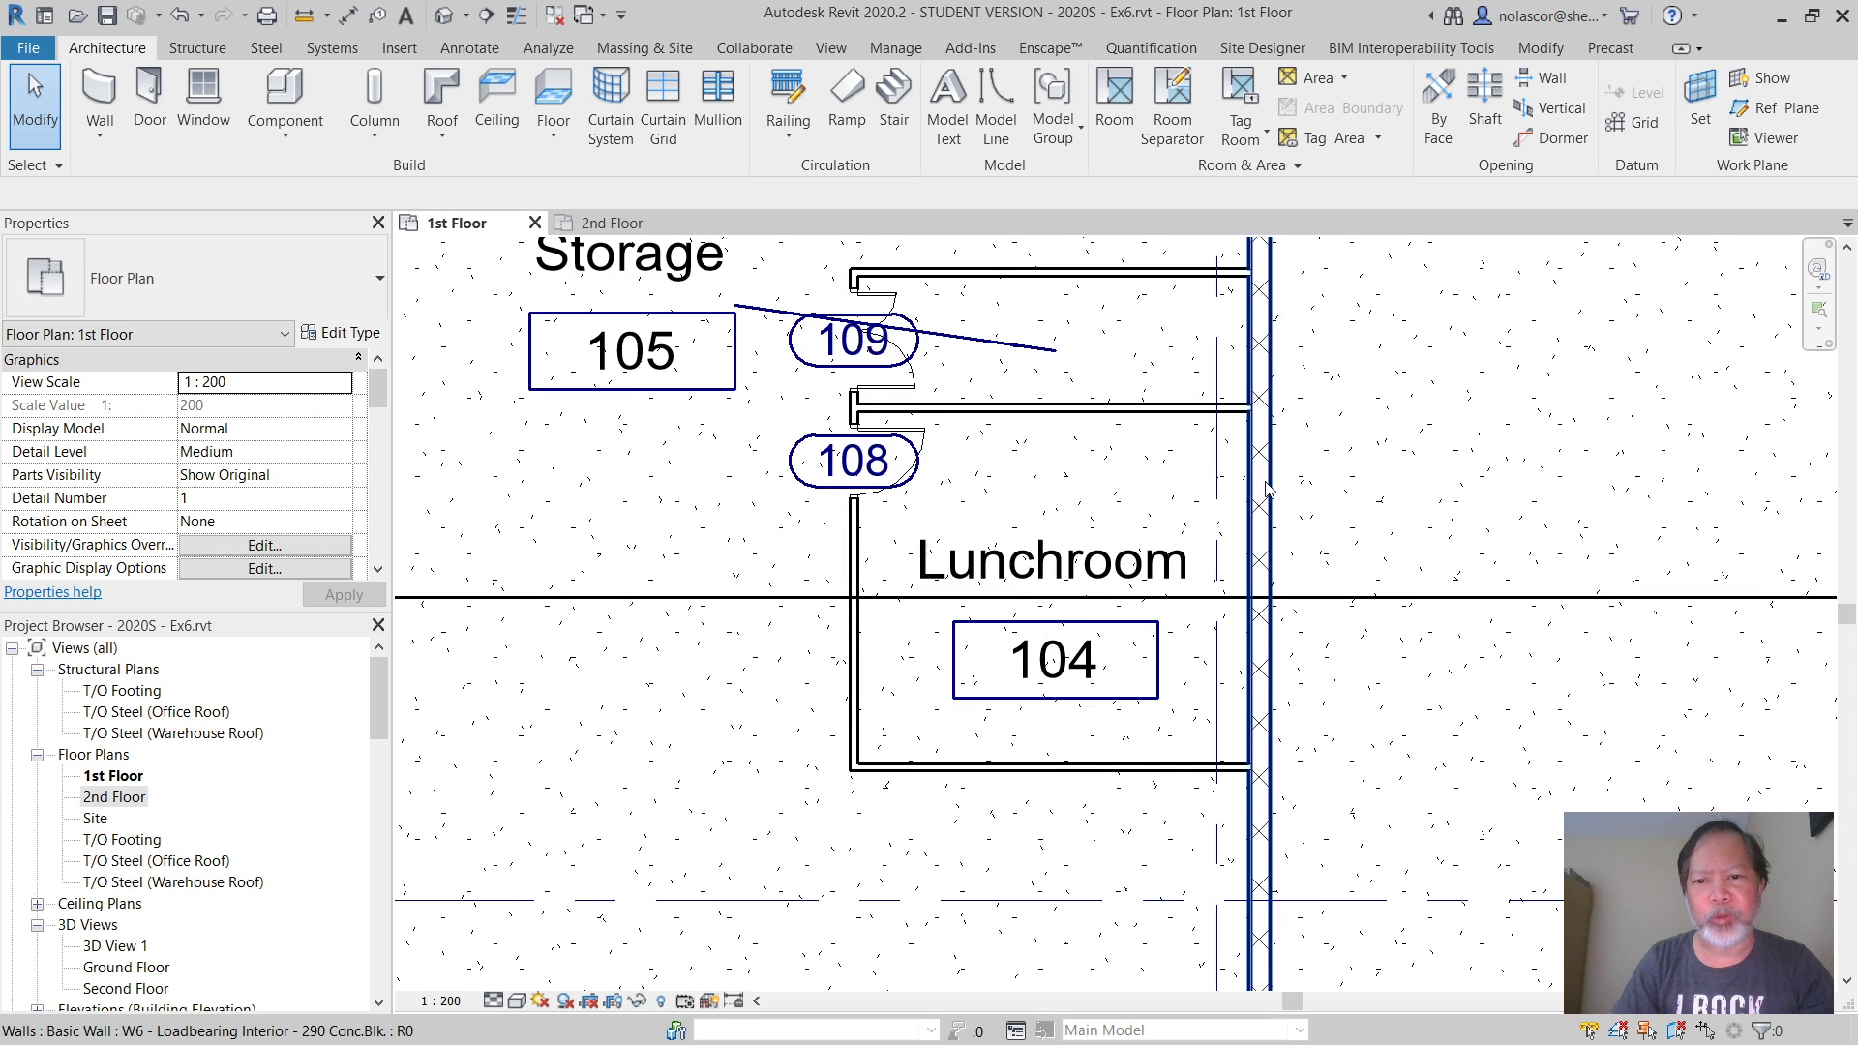
Inspect the Lunchroom's bottom wall, then clear the selection
{"action": "left_click", "coordinate": [1068, 769]}
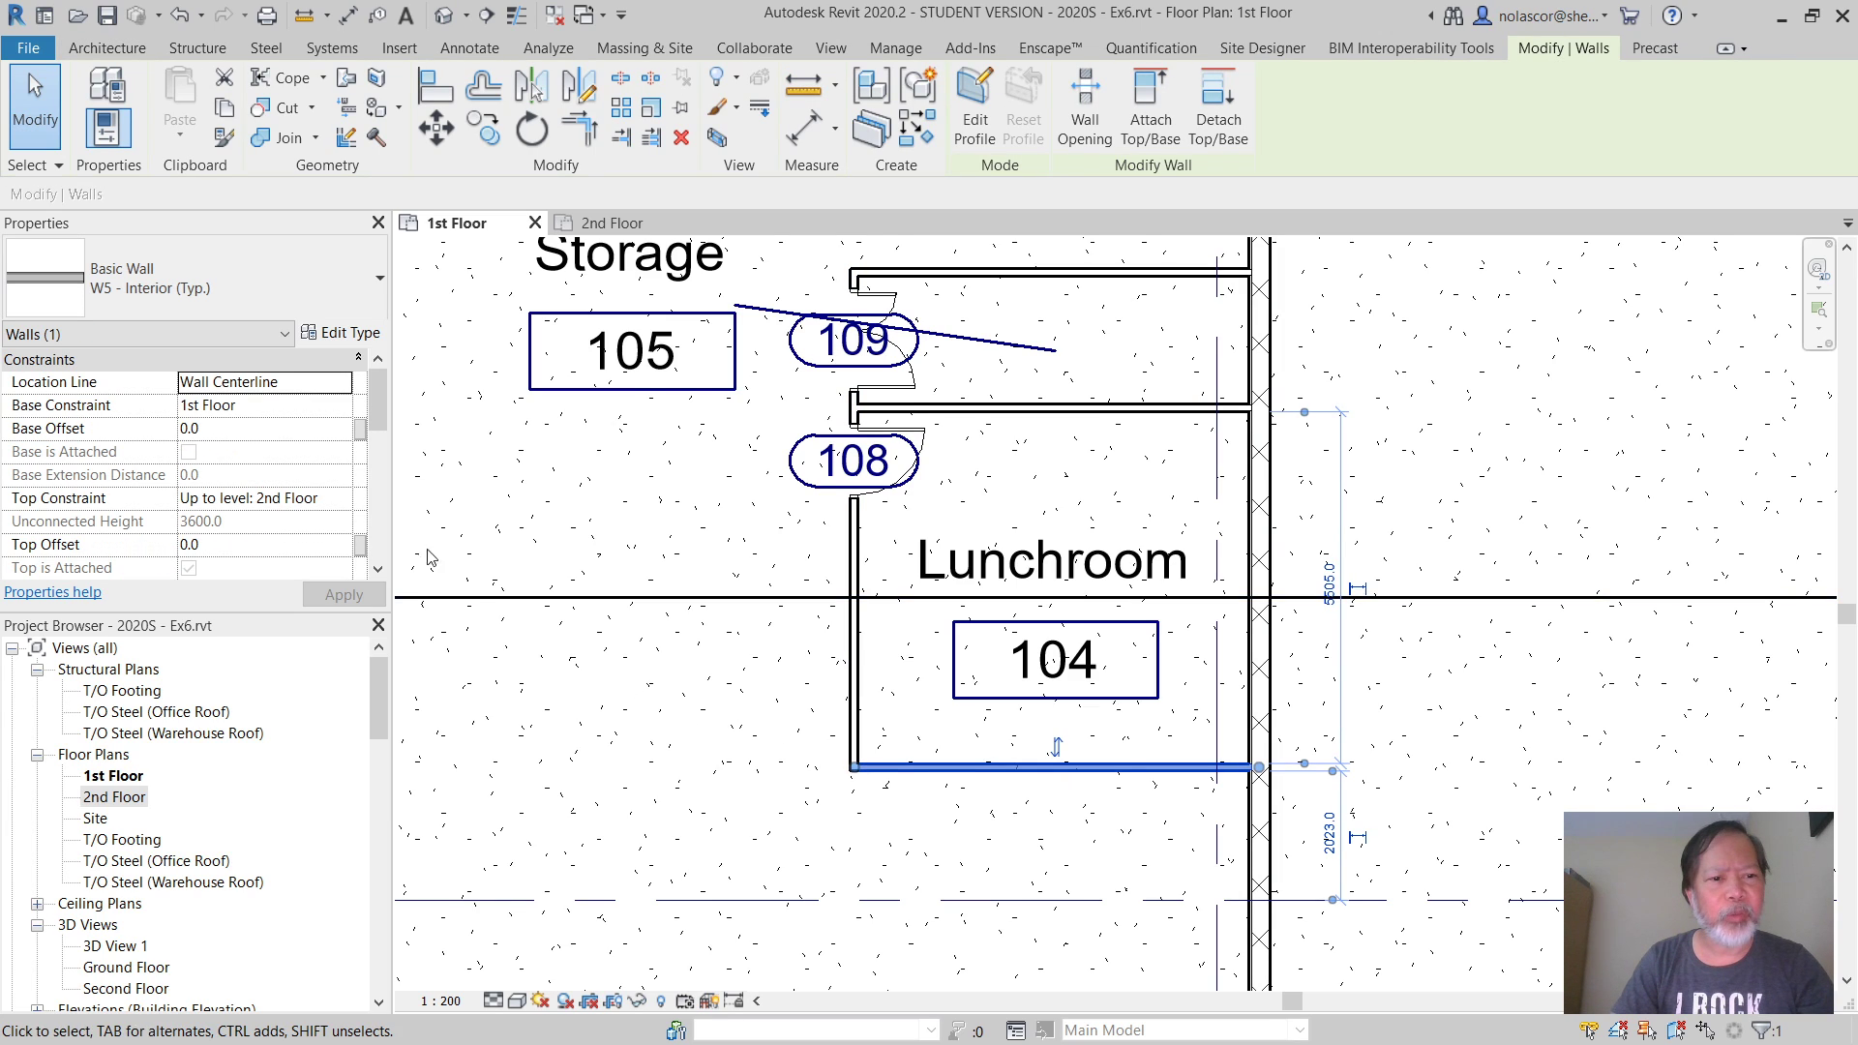
{"action": "left_click_drag", "start_coordinate": [383, 418], "coordinate": [383, 469]}
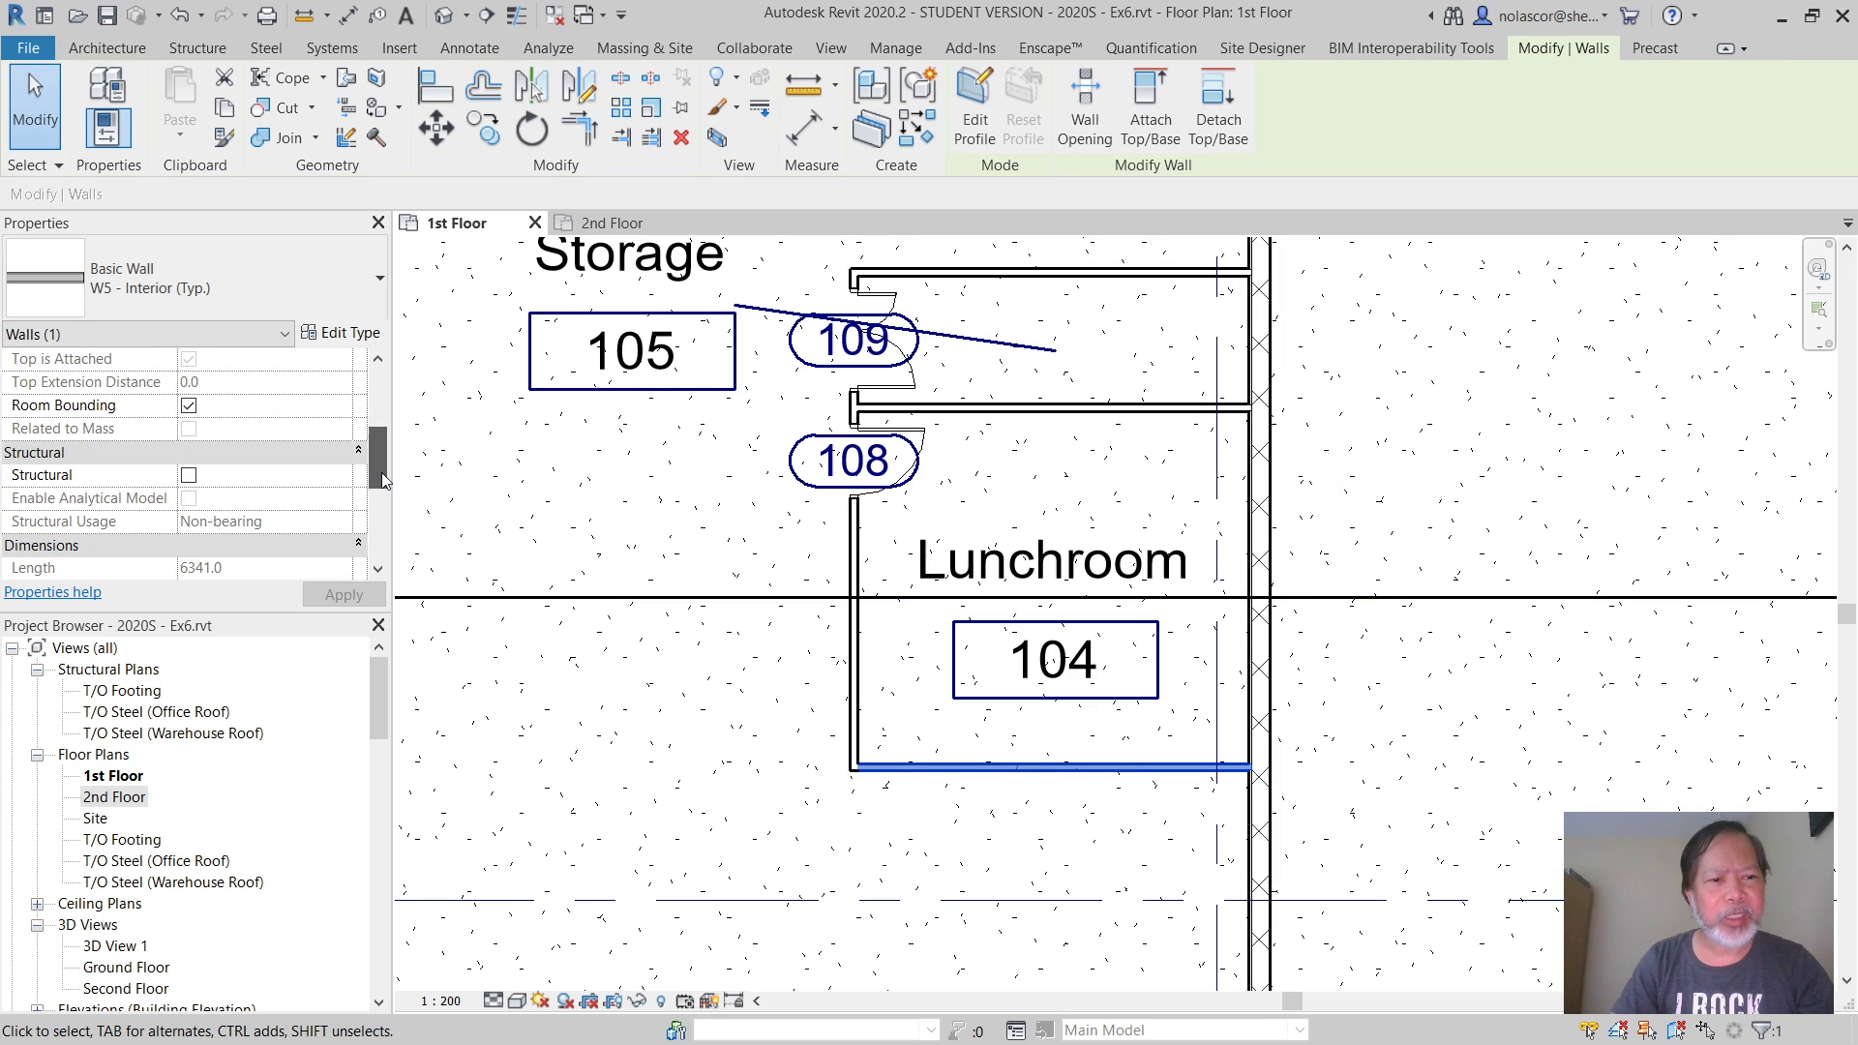
{"action": "scroll", "coordinate": [381, 472], "scroll_direction": "down", "scroll_amount": 1}
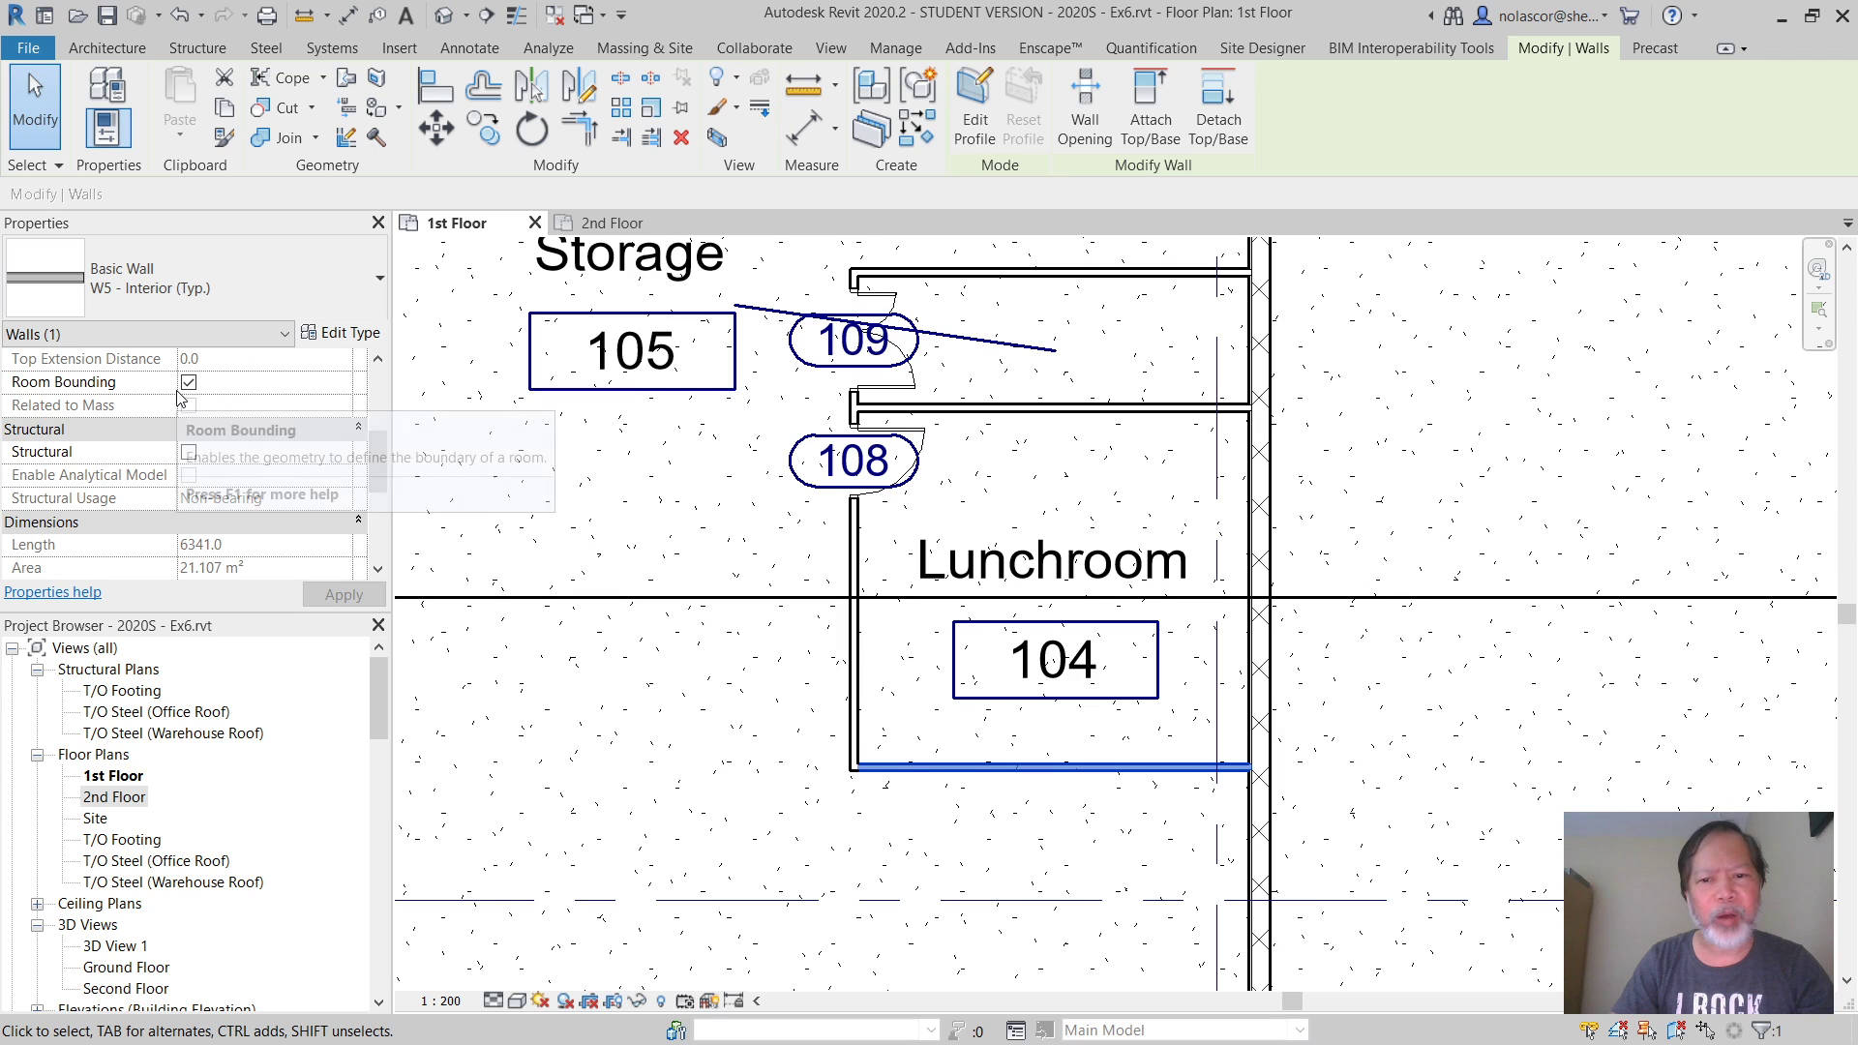
{"action": "left_click", "coordinate": [802, 672]}
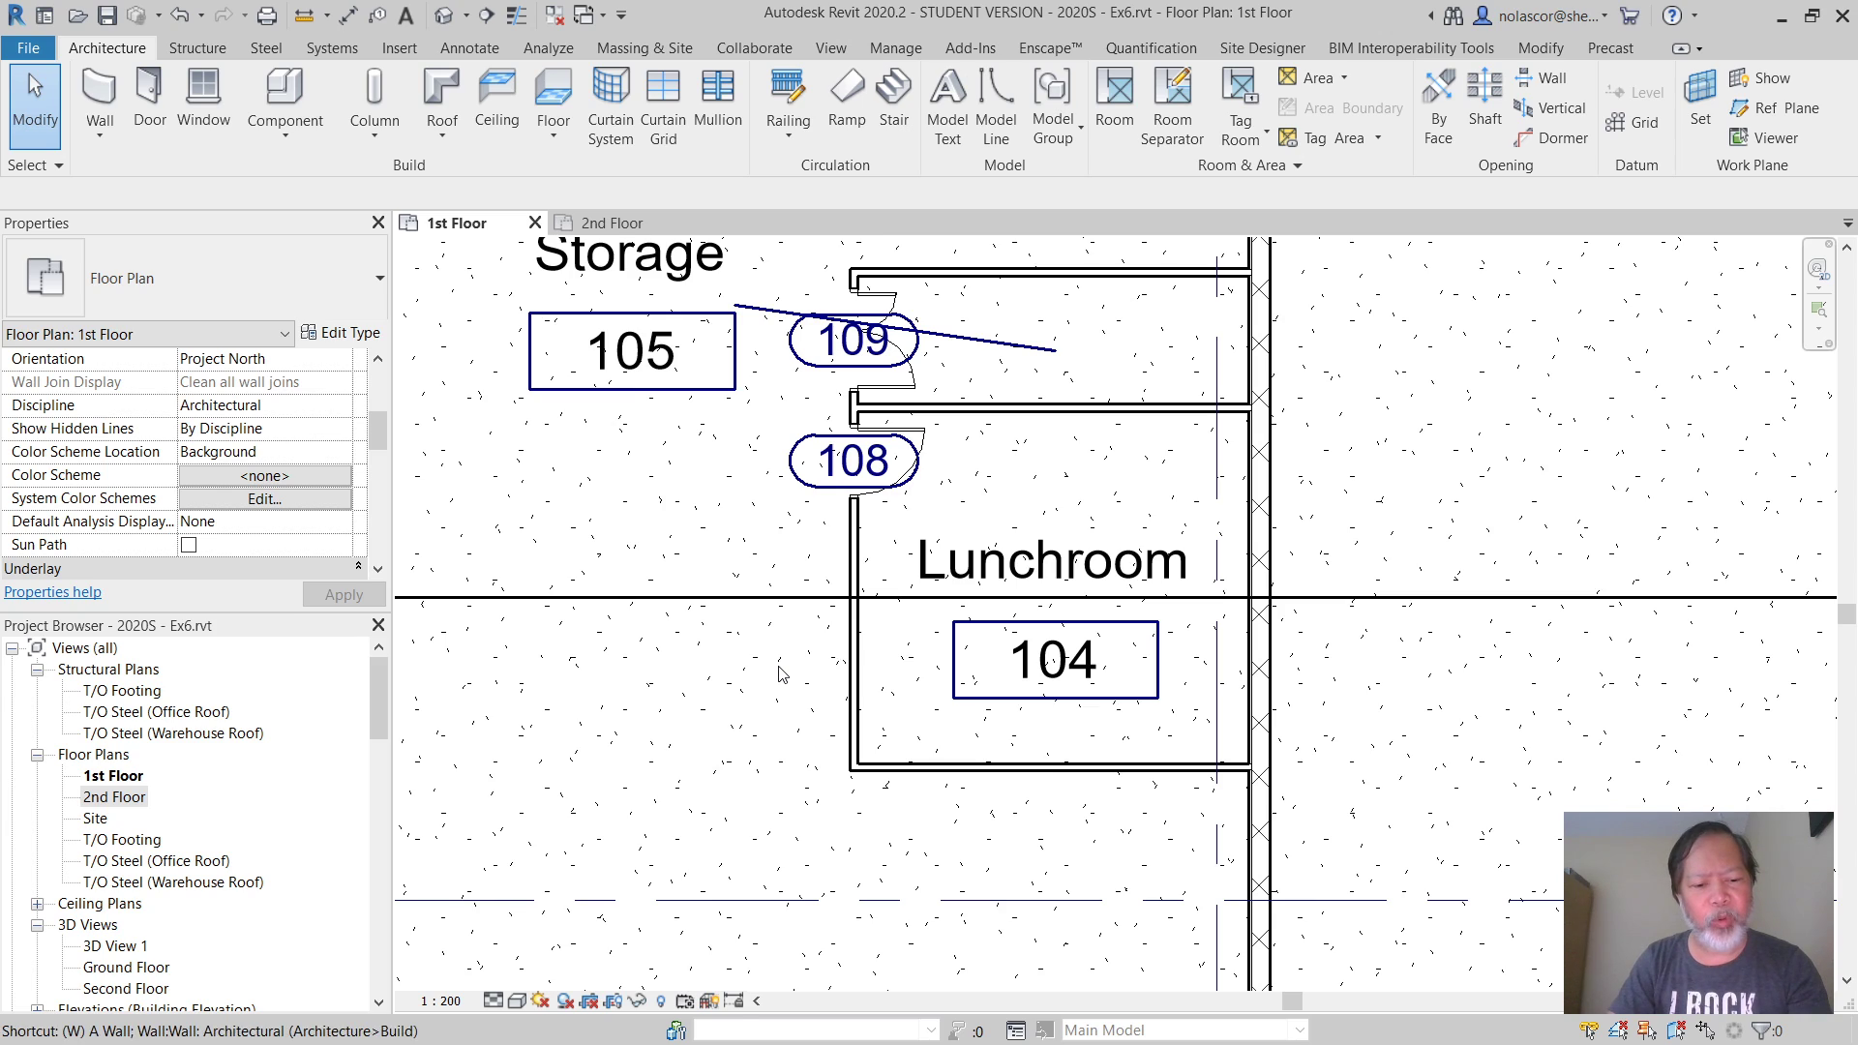
Draw a vertical interior wall from the Lunchroom's bottom wall to its top wall near the east side
{"action": "key", "text": "w"}
{"action": "key", "text": "a"}
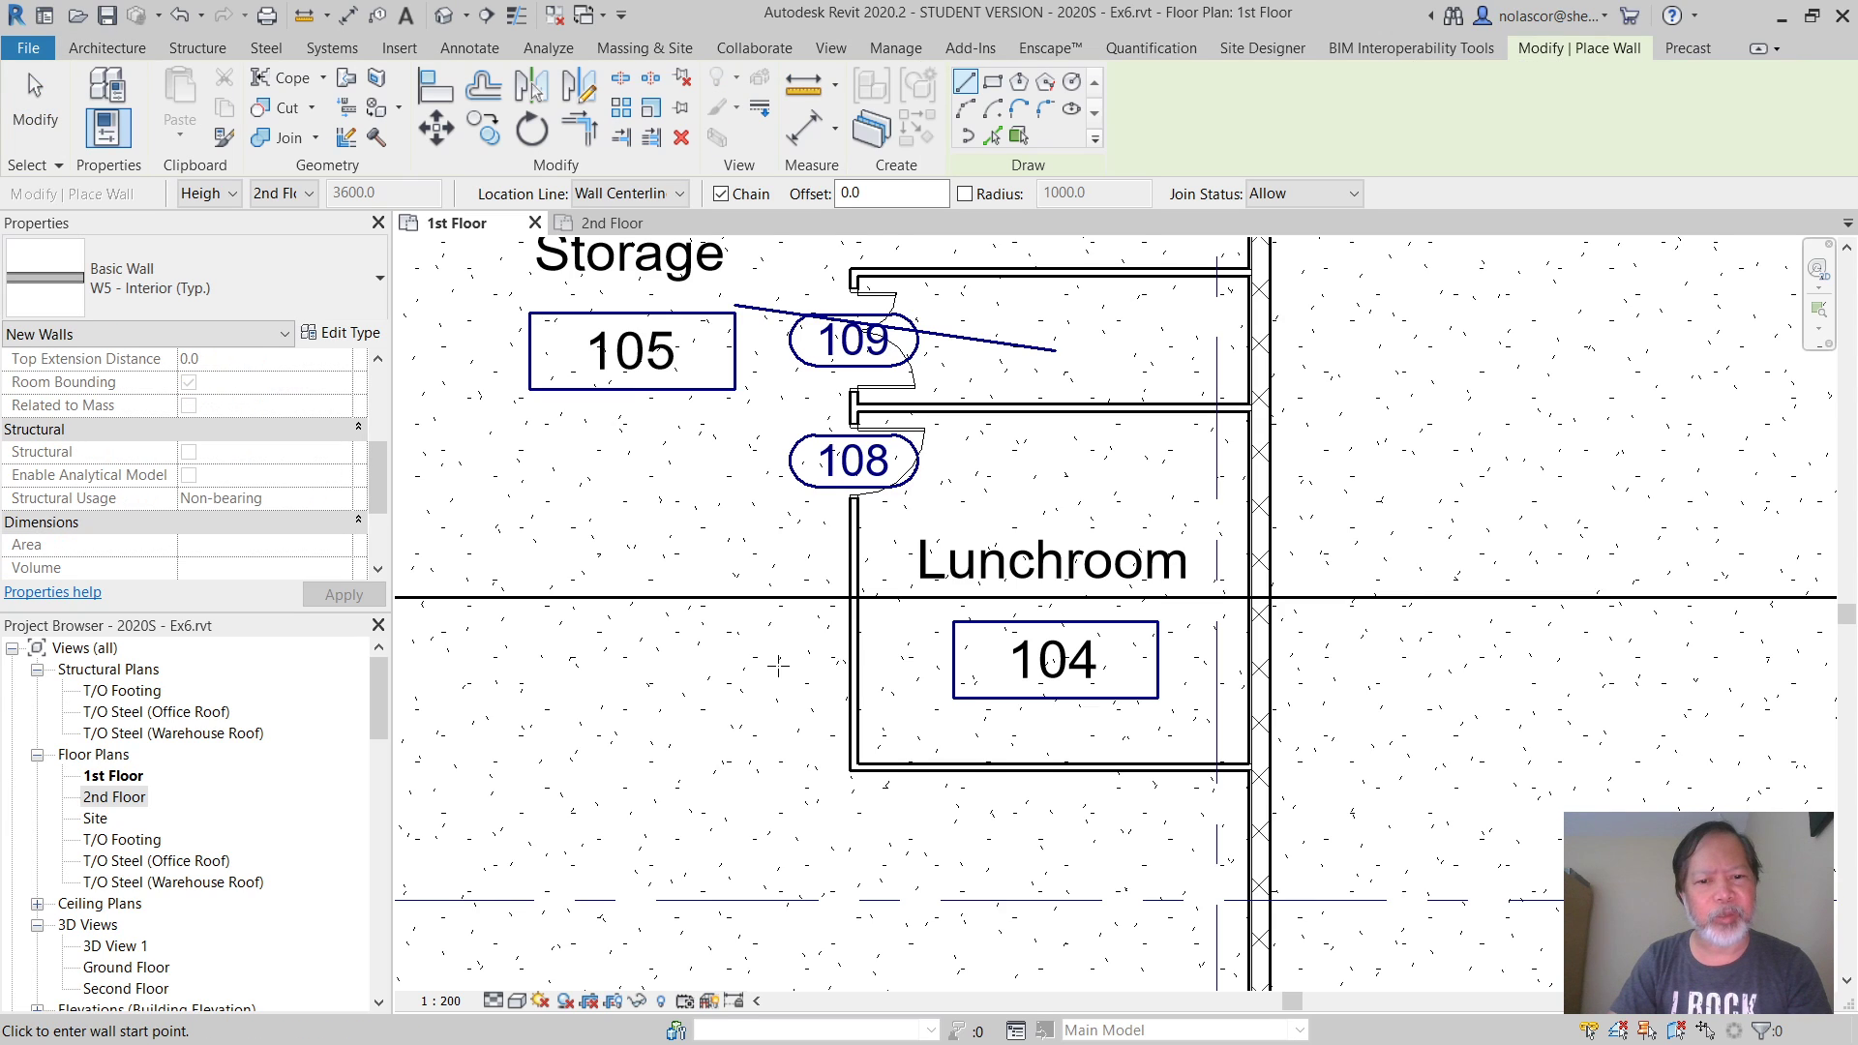
{"action": "left_click", "coordinate": [1198, 760]}
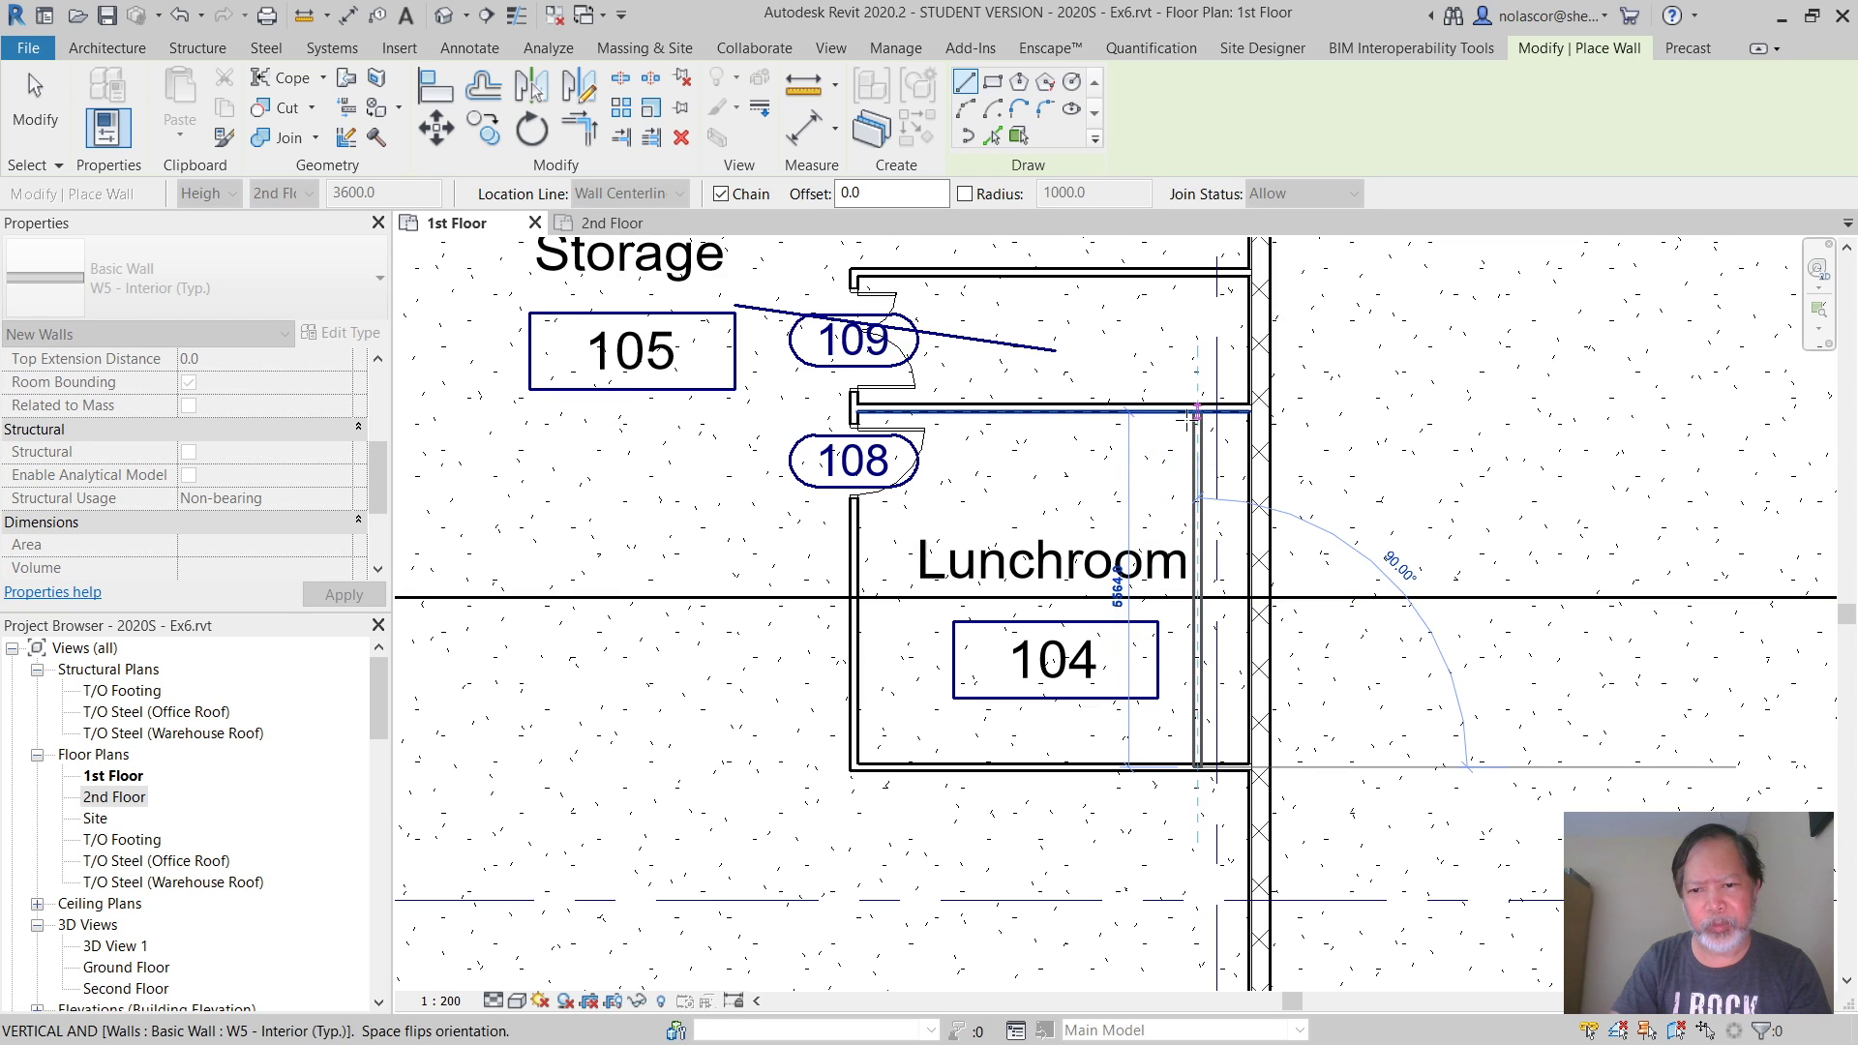
{"action": "left_click", "coordinate": [1198, 413]}
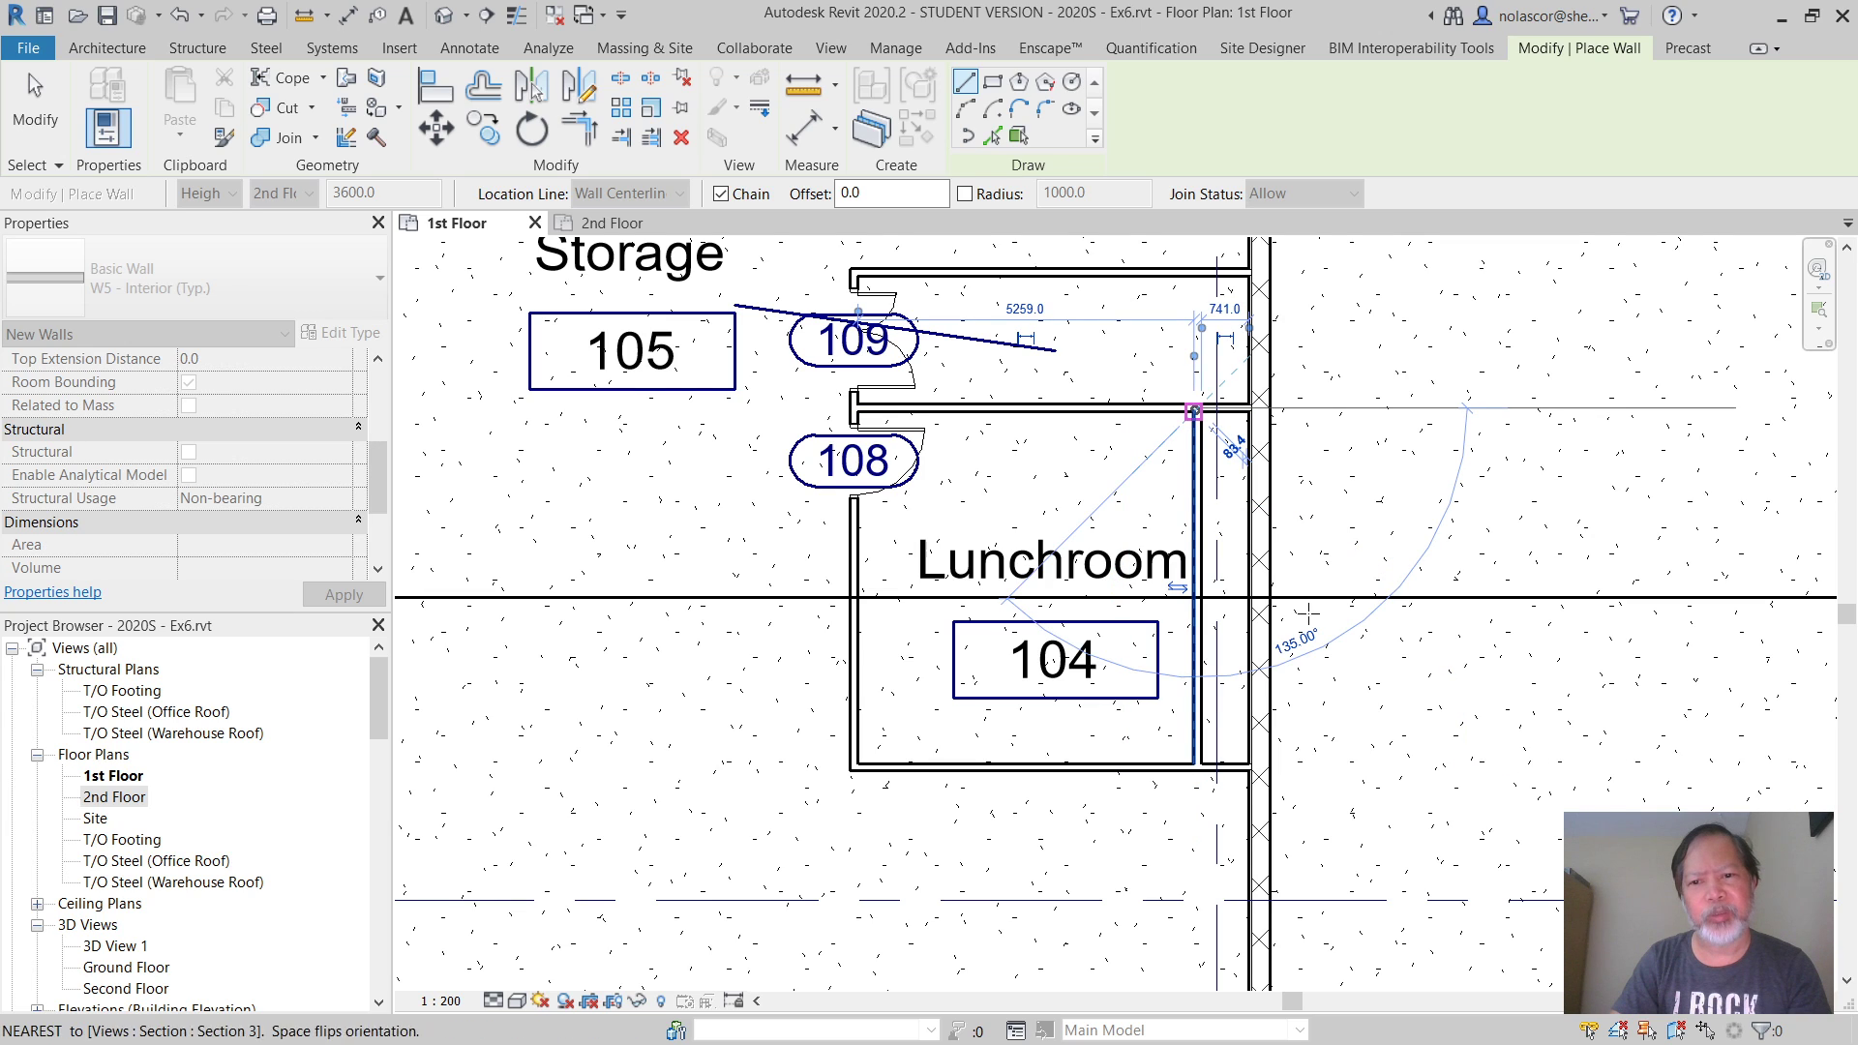
{"action": "key", "text": "Escape"}
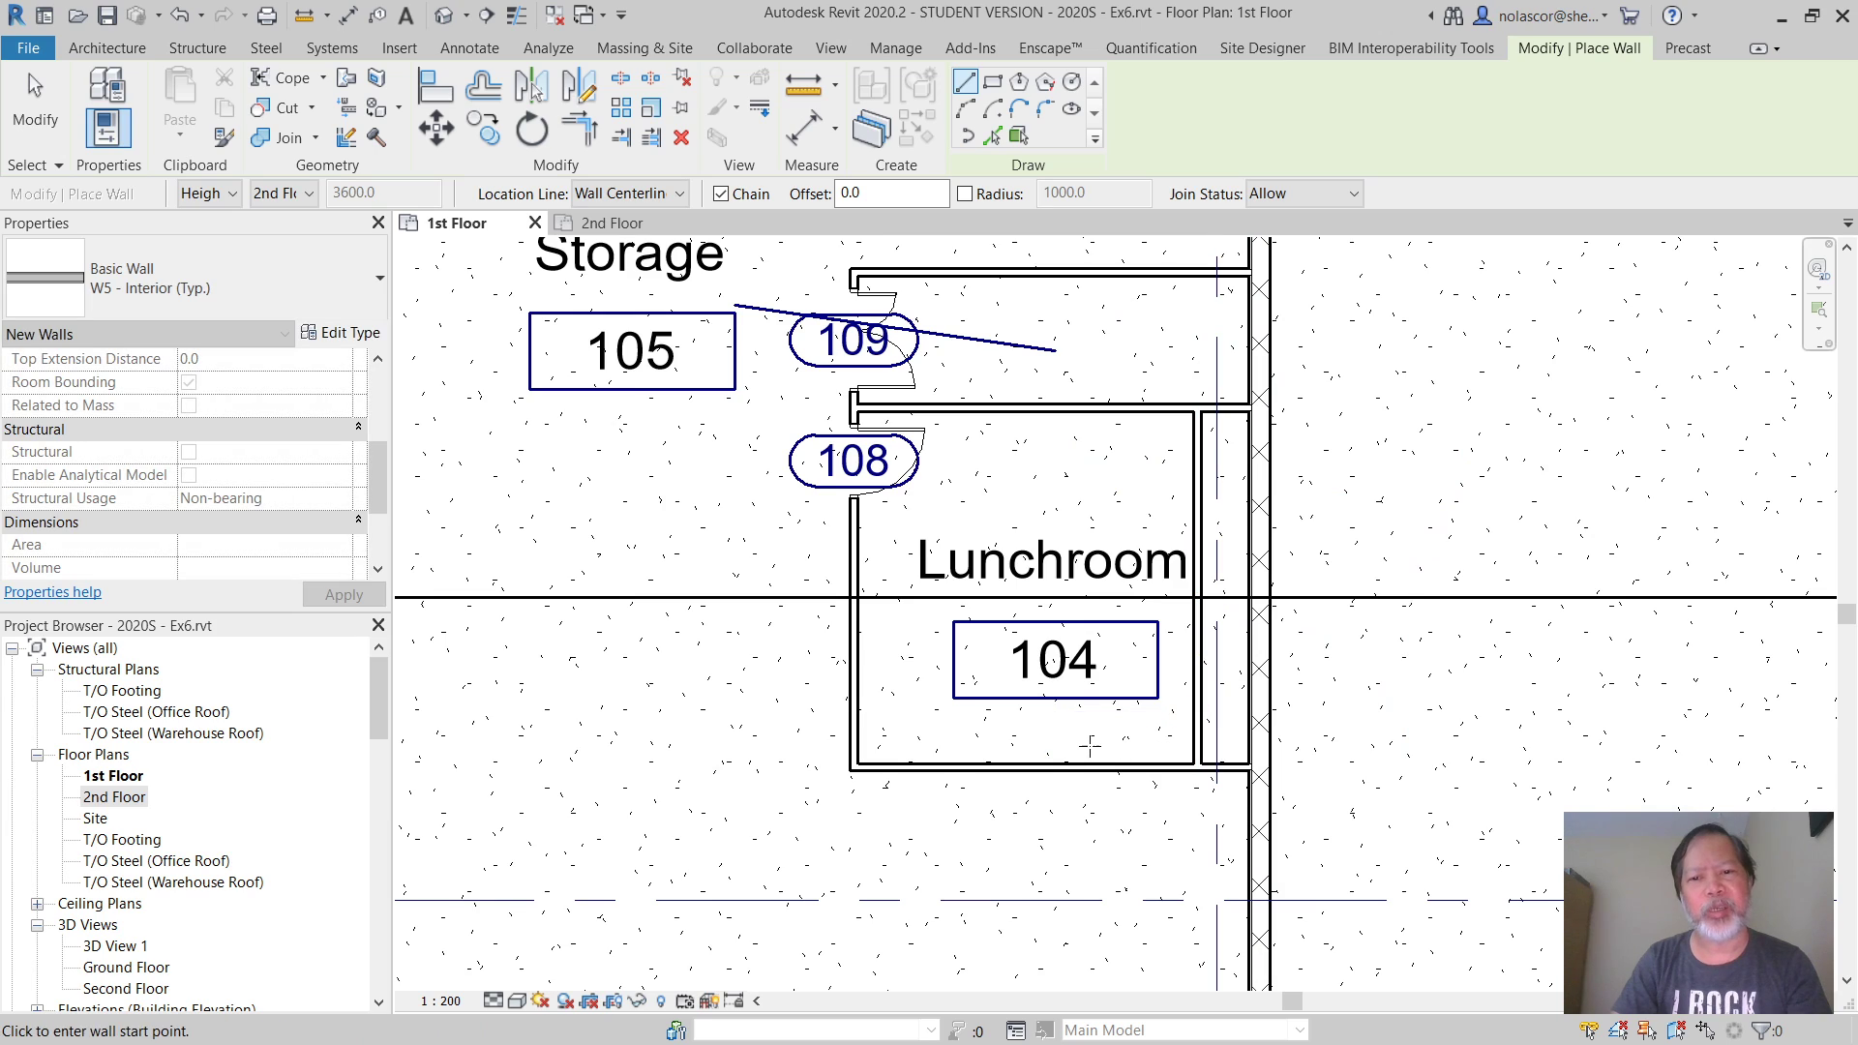
Turn off Room Bounding on the new Lunchroom wall and confirm room 104 reaches the exterior wall
{"action": "key", "text": "Escape"}
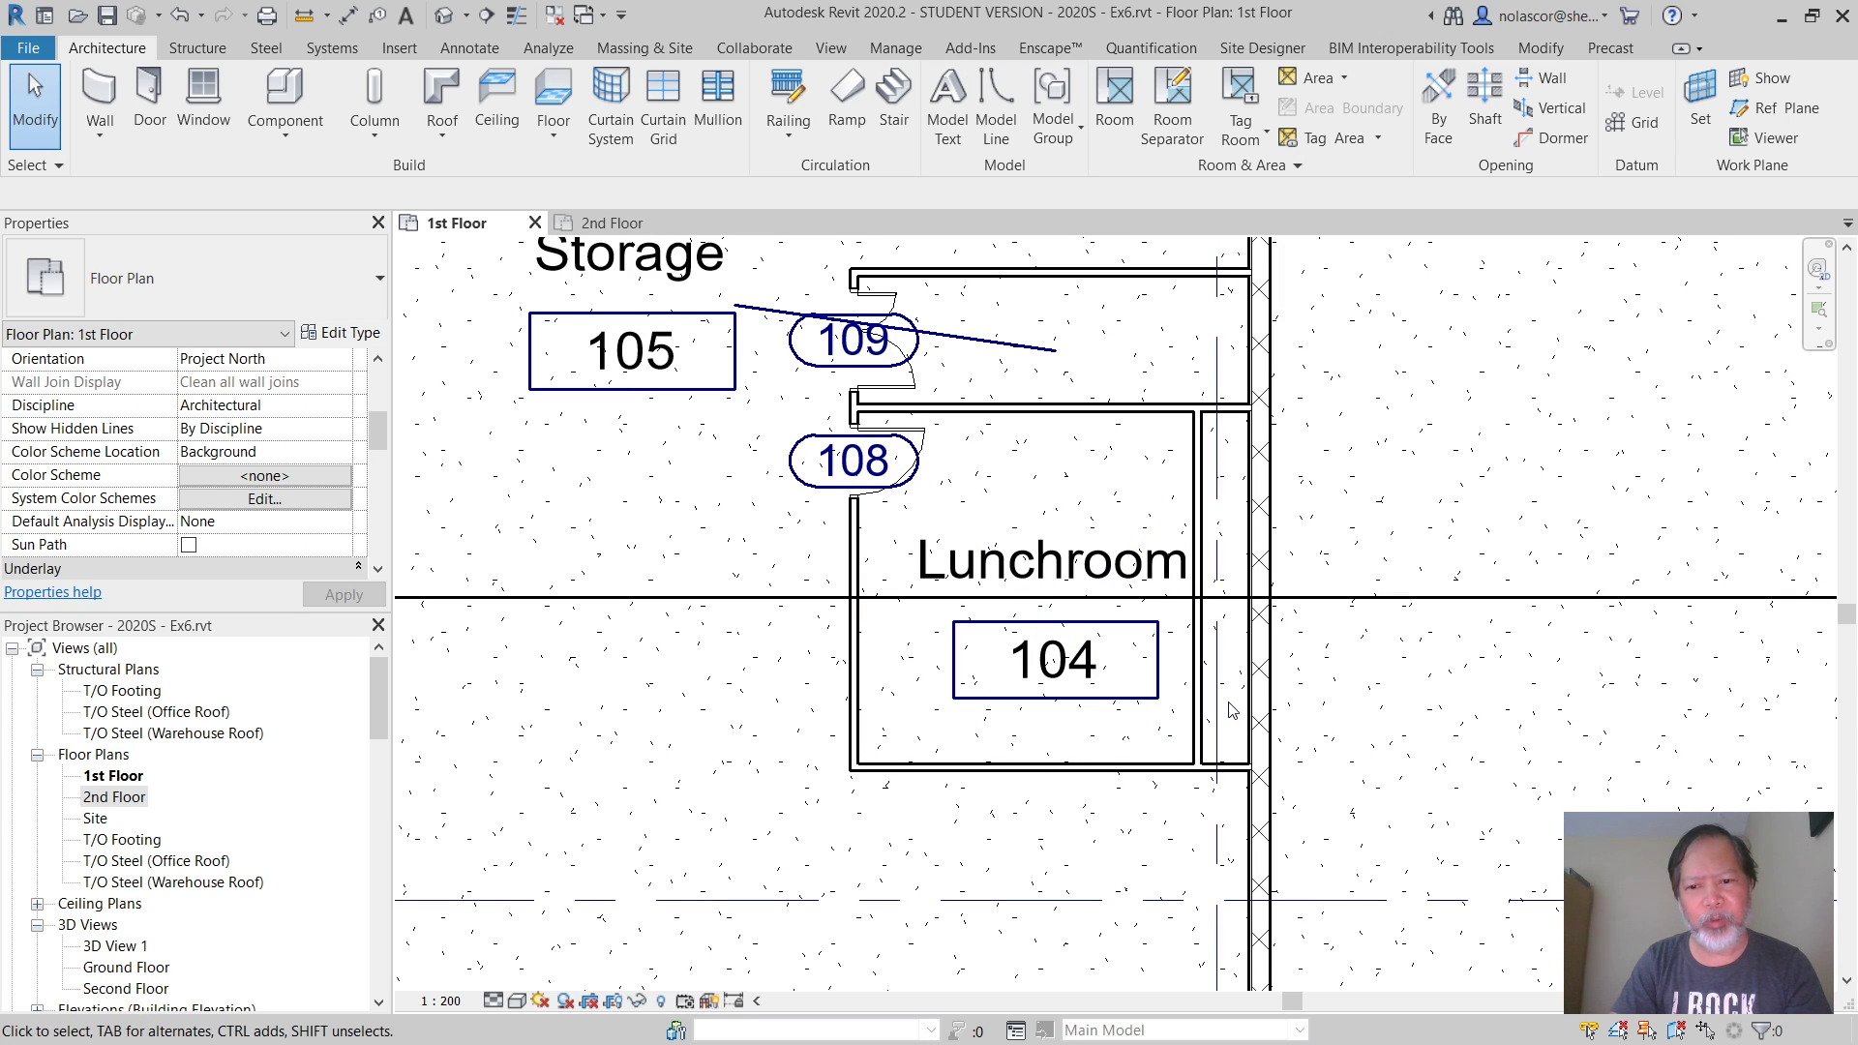
{"action": "left_click", "coordinate": [1145, 729]}
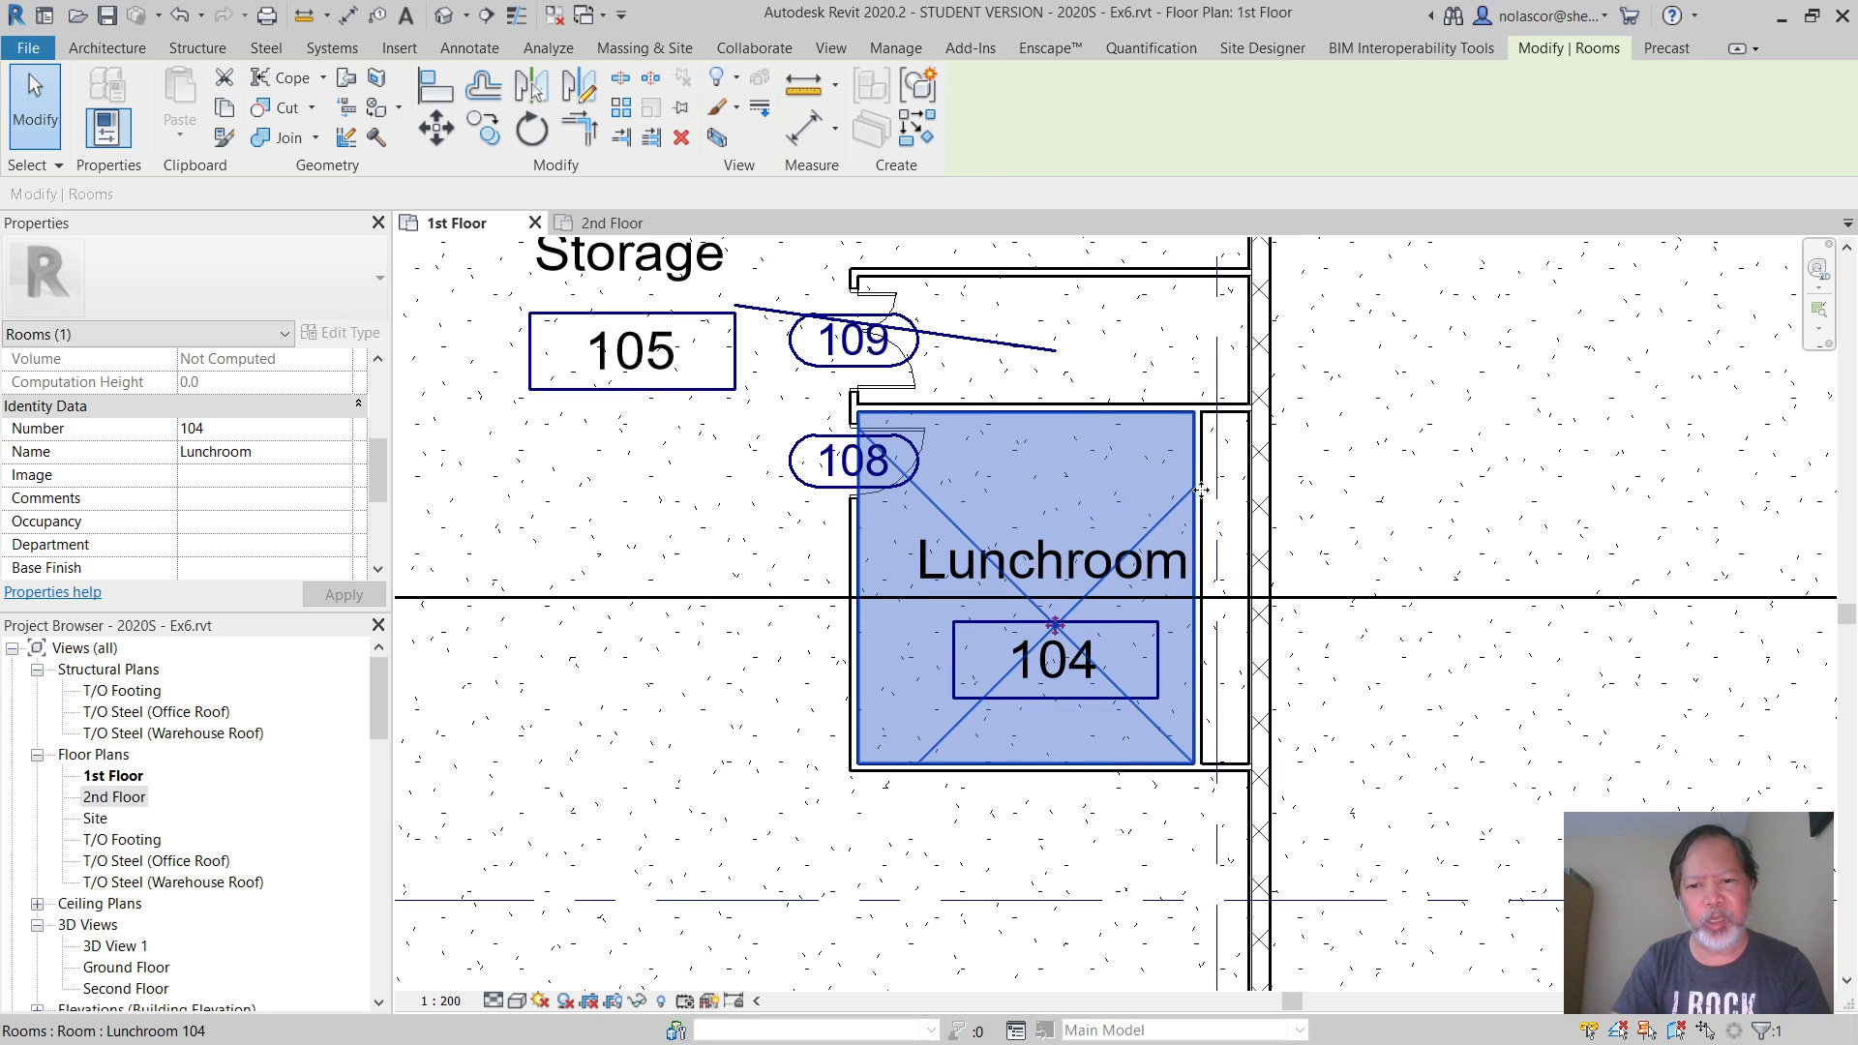
{"action": "left_click", "coordinate": [1198, 534]}
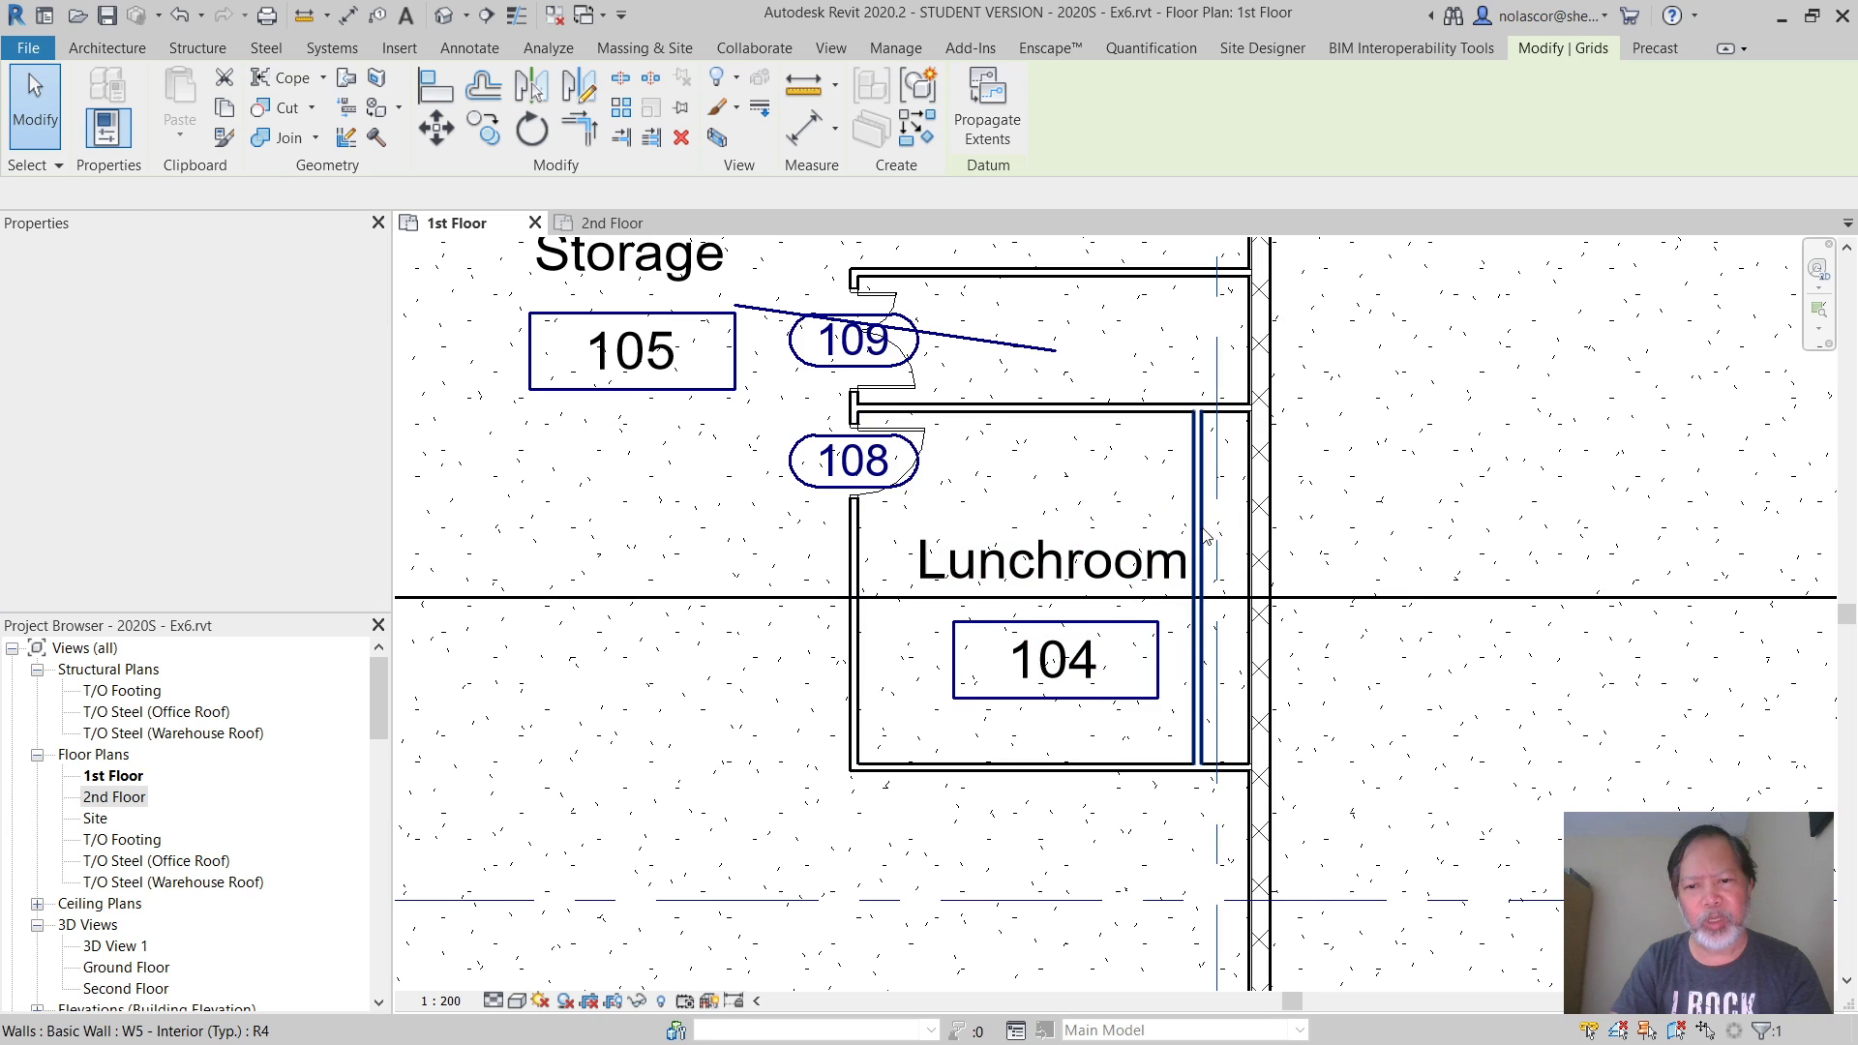
{"action": "left_click", "coordinate": [1198, 542]}
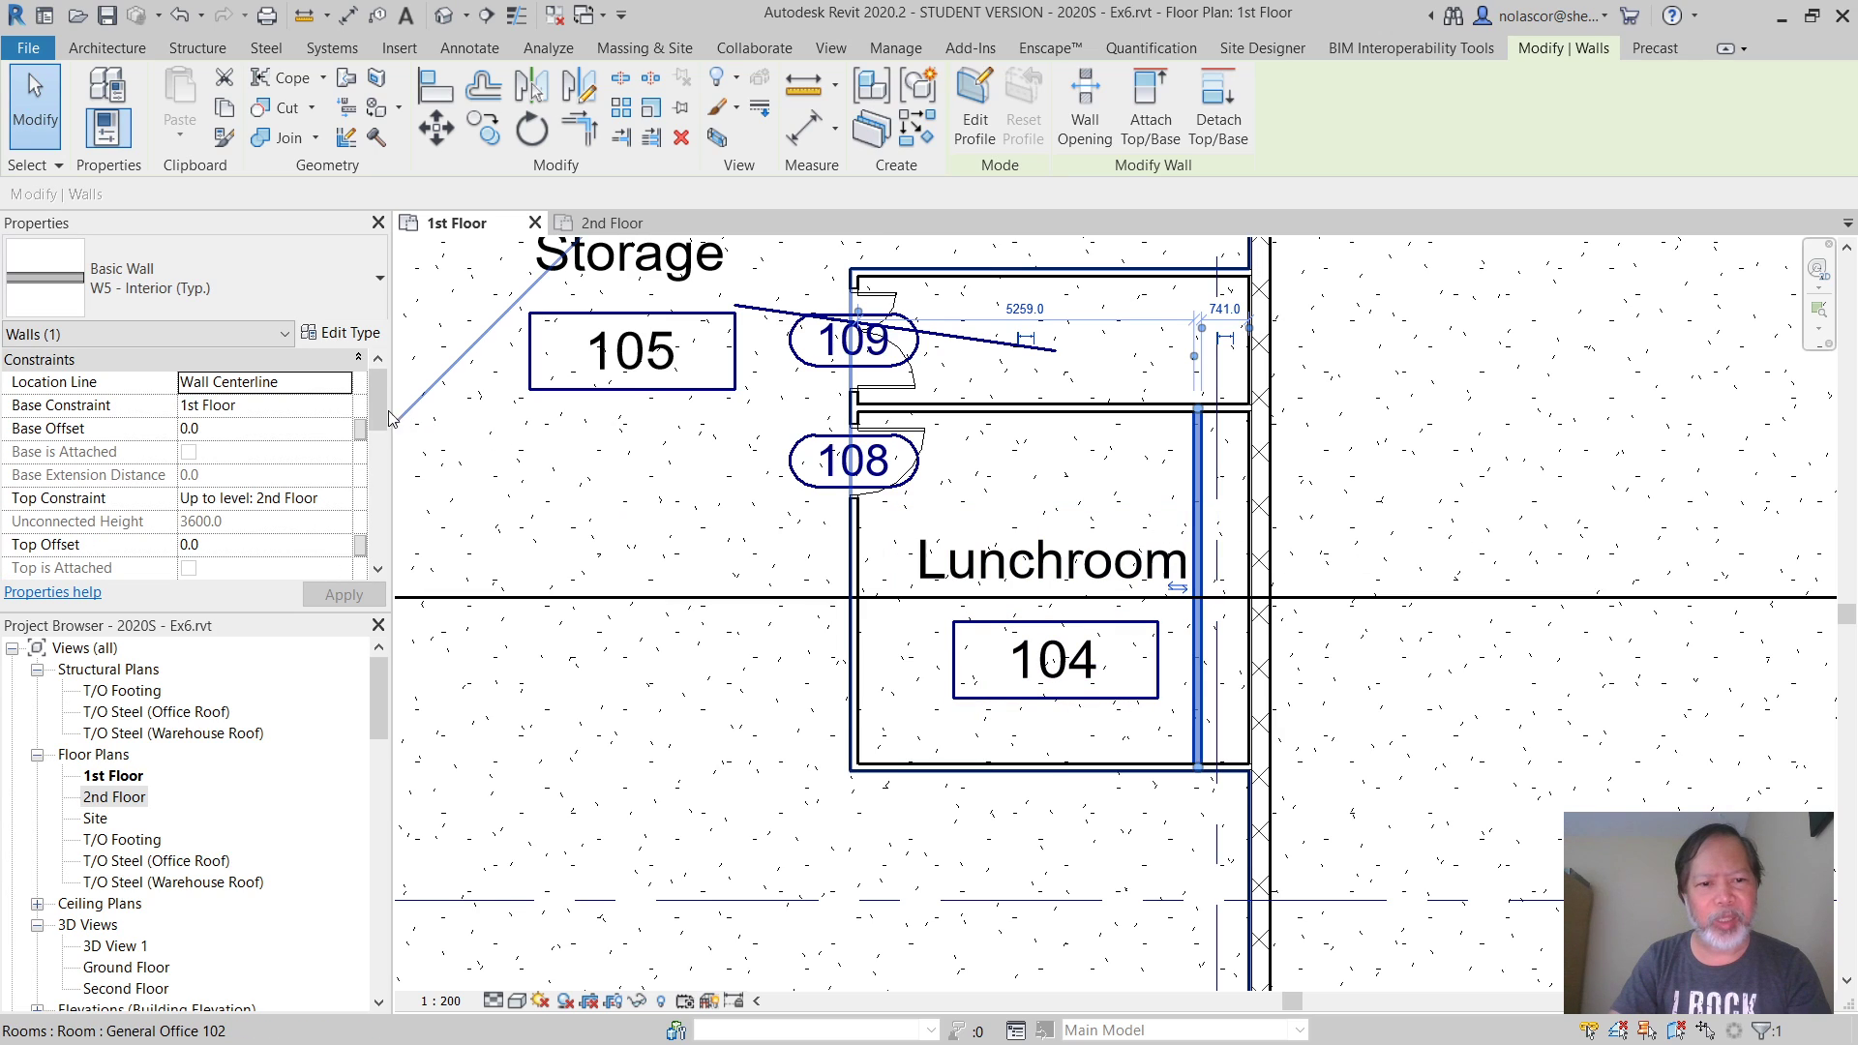
{"action": "left_click_drag", "start_coordinate": [379, 411], "coordinate": [386, 473]}
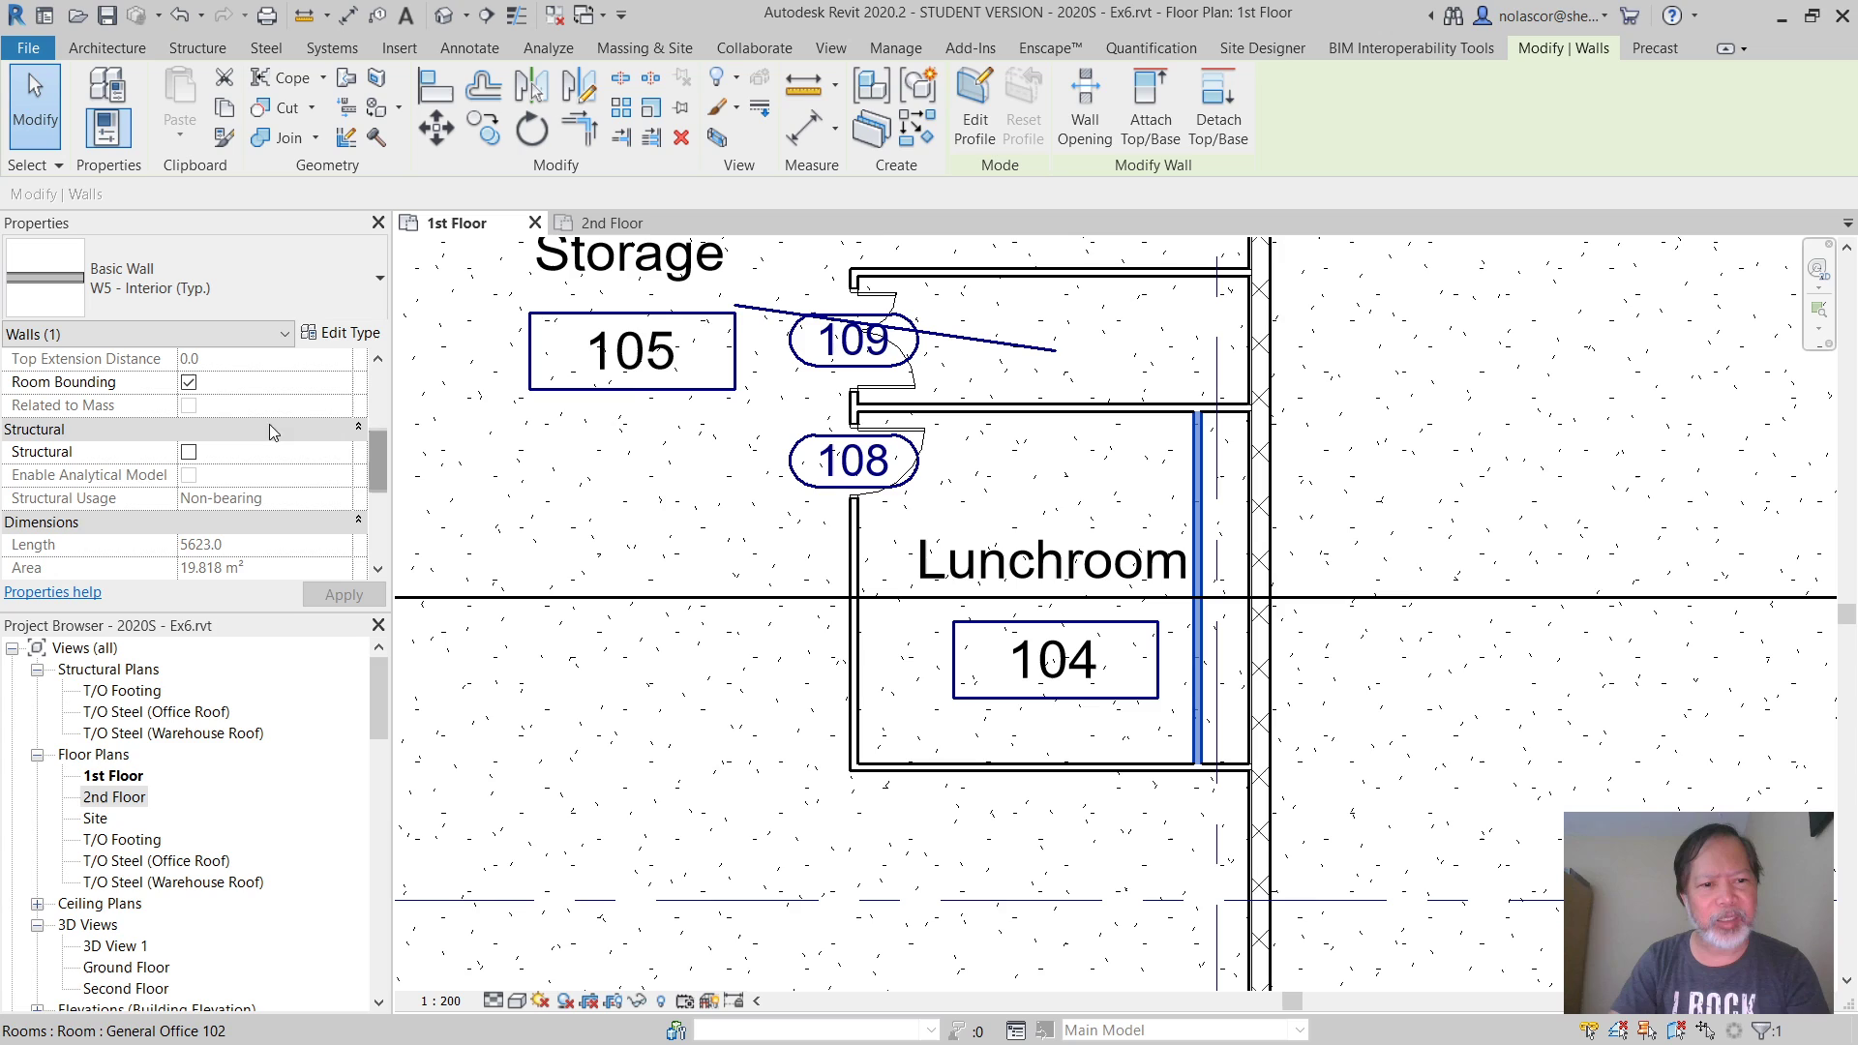
{"action": "left_click", "coordinate": [190, 383]}
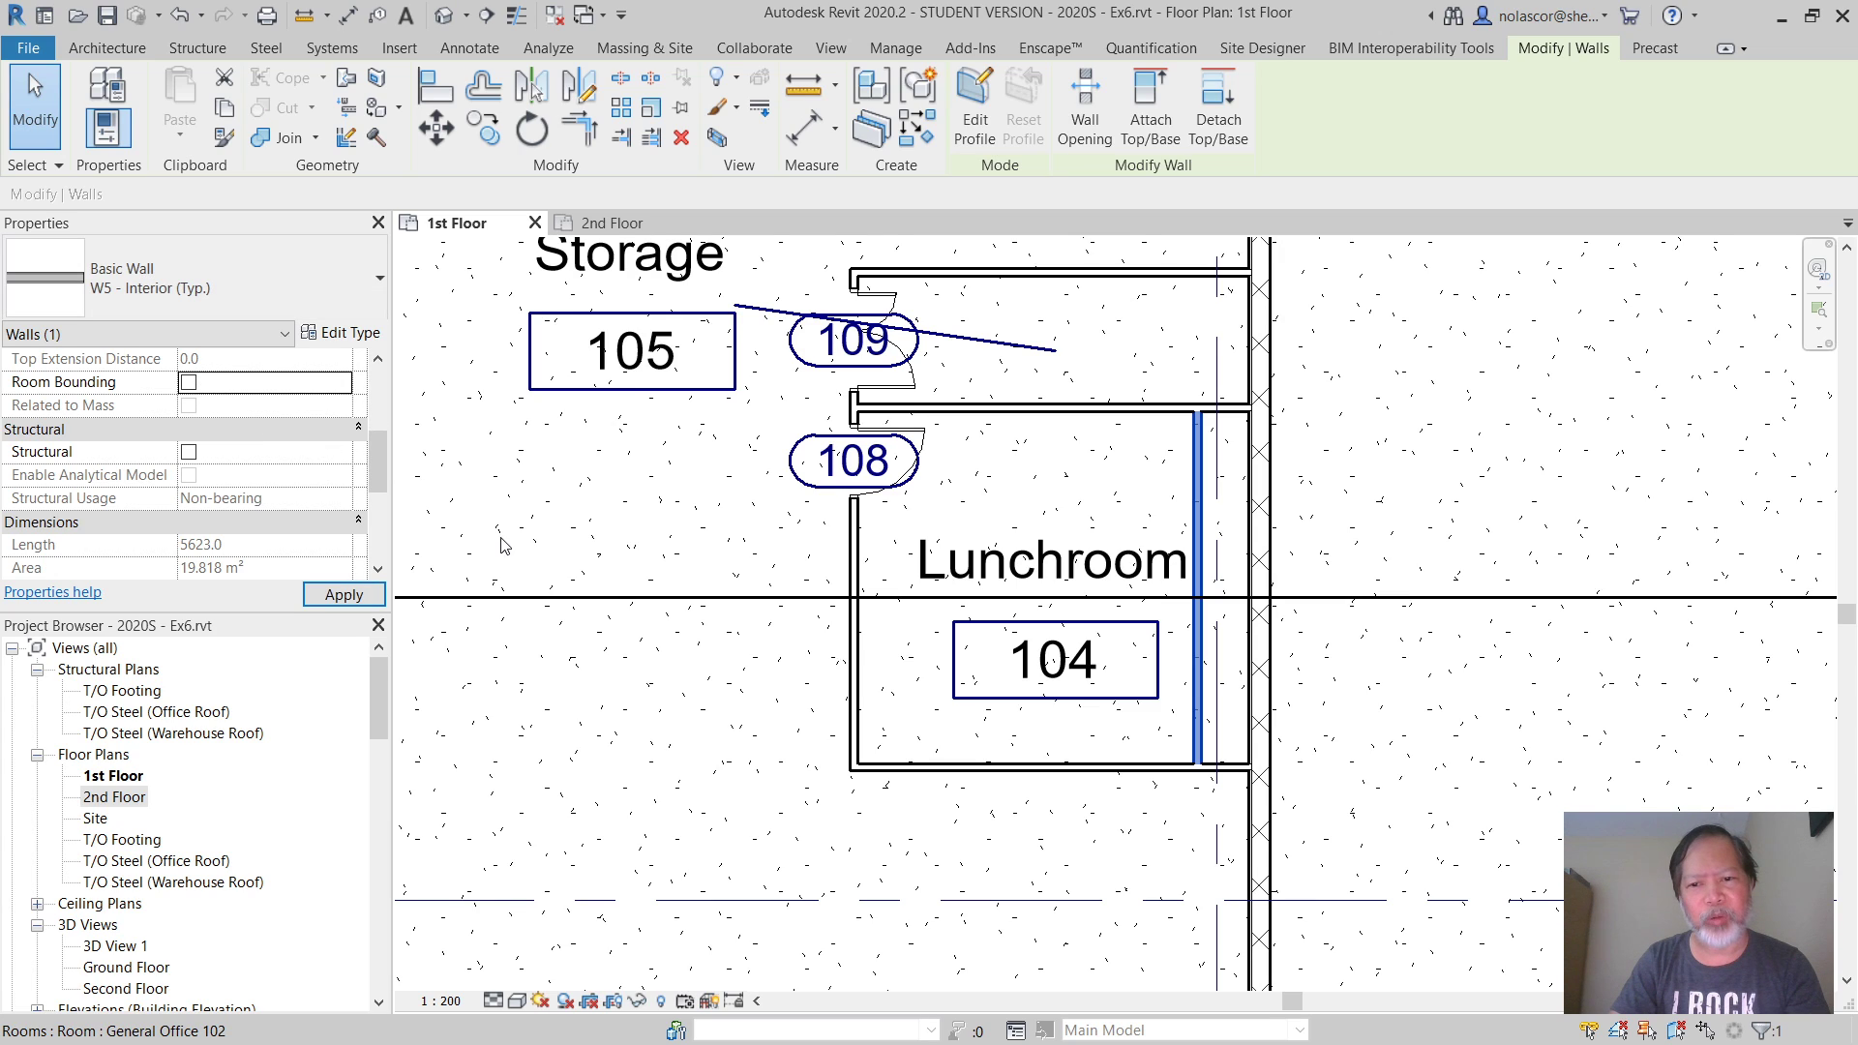
{"action": "left_click", "coordinate": [958, 728]}
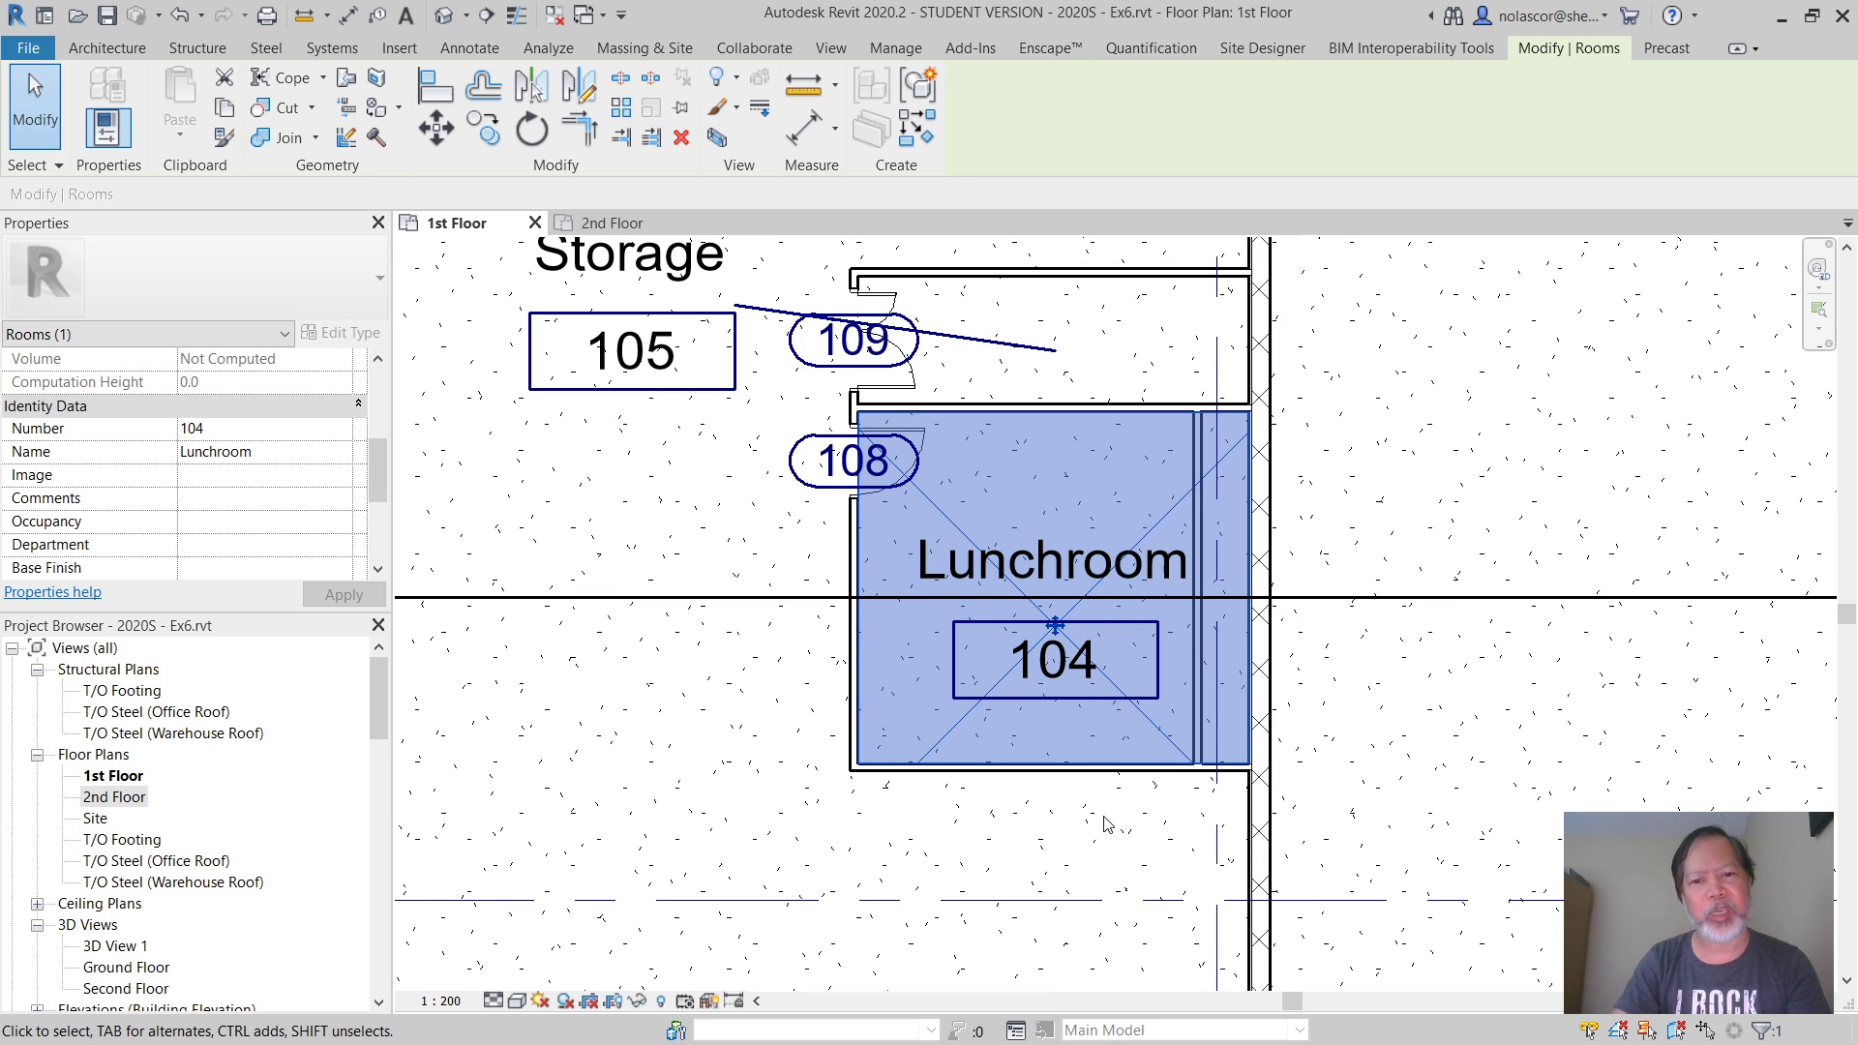
Draw a short horizontal wall from the new interior wall across to the exterior wall
{"action": "key", "text": "Escape"}
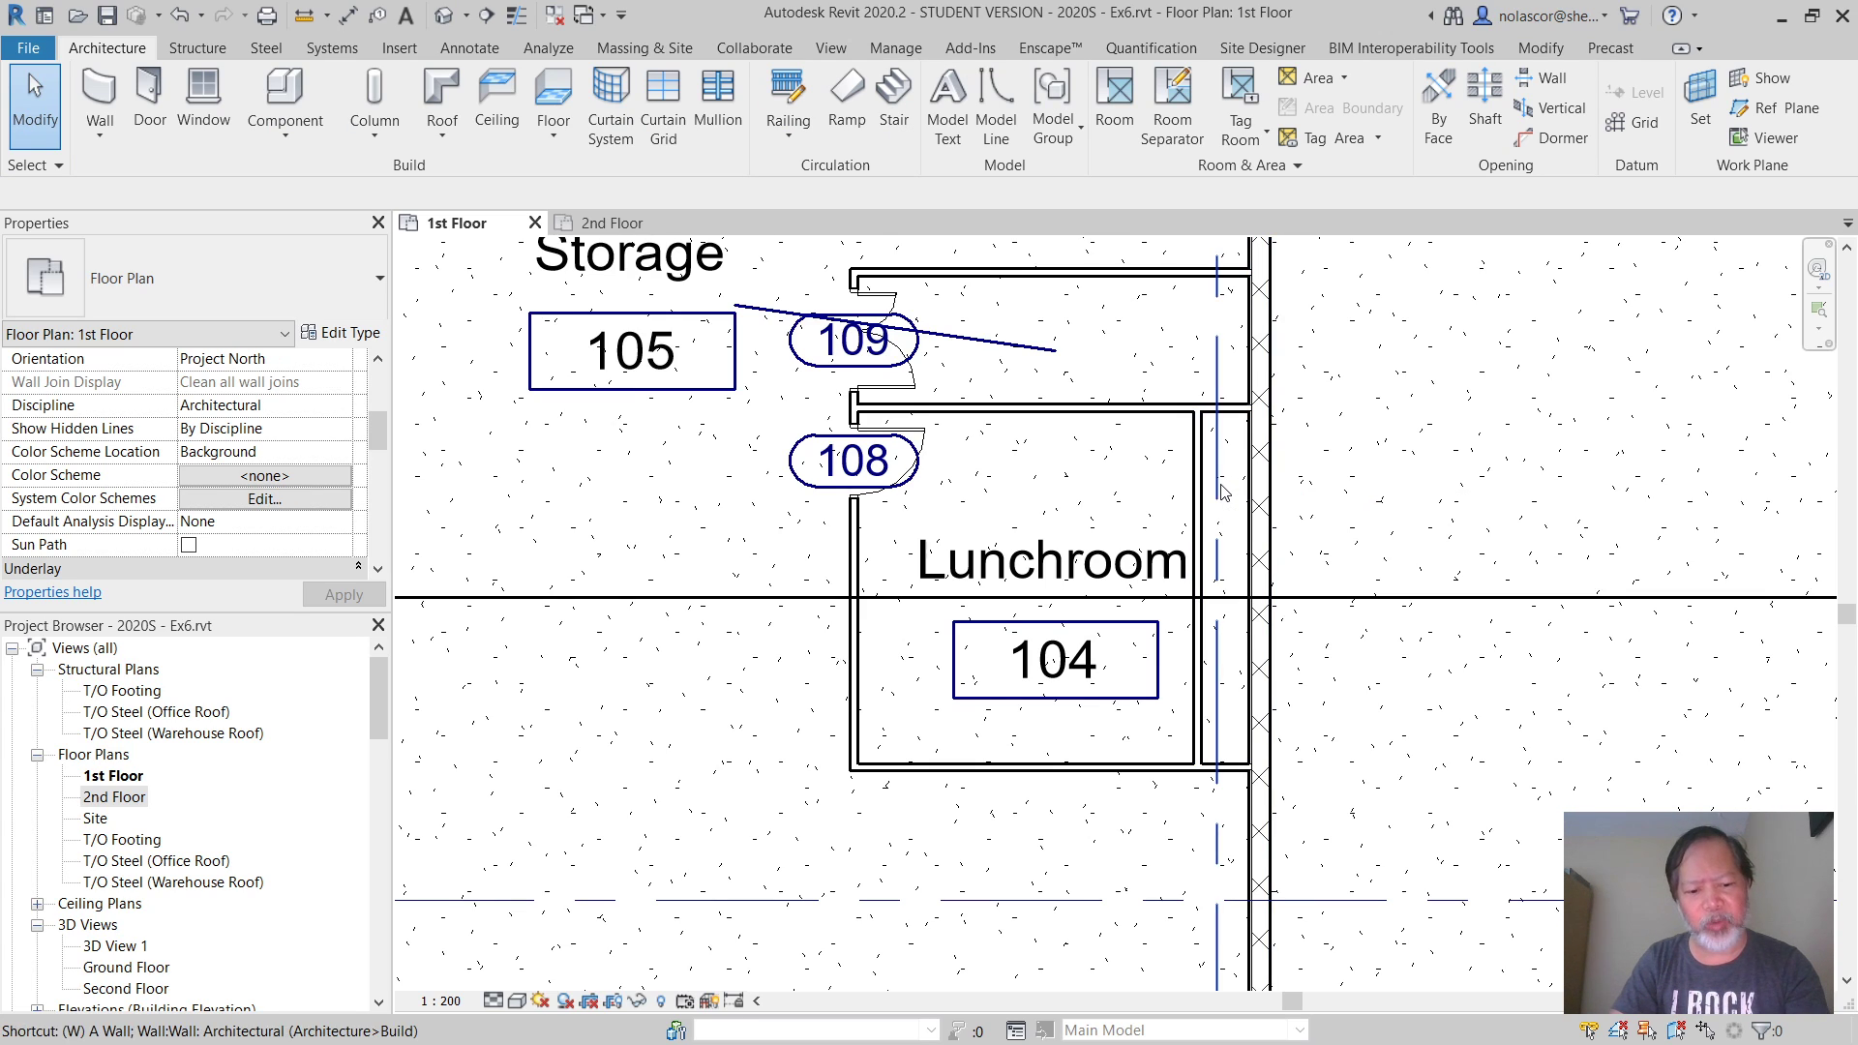
{"action": "key", "text": "w"}
{"action": "key", "text": "a"}
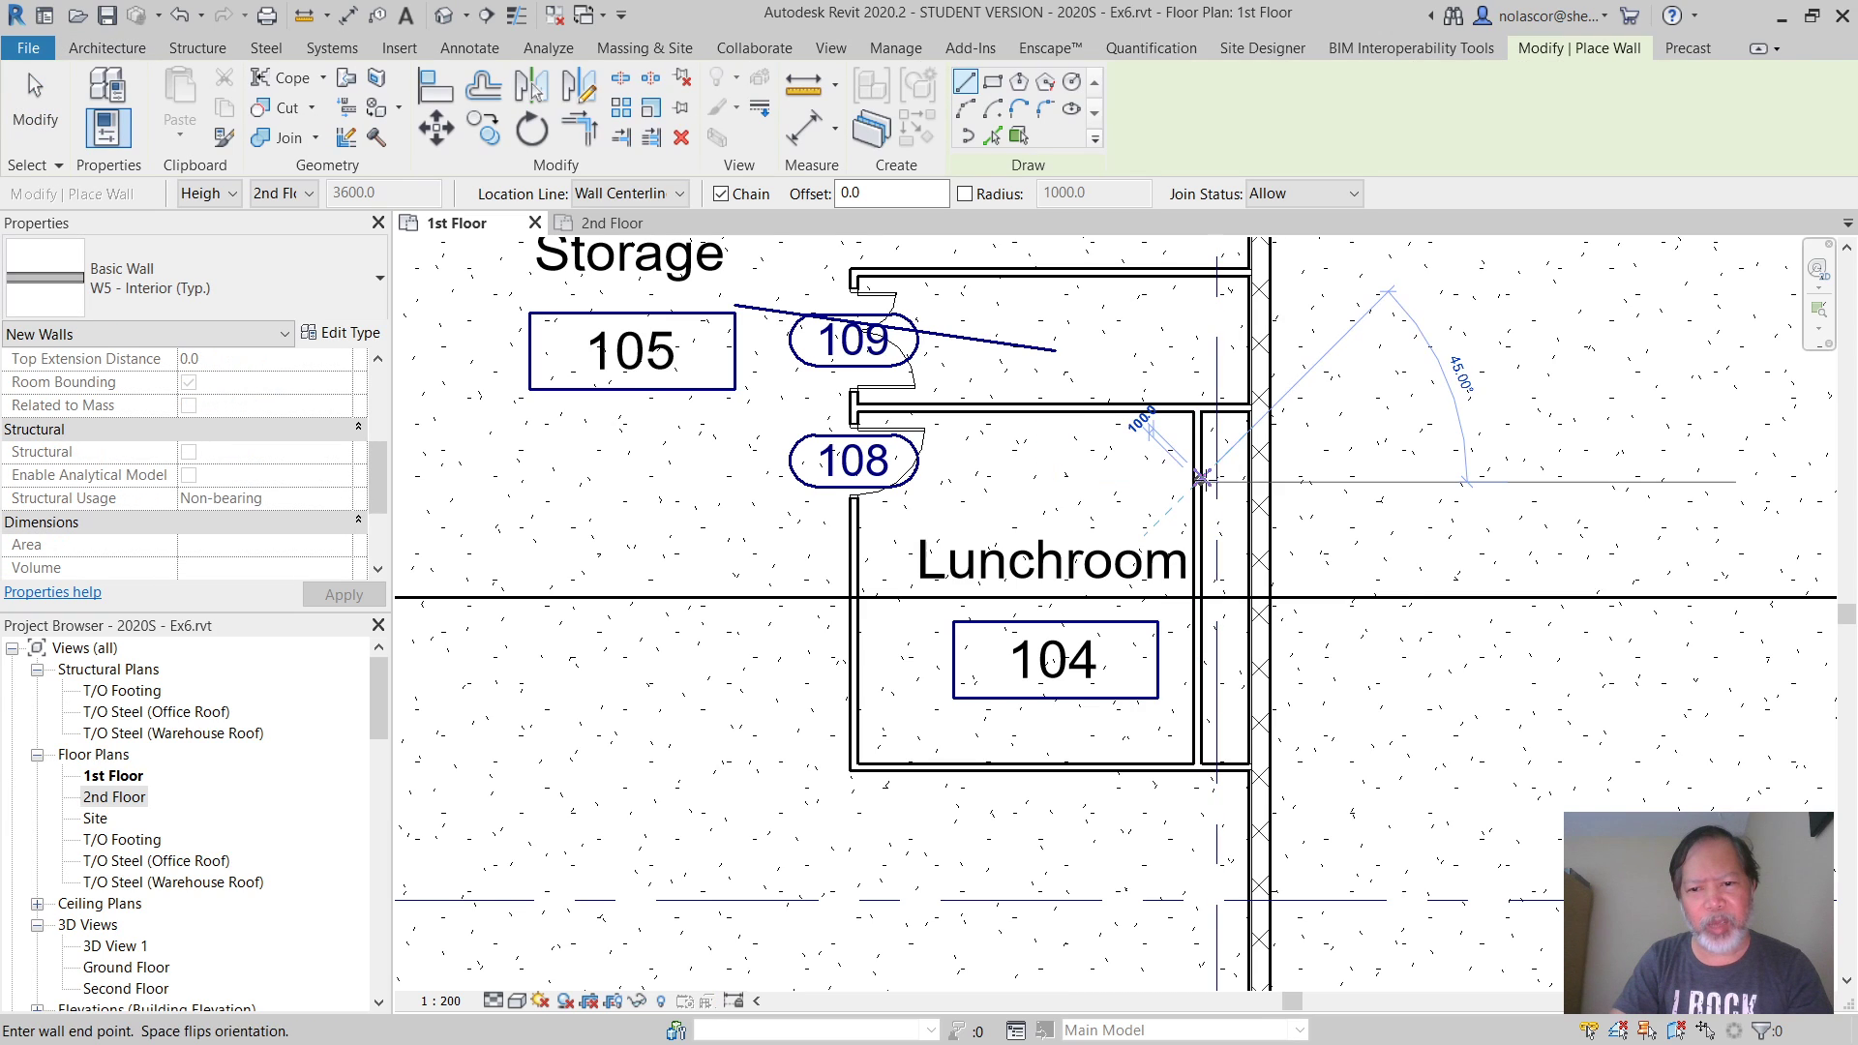
{"action": "left_click", "coordinate": [1200, 481]}
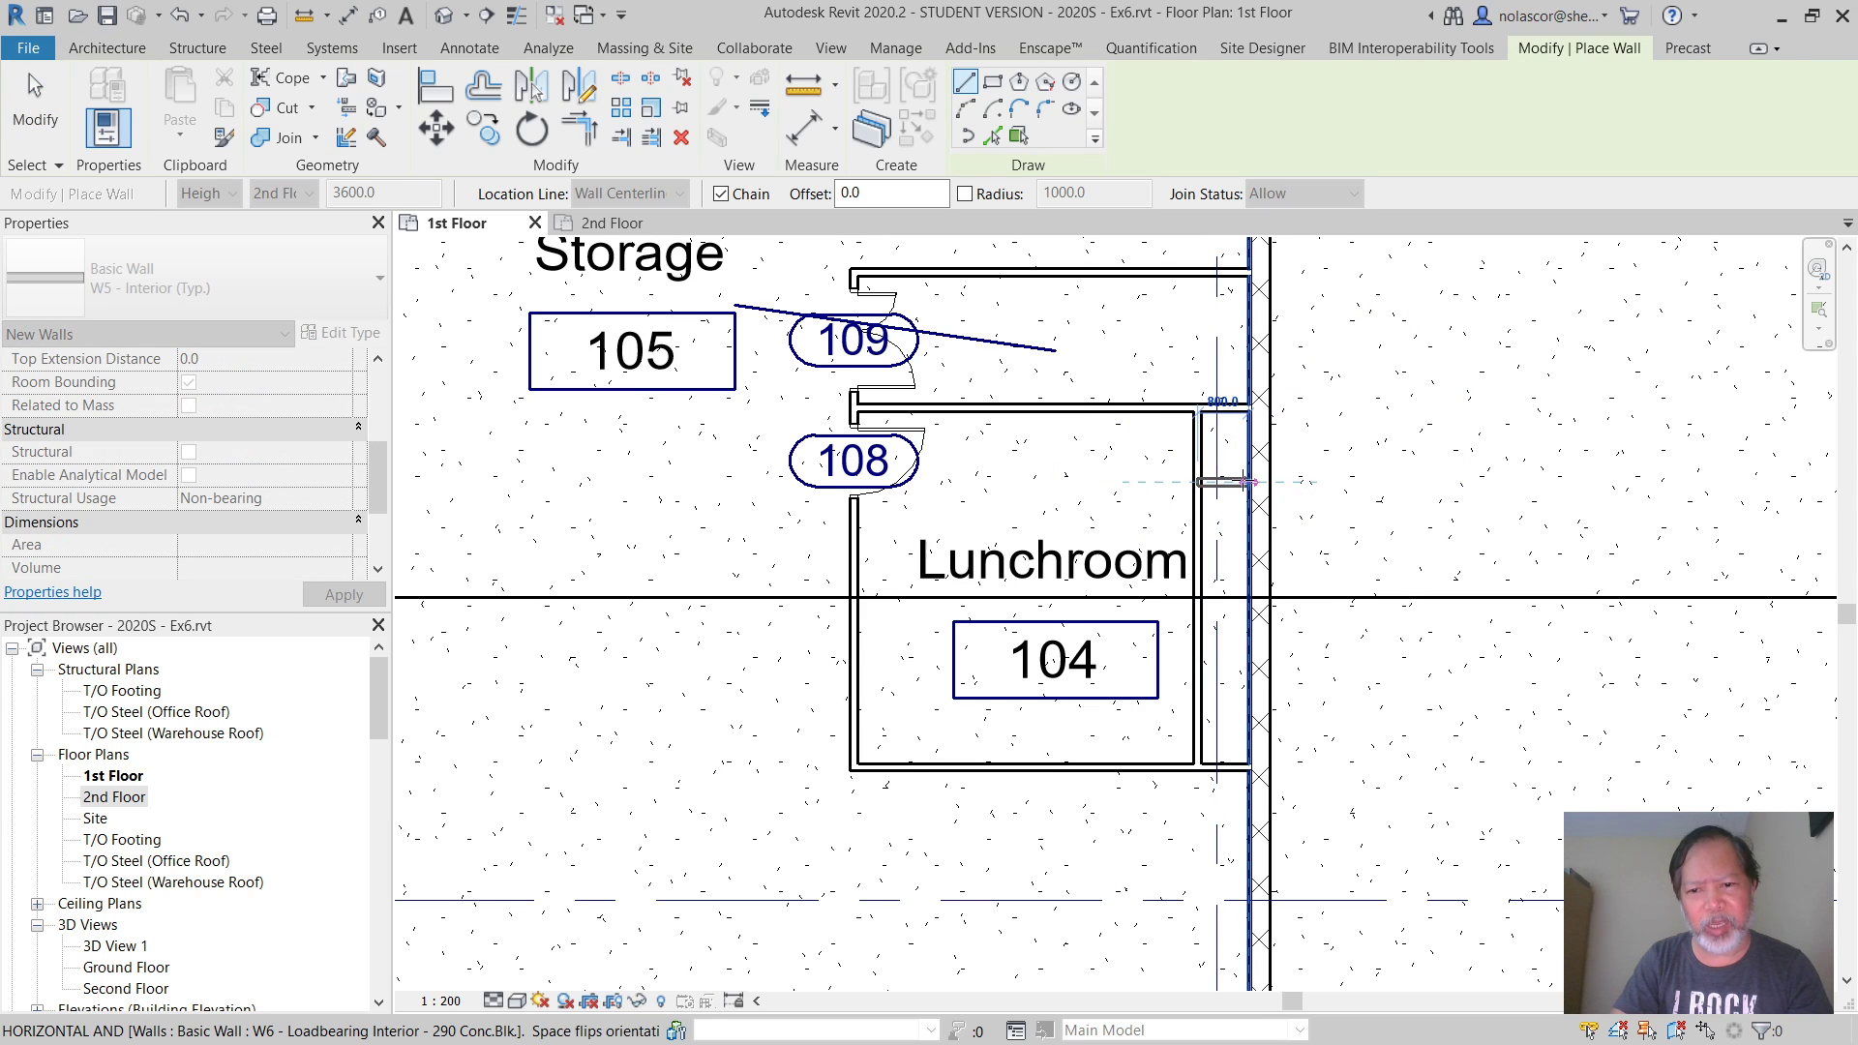
{"action": "left_click", "coordinate": [1251, 481]}
{"action": "key", "text": "Escape"}
{"action": "key", "text": "Escape"}
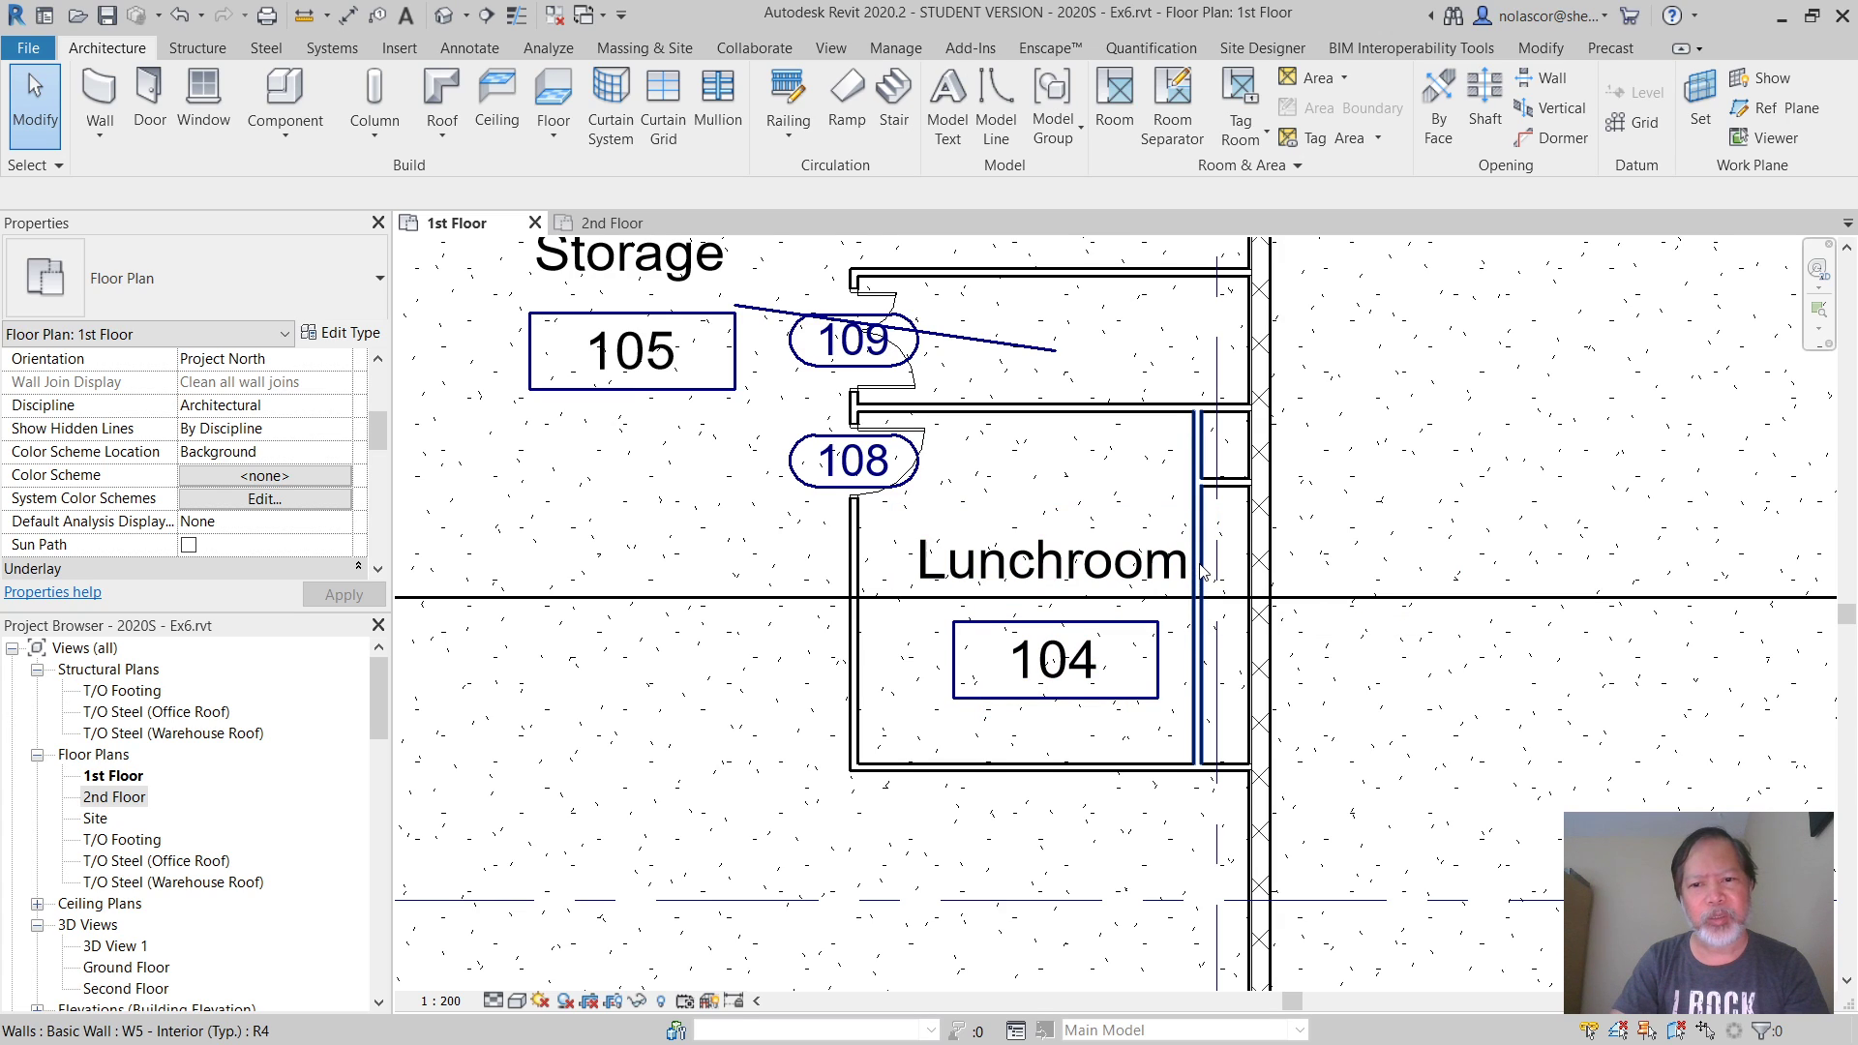
Split the new interior wall where the horizontal wall meets it
{"action": "left_click", "coordinate": [1203, 571]}
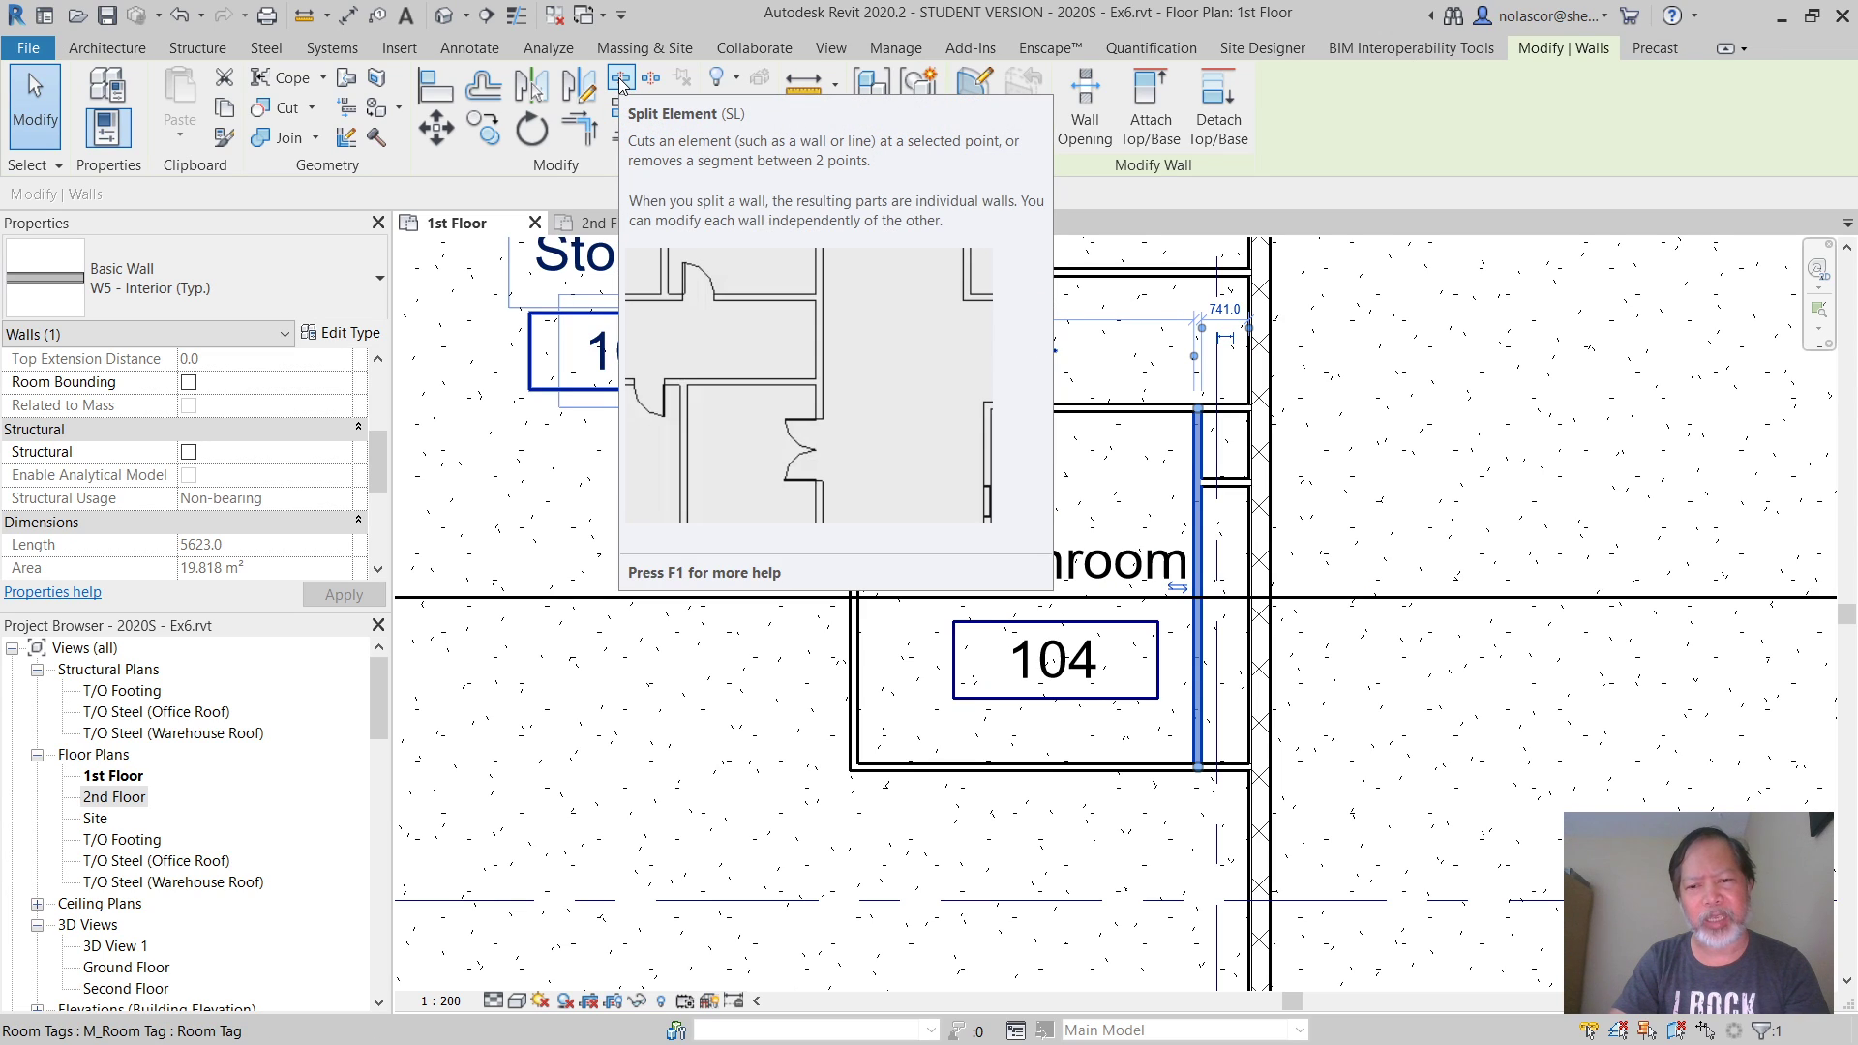
{"action": "key", "text": "s"}
{"action": "key", "text": "l"}
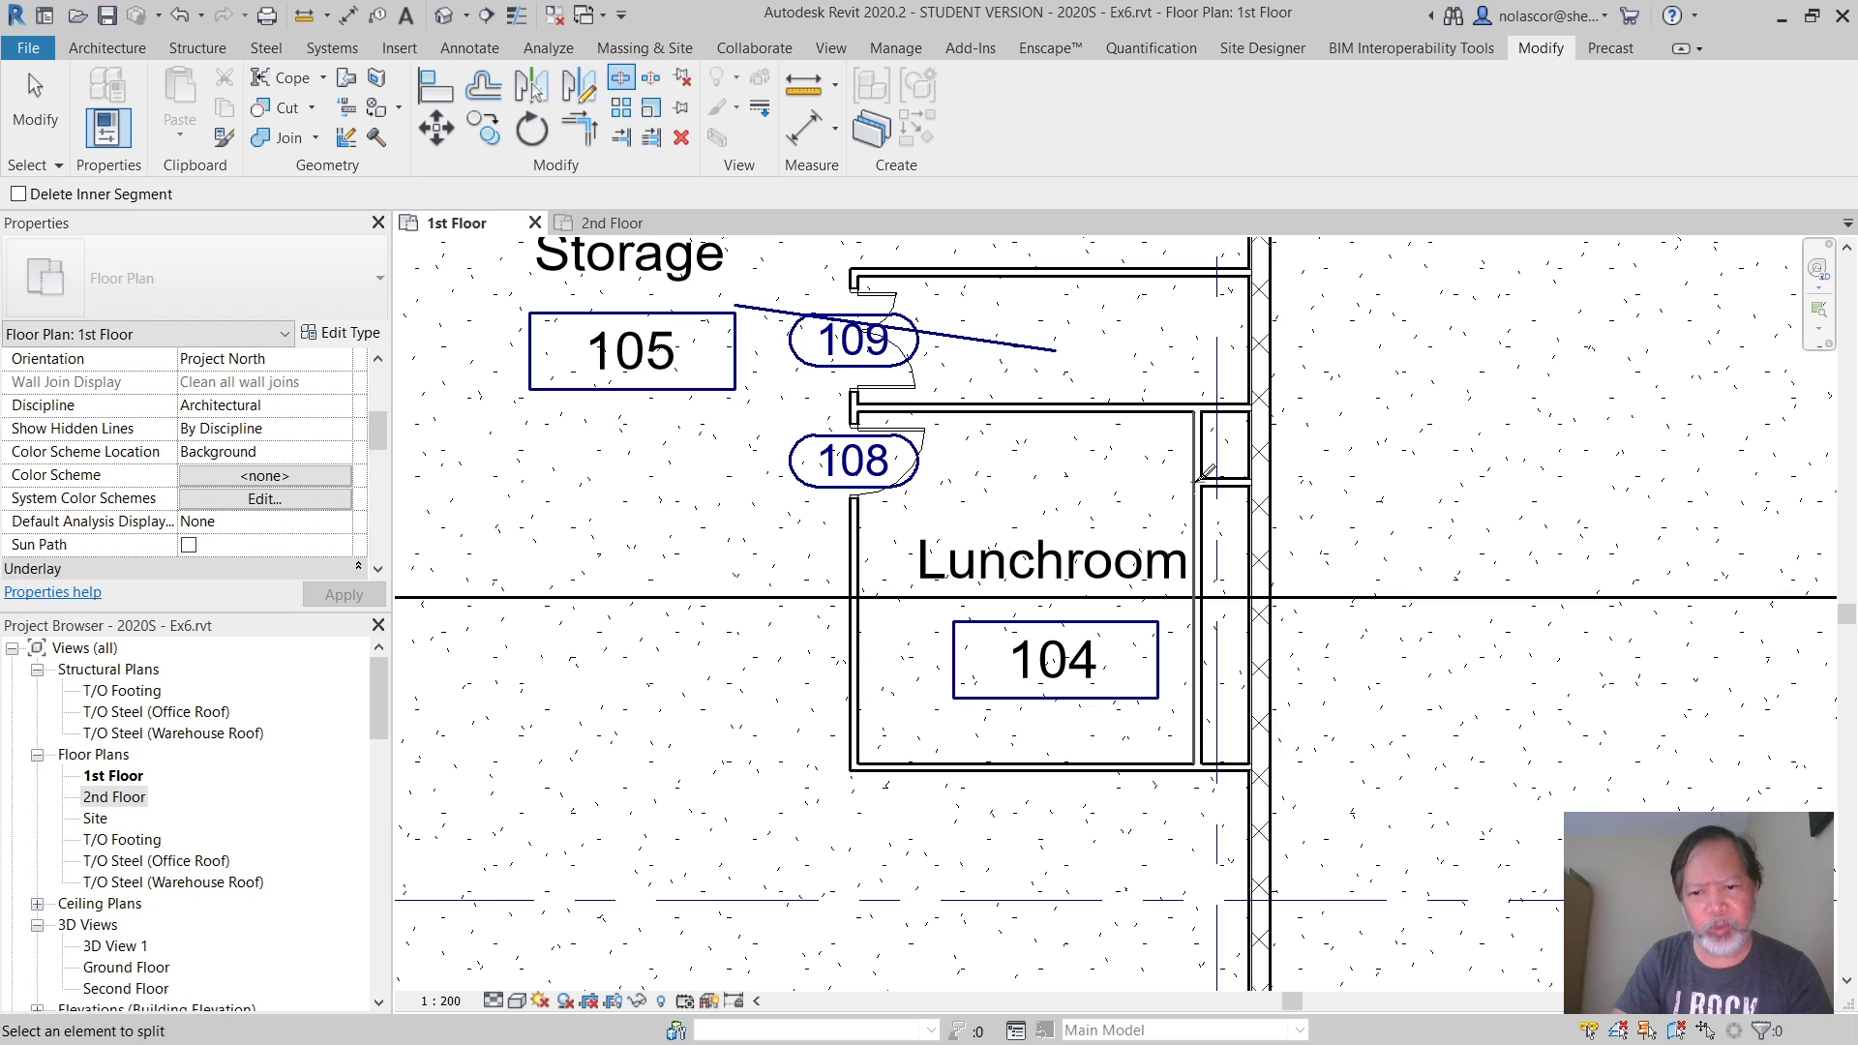
{"action": "left_click", "coordinate": [1201, 482]}
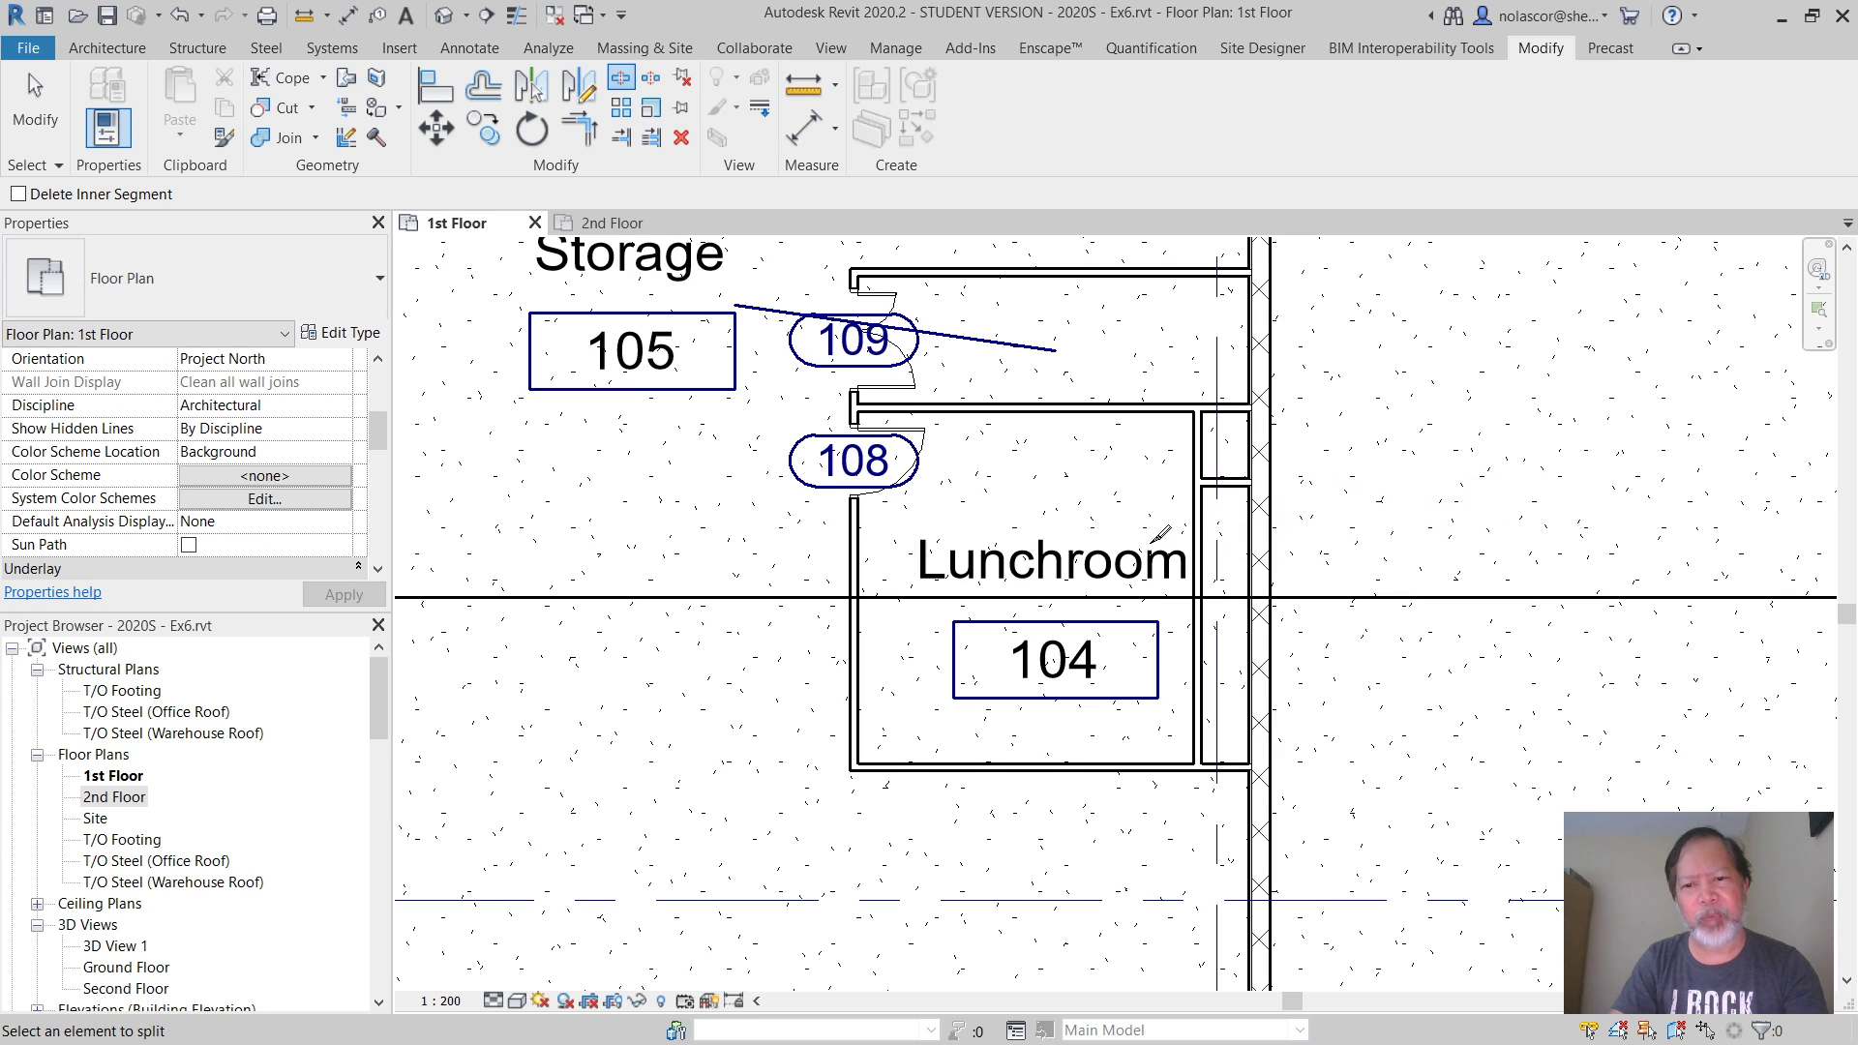
{"action": "key", "text": "Escape"}
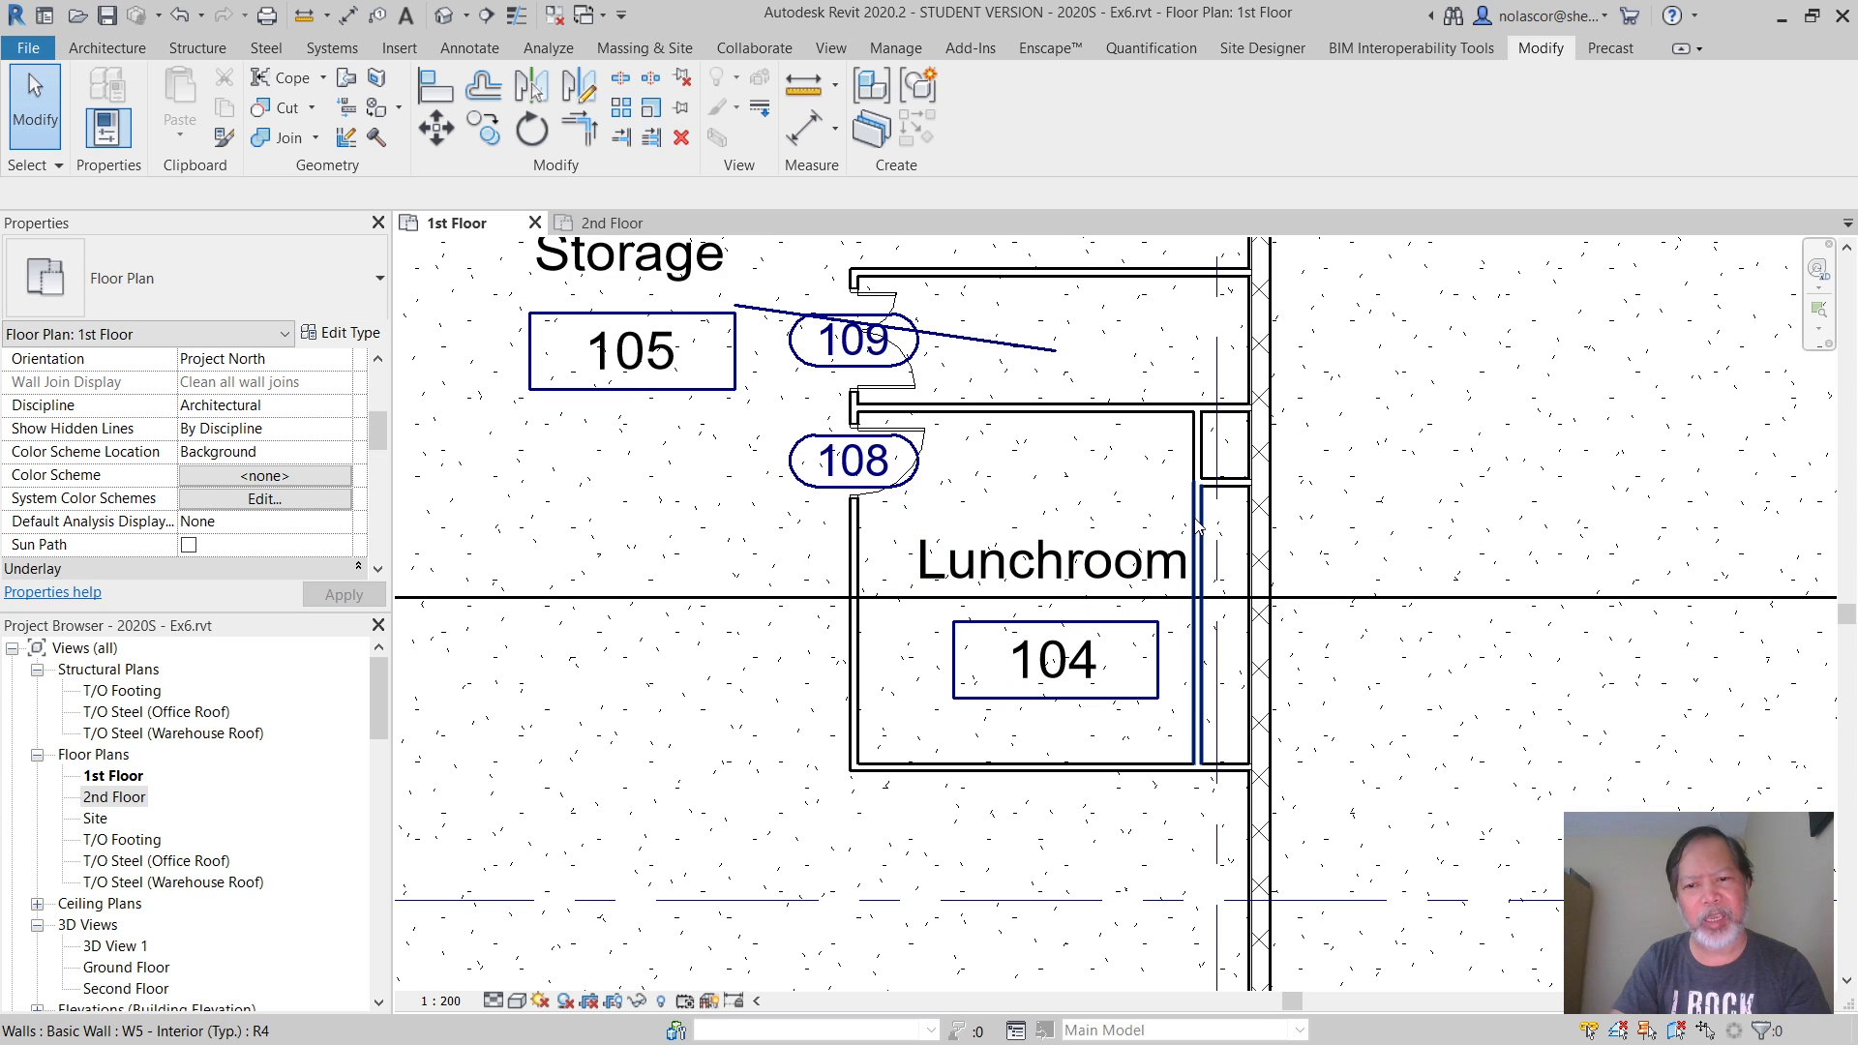
Turn on Room Bounding for the short vertical wall above the Lunchroom, then check the long wall
{"action": "left_click", "coordinate": [1196, 453]}
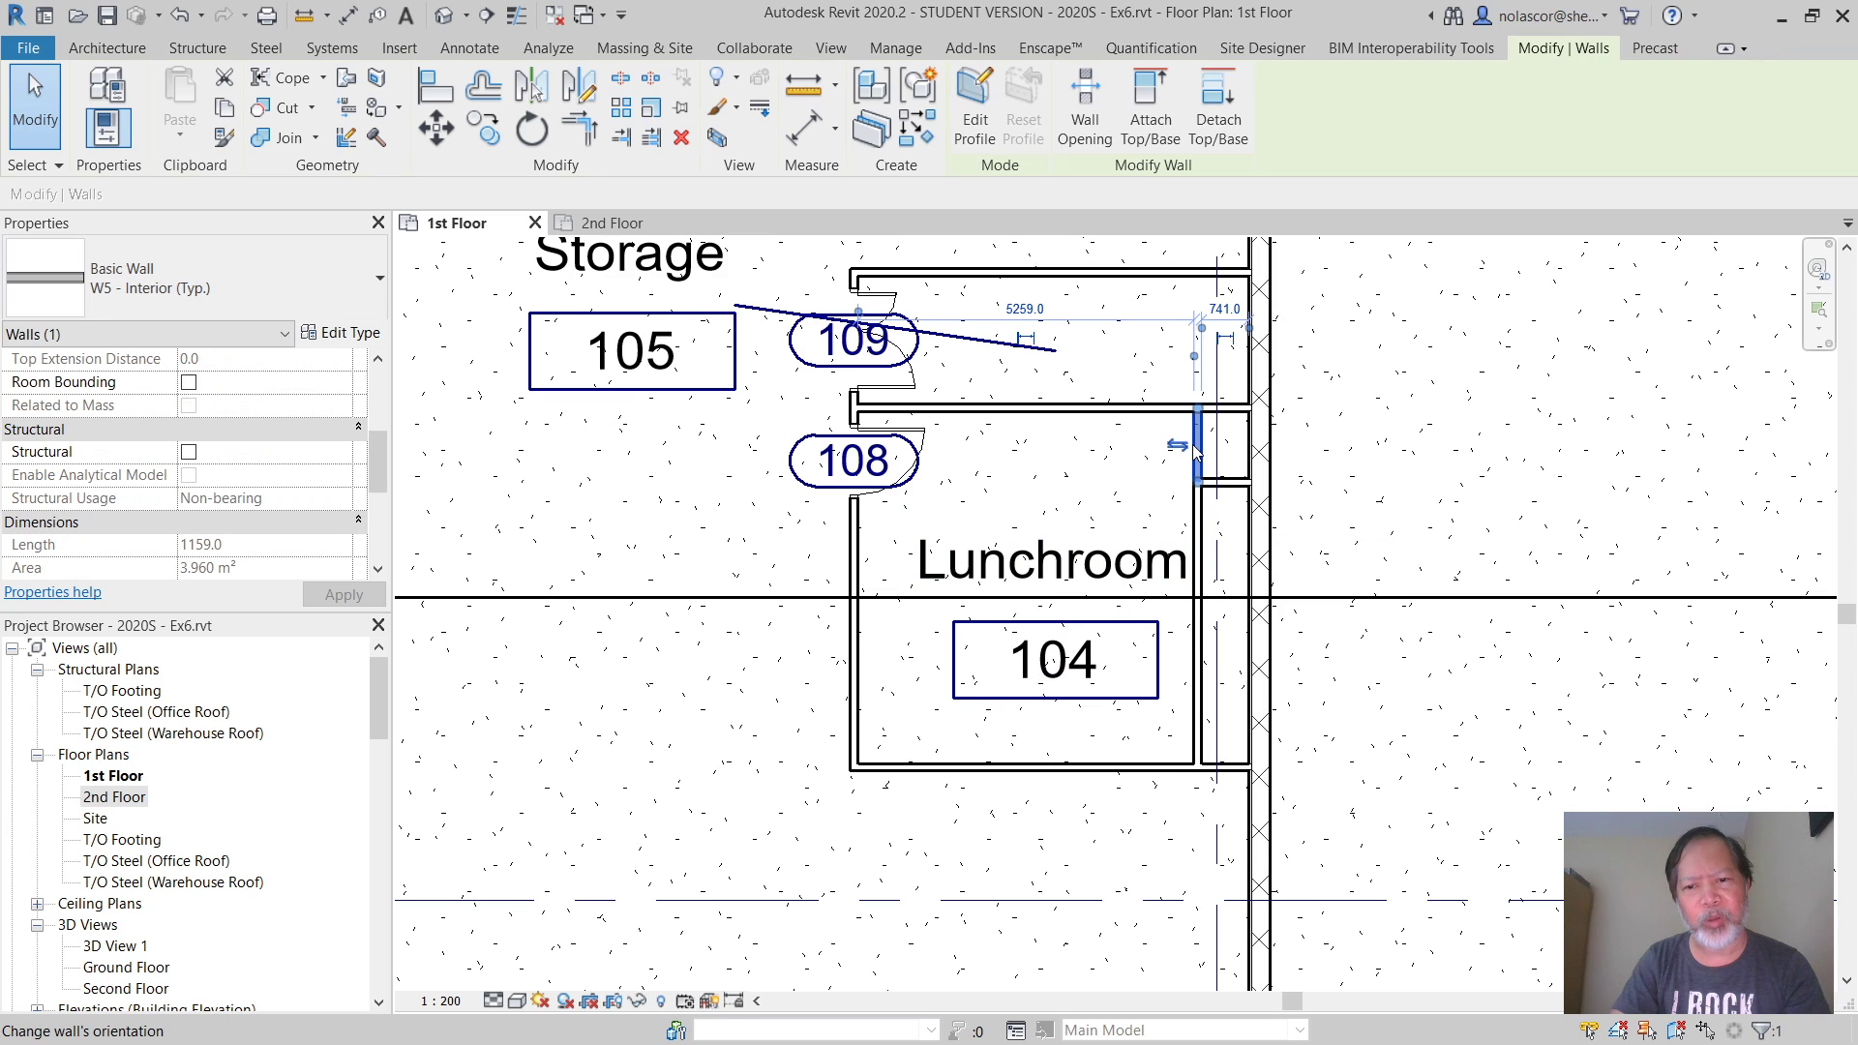
{"action": "left_click", "coordinate": [1231, 483], "text": "ctrl"}
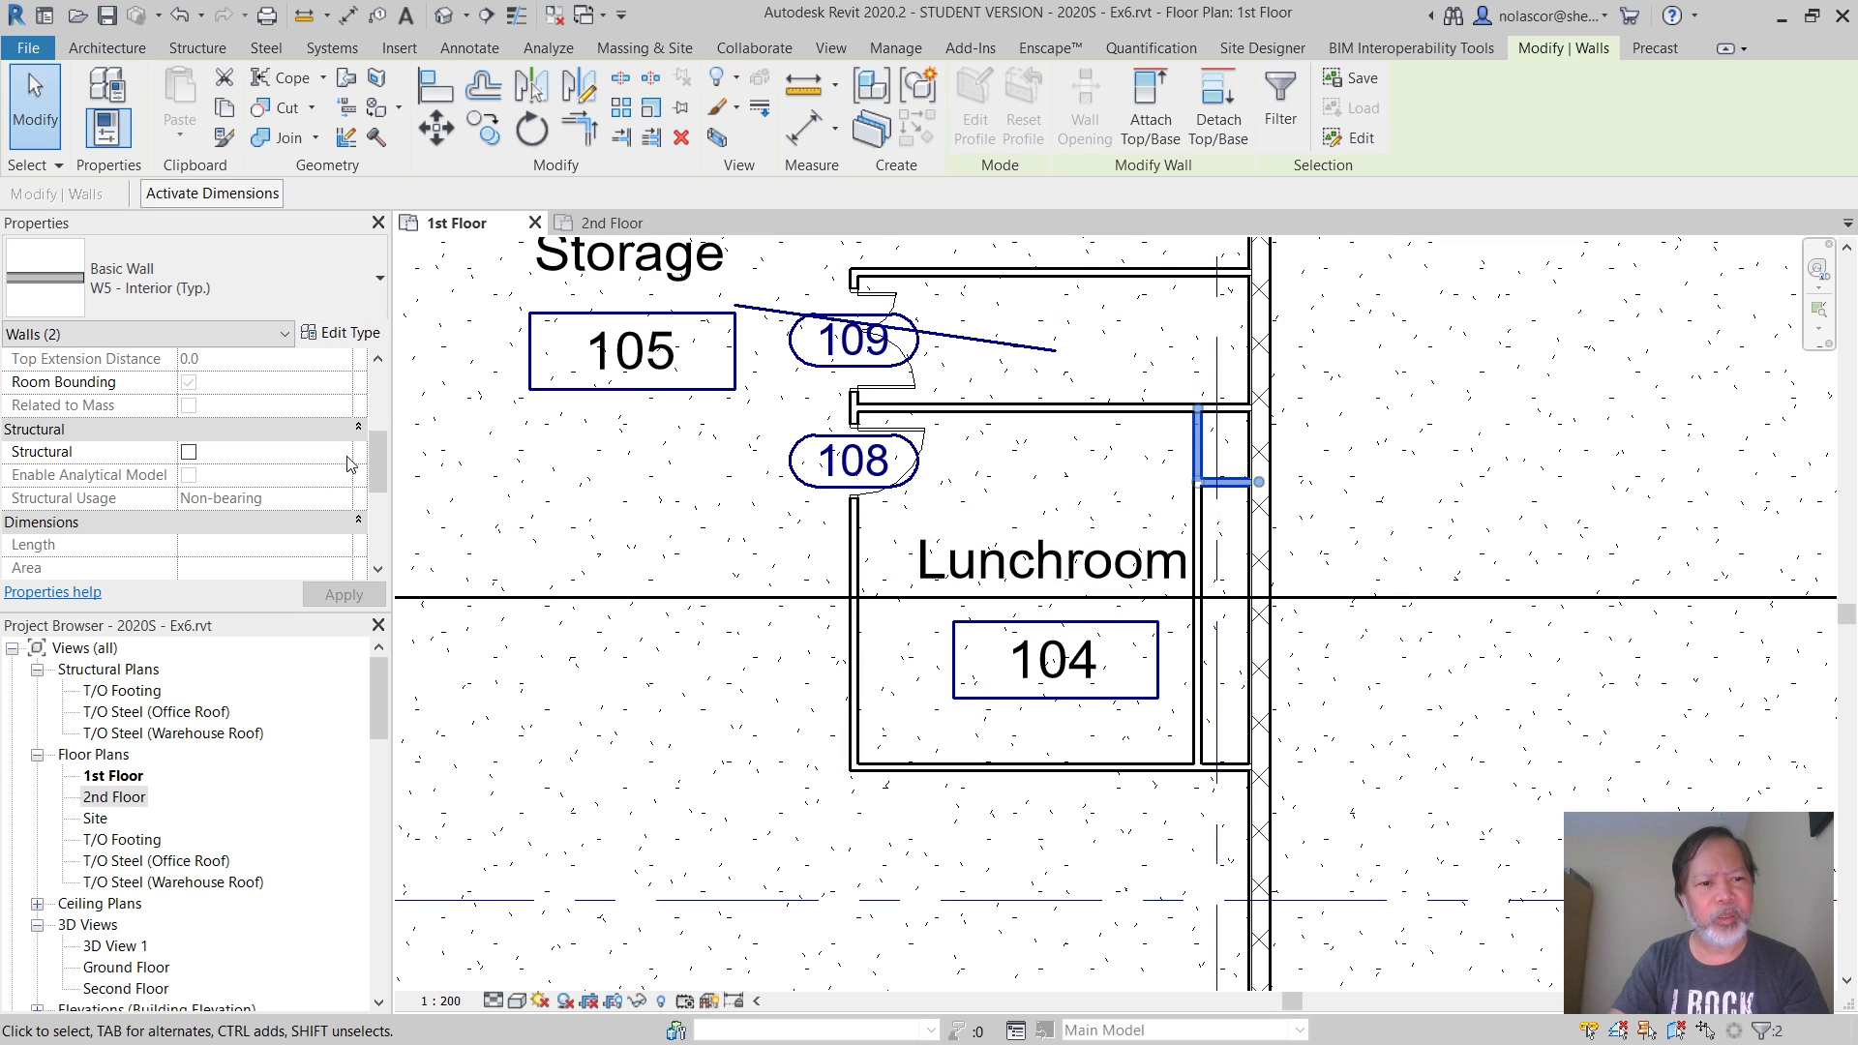
{"action": "left_click", "coordinate": [609, 552]}
{"action": "left_click", "coordinate": [1233, 490]}
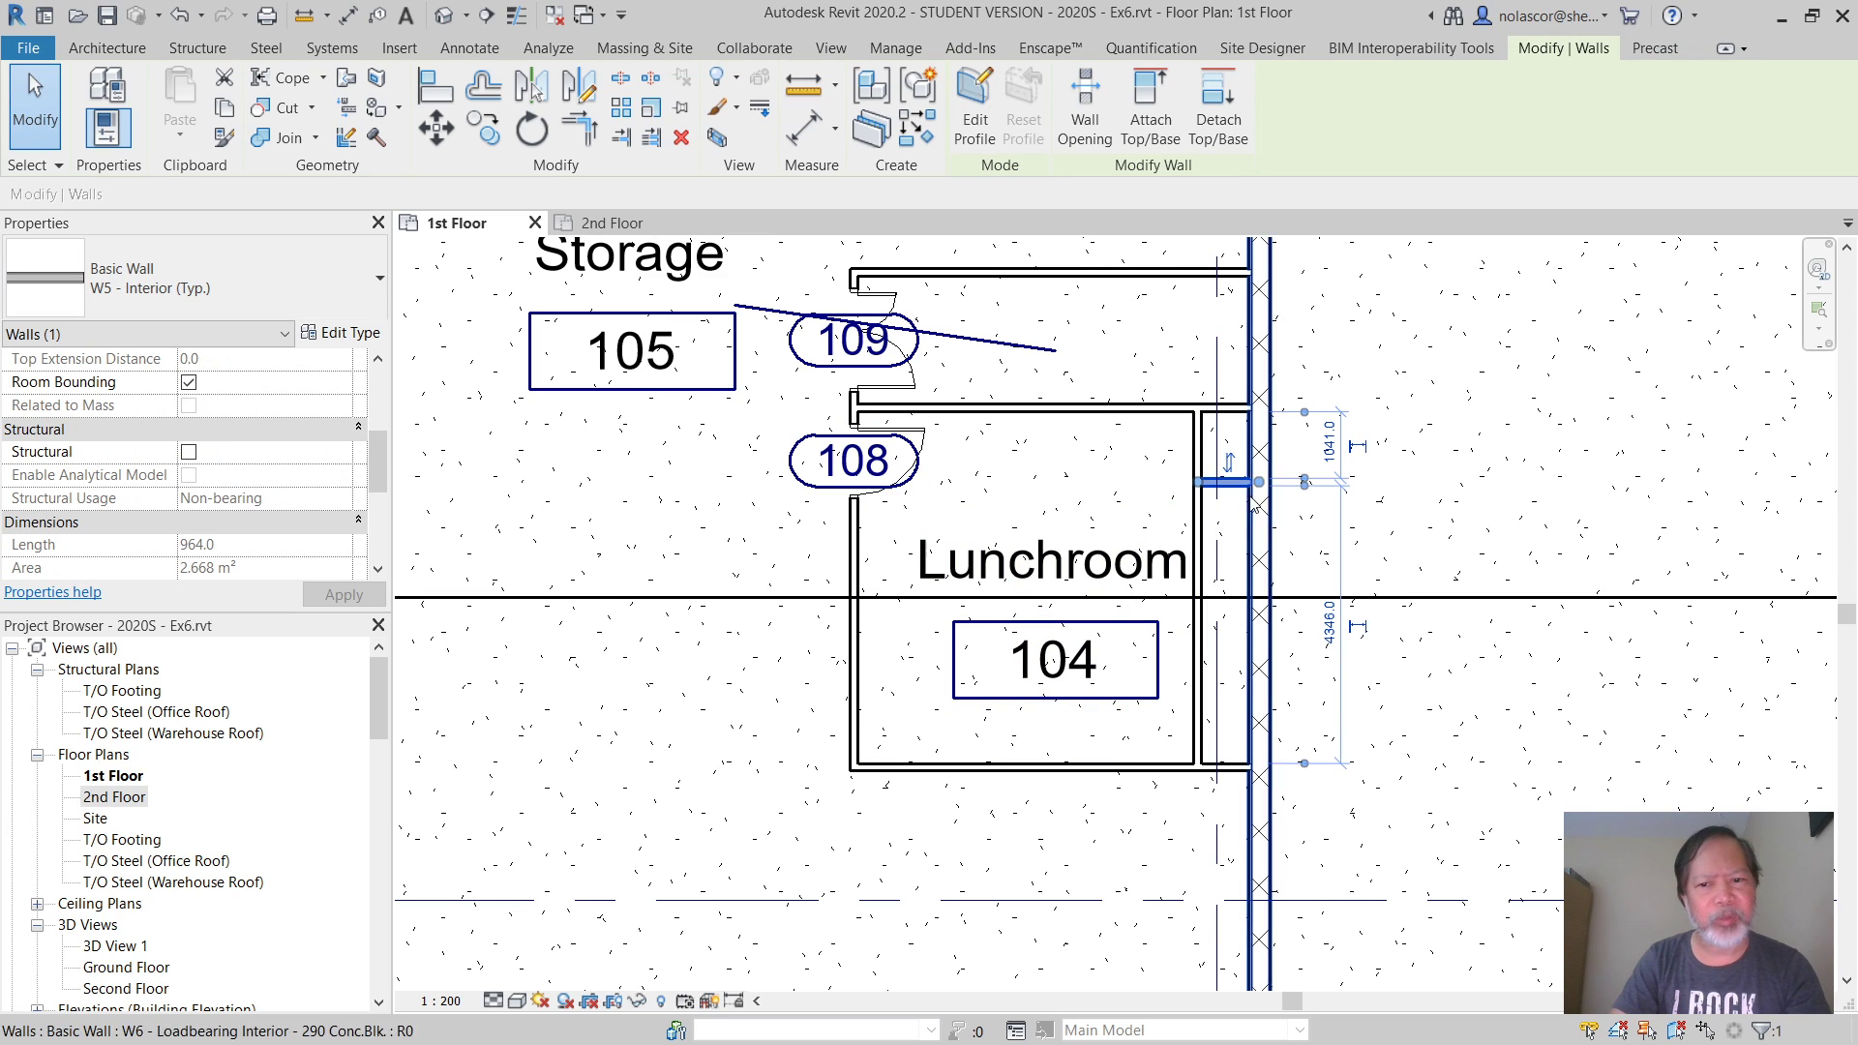
{"action": "left_click", "coordinate": [1198, 450]}
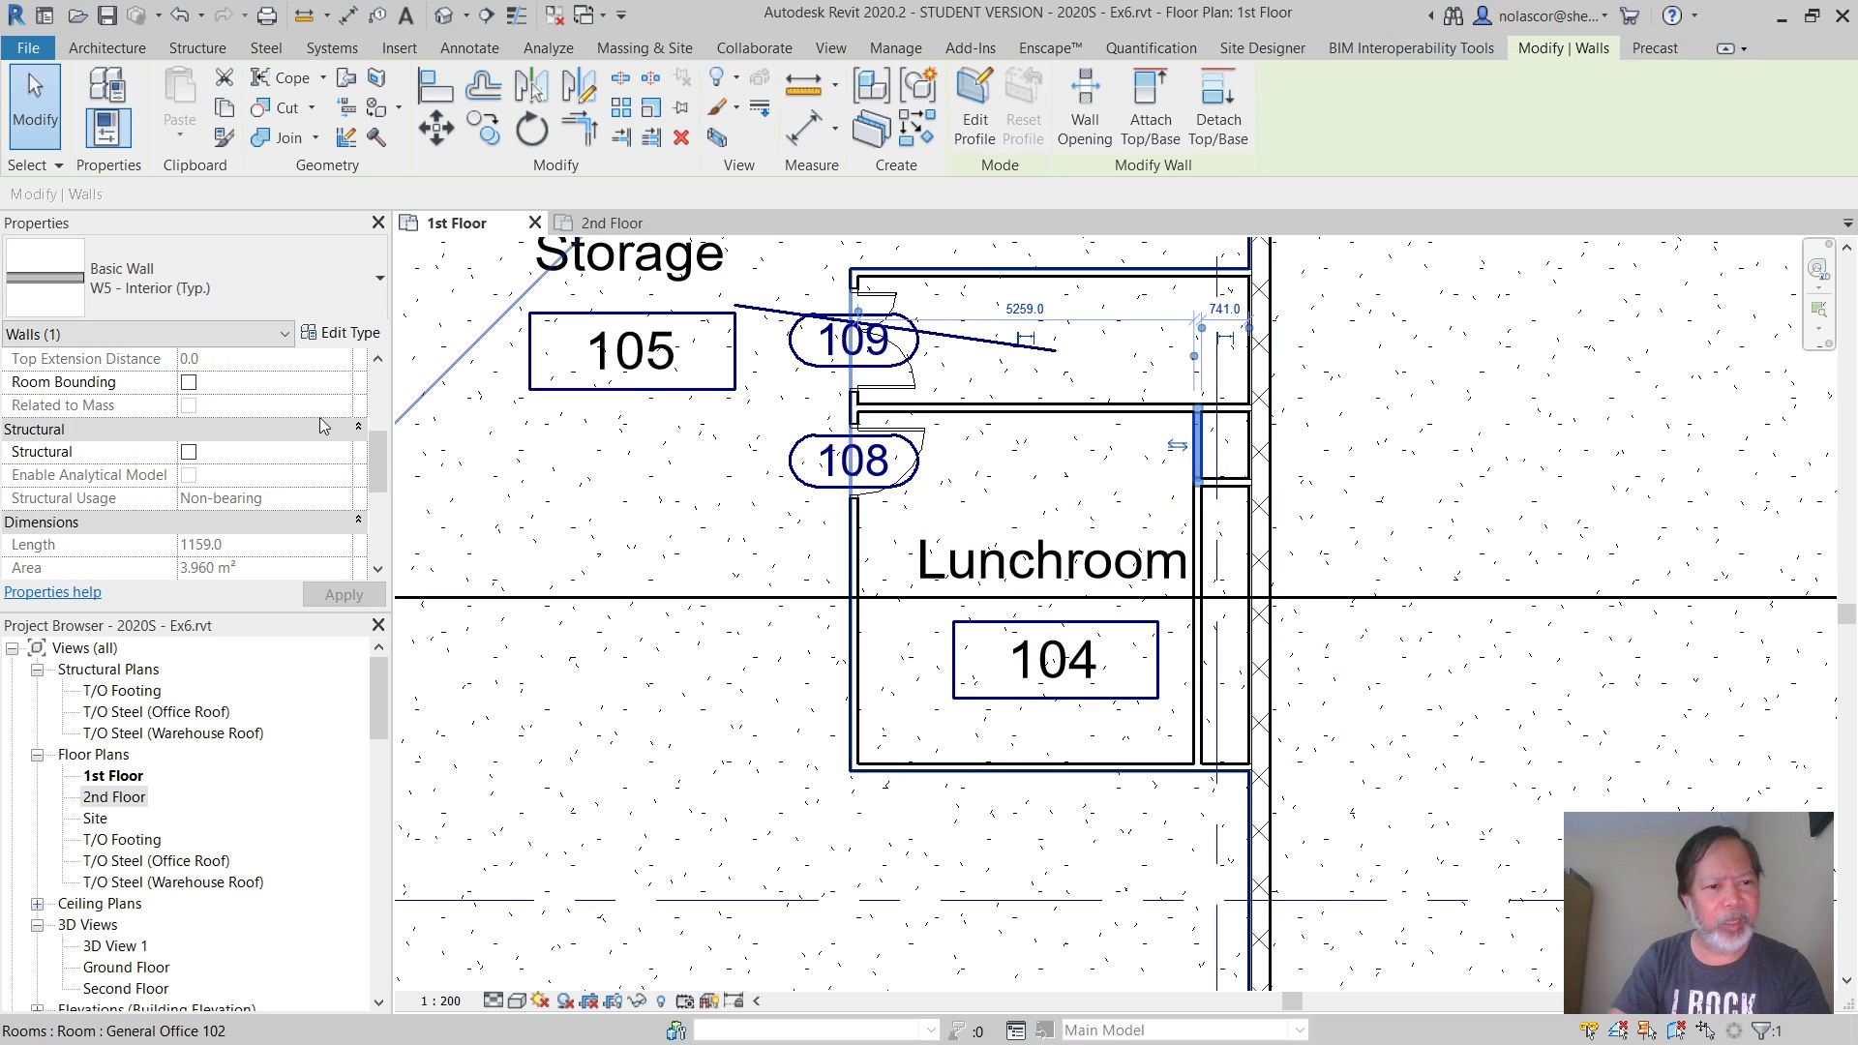
{"action": "left_click", "coordinate": [189, 384]}
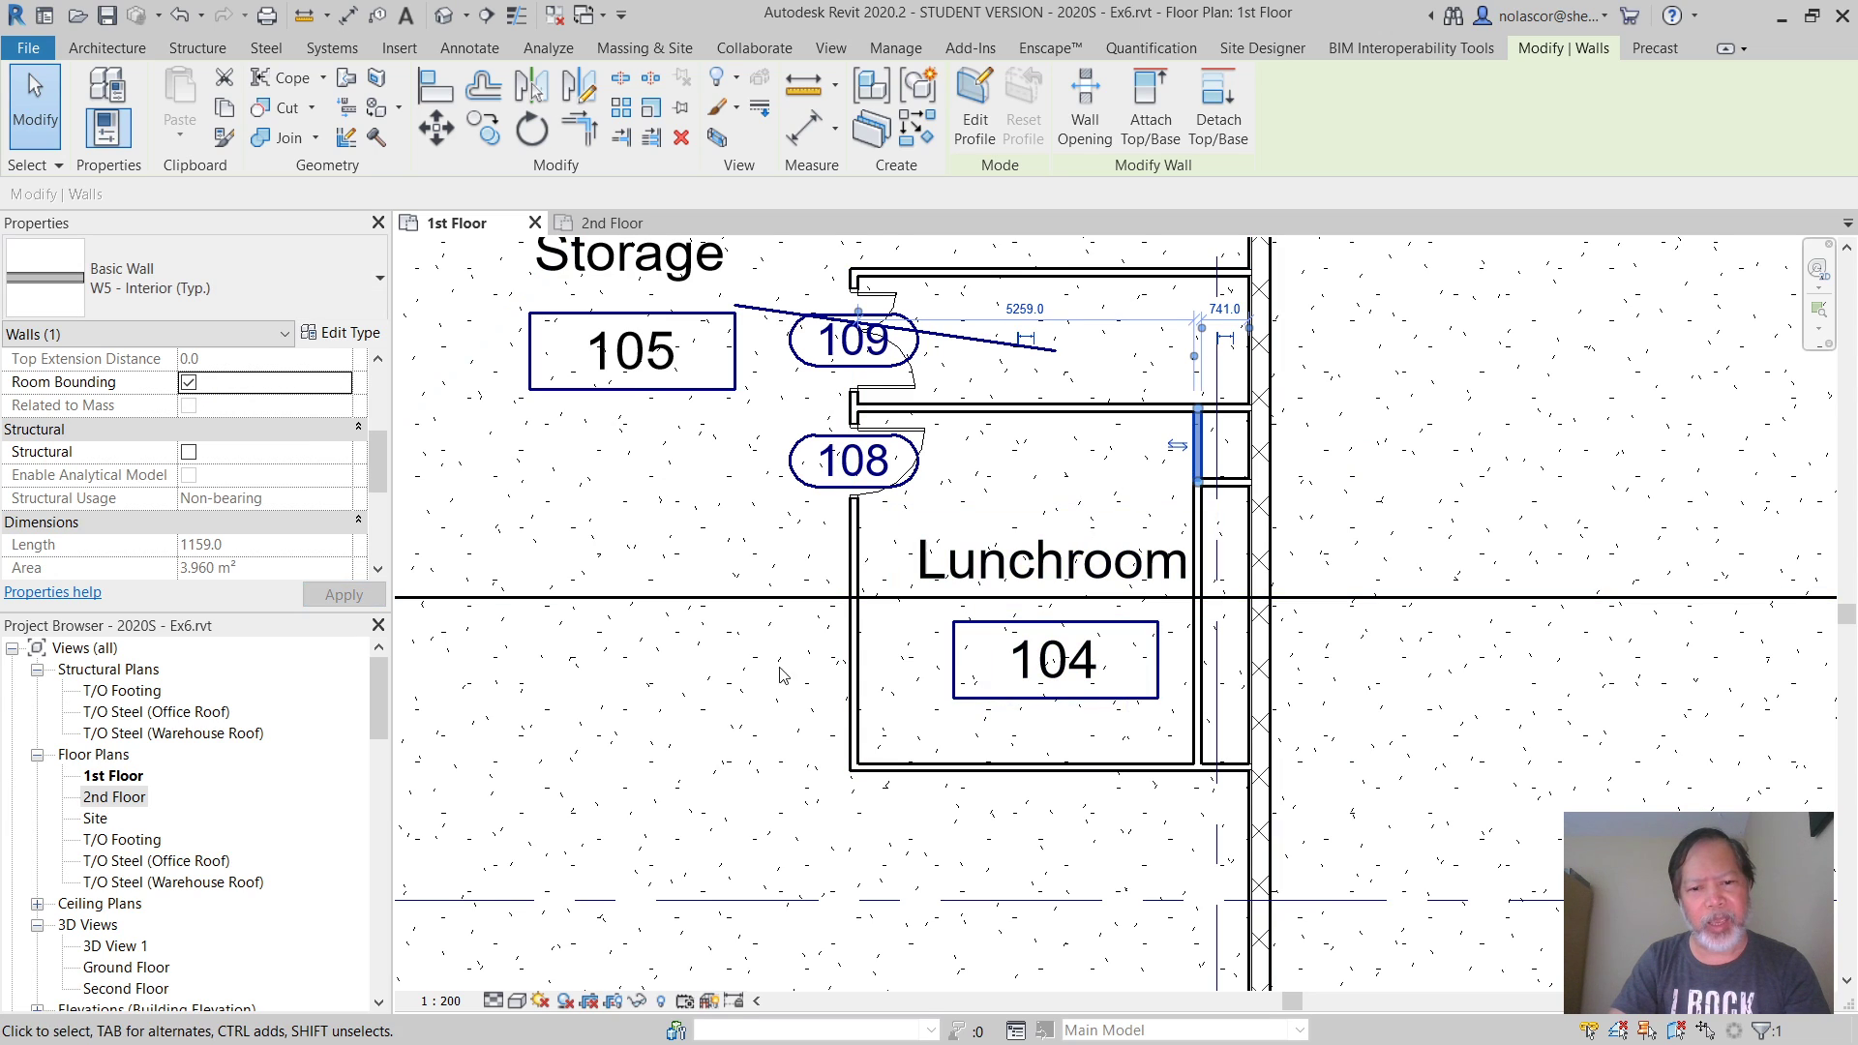
{"action": "left_click", "coordinate": [754, 700]}
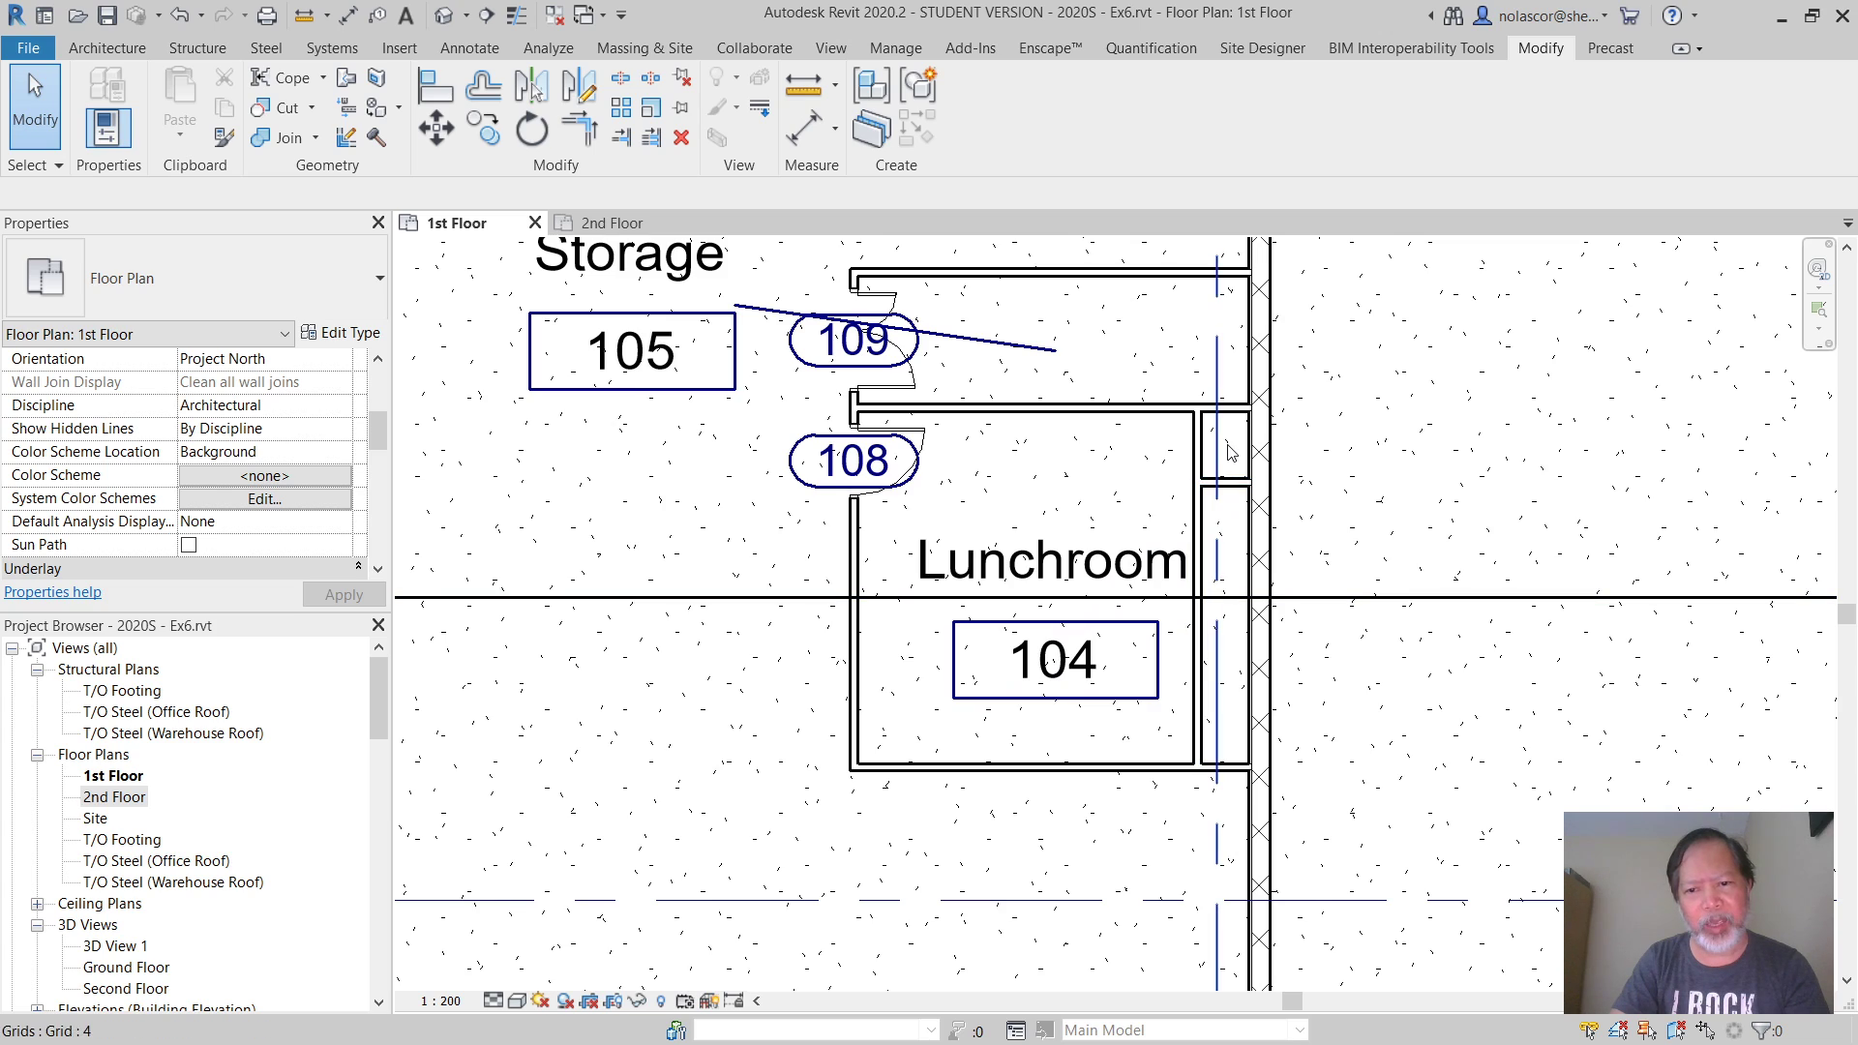
{"action": "left_click", "coordinate": [1198, 566]}
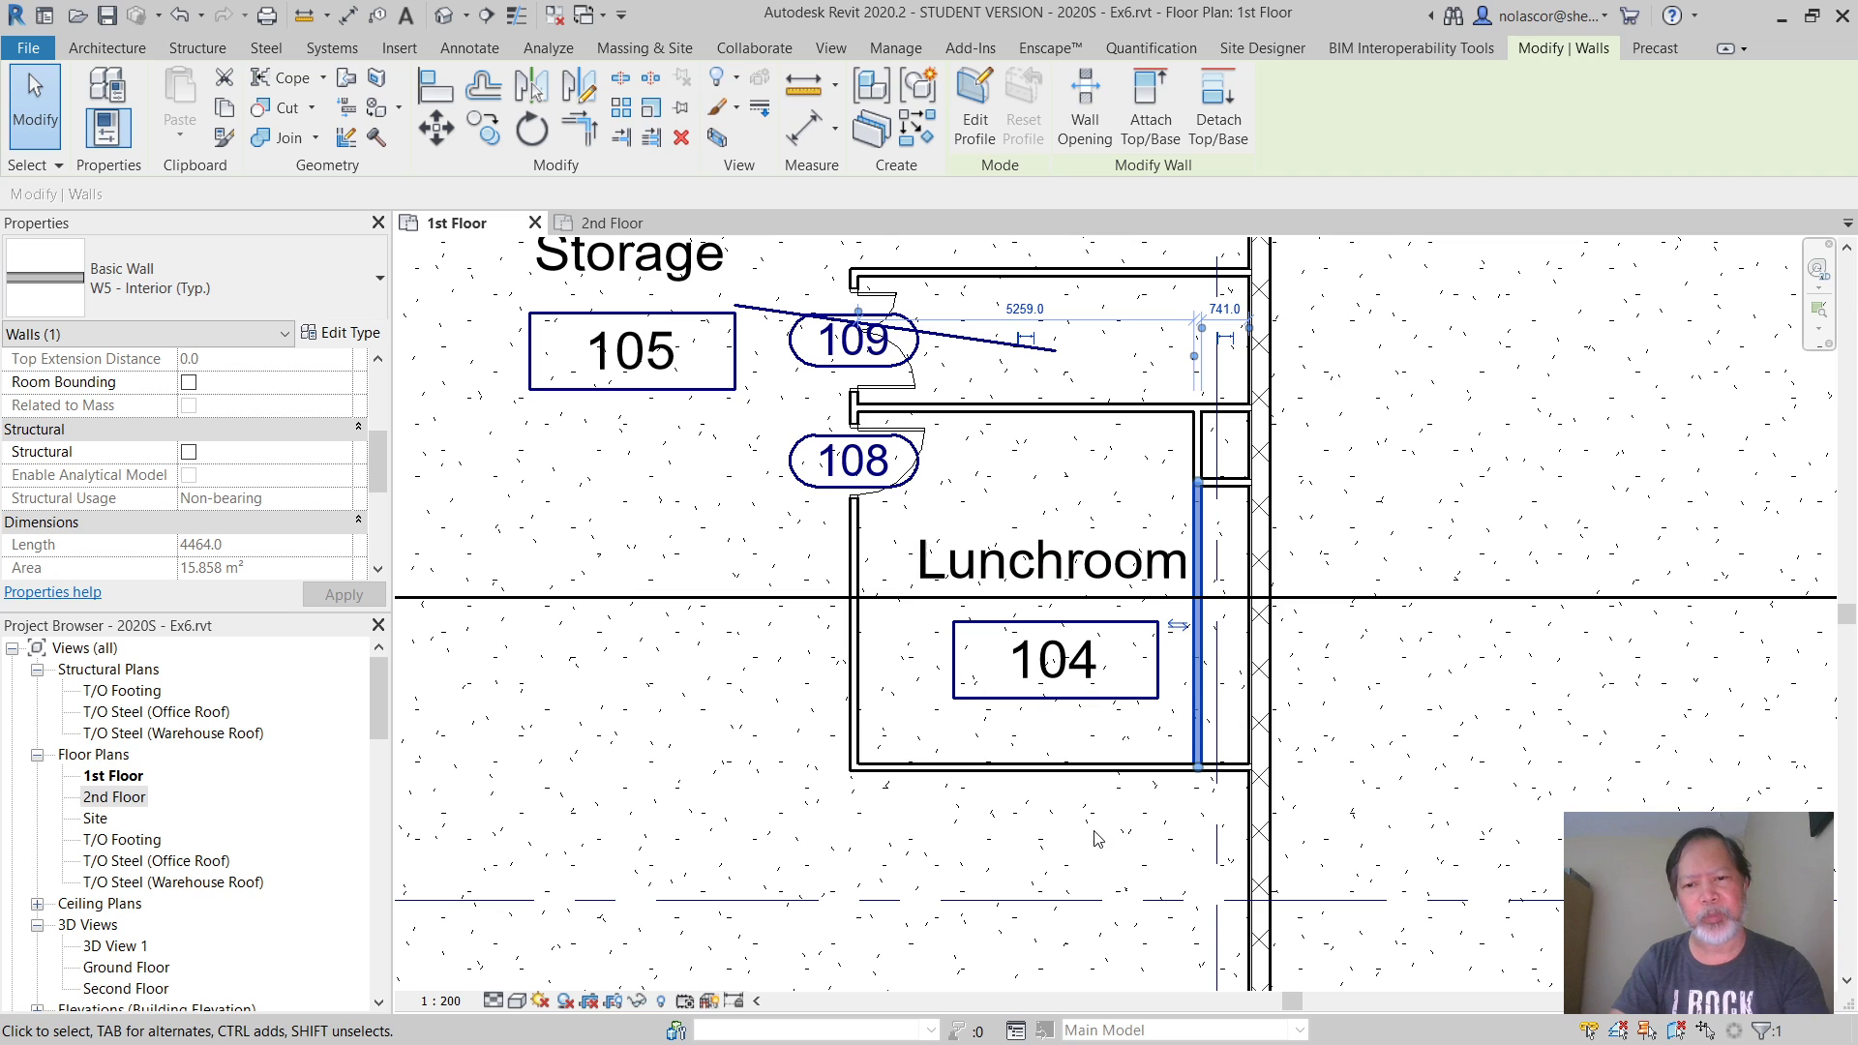
{"action": "key", "text": "Escape"}
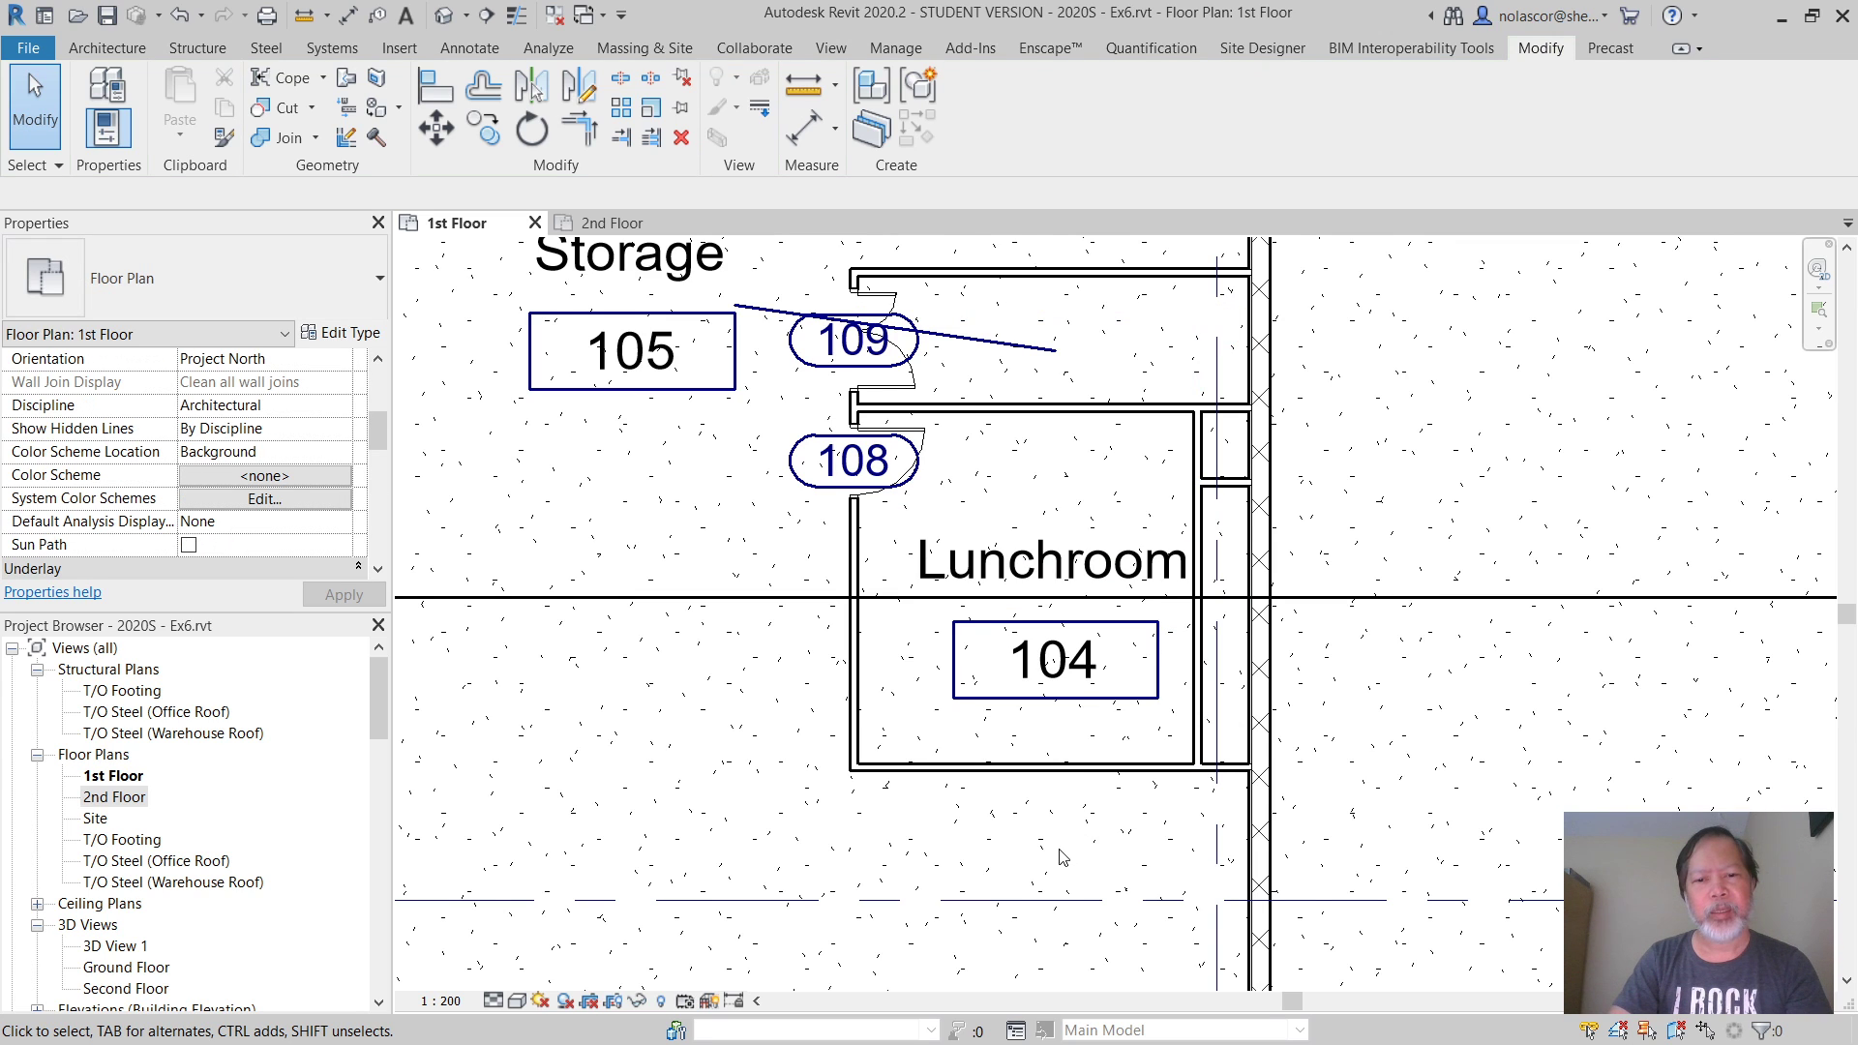
Draw a 45° diagonal interior wall in the General Office near the curved stairs
{"action": "scroll", "coordinate": [1062, 858], "scroll_direction": "down", "scroll_amount": 3}
{"action": "middle_click_drag", "start_coordinate": [813, 809], "coordinate": [1211, 726]}
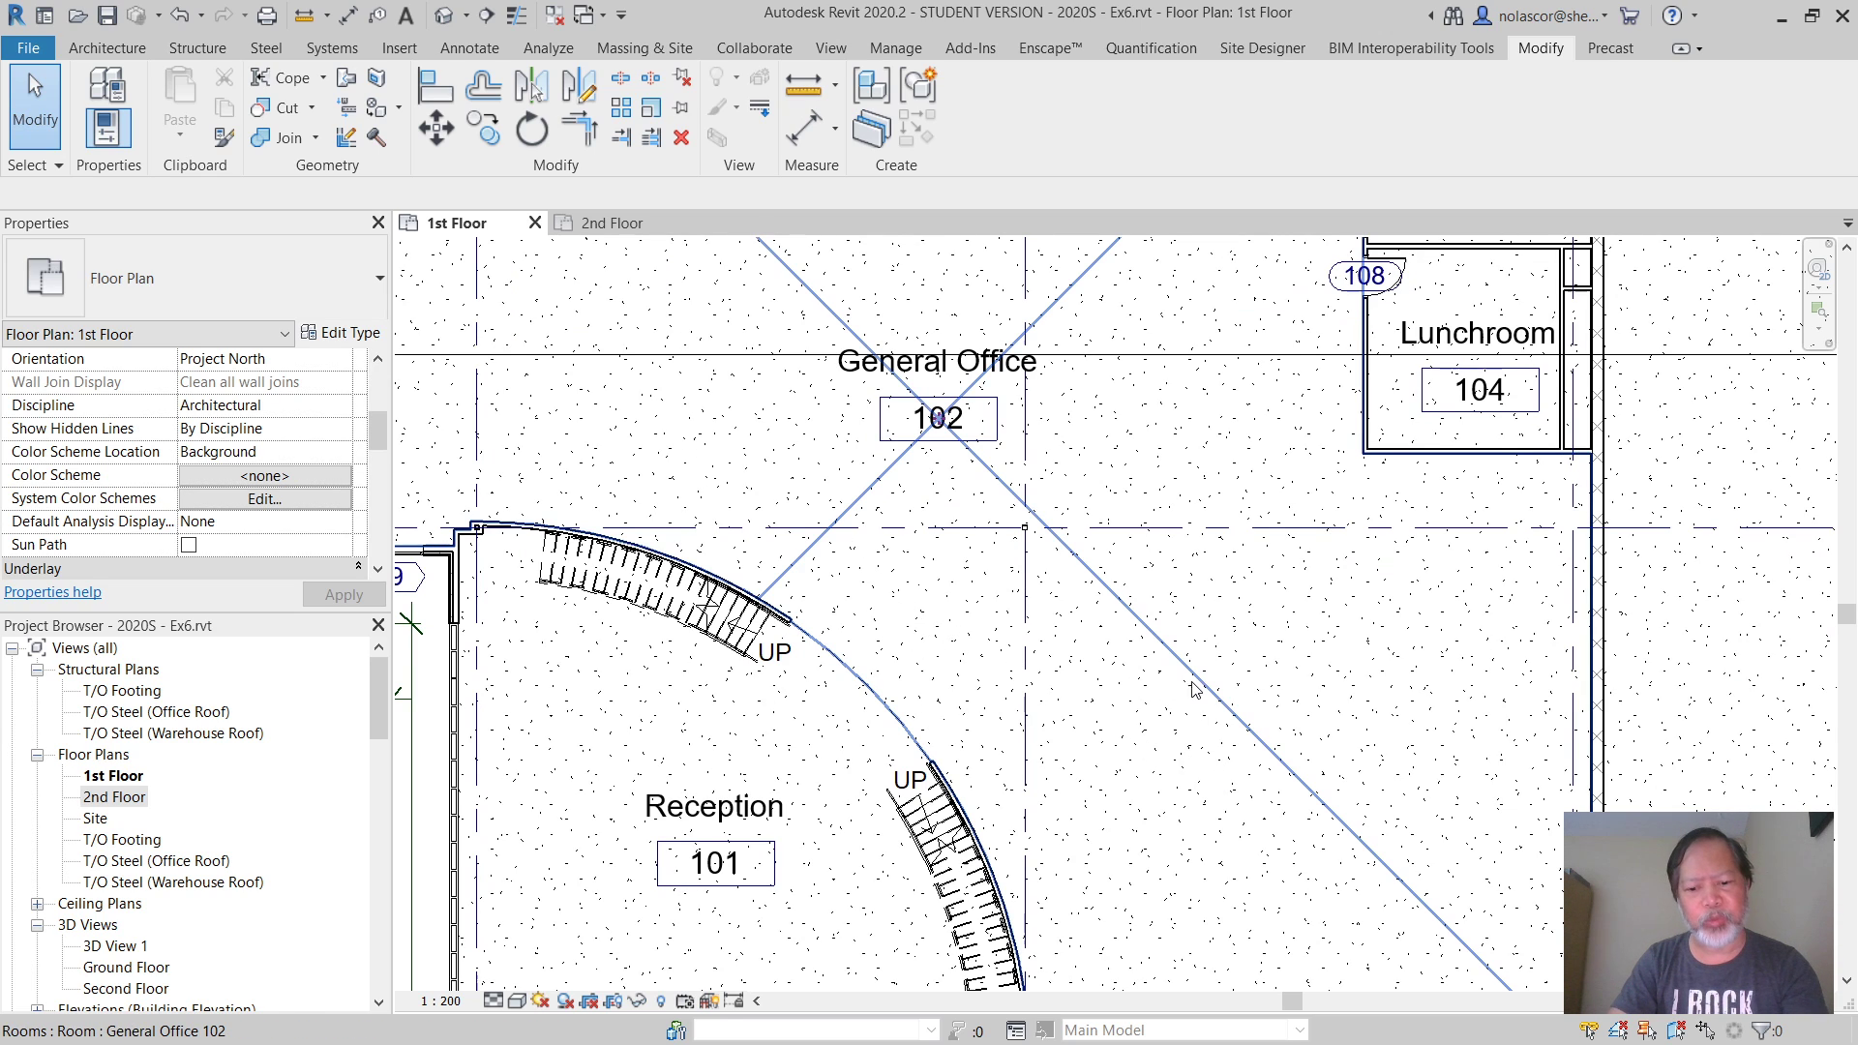
{"action": "key", "text": "w"}
{"action": "key", "text": "a"}
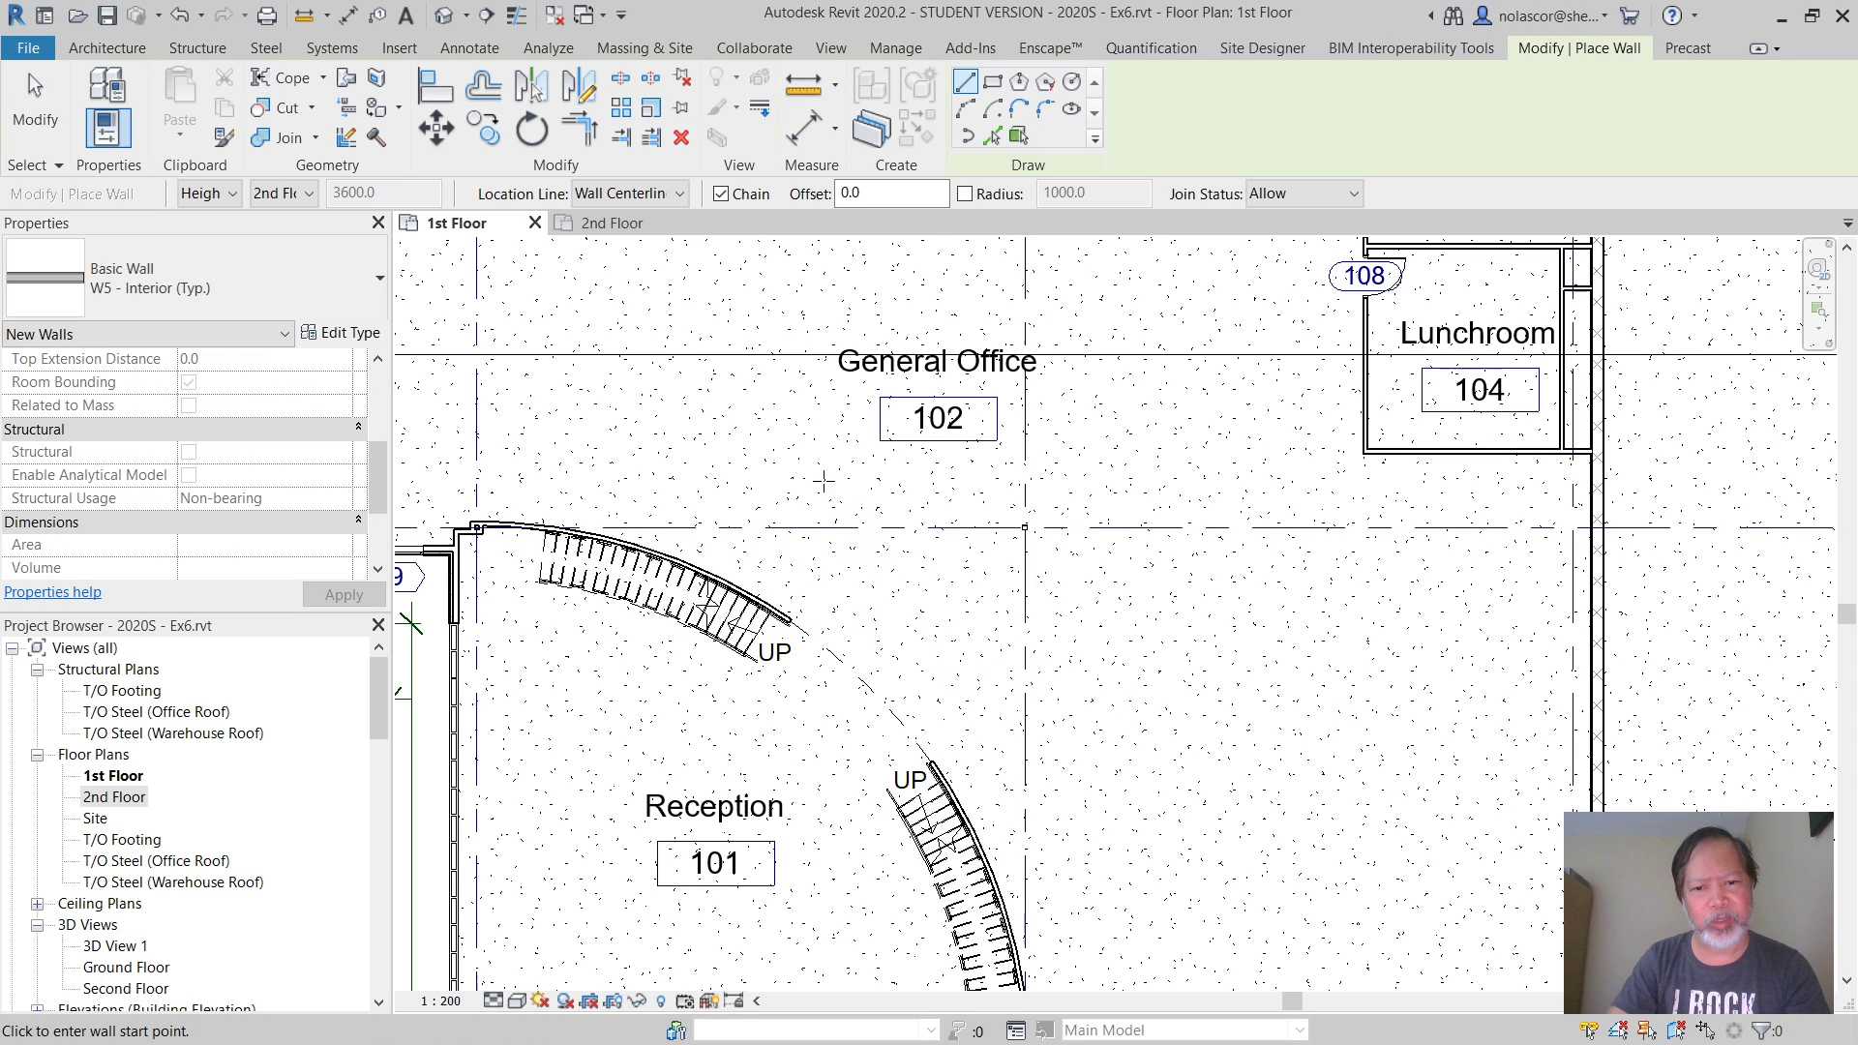
{"action": "left_click", "coordinate": [823, 480]}
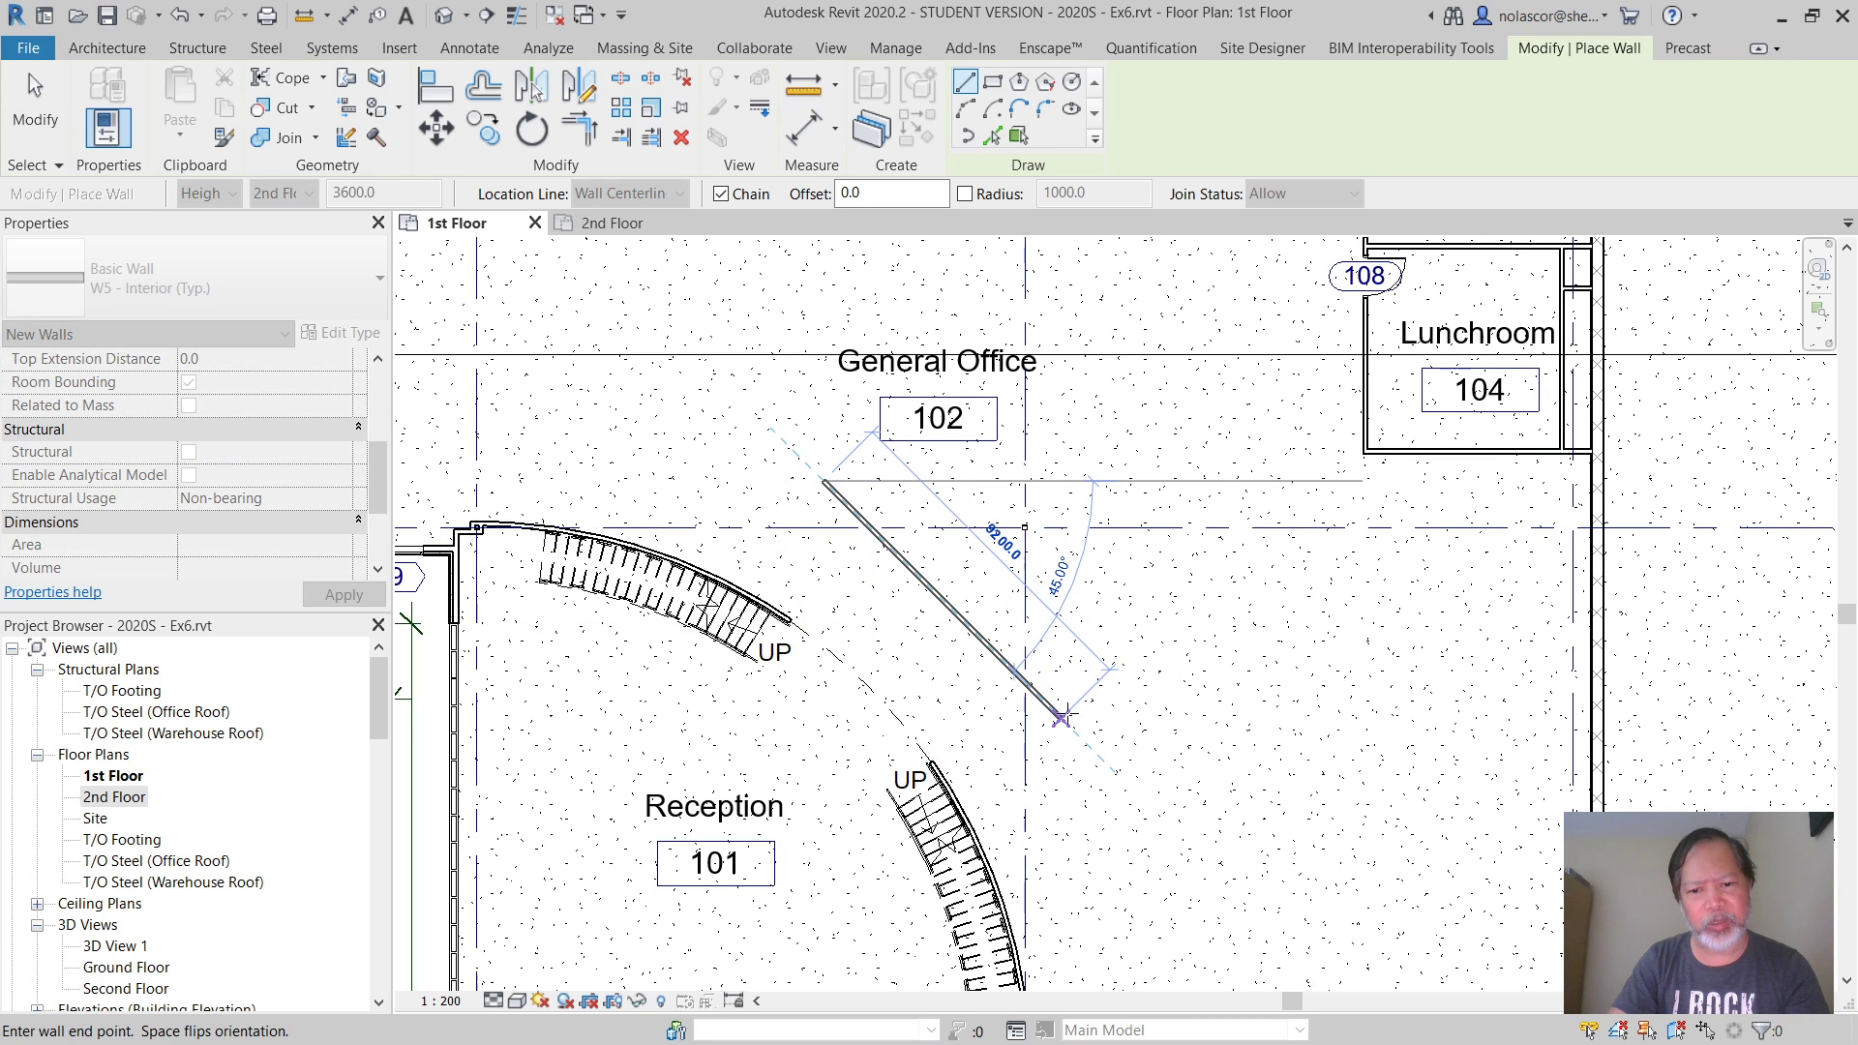
{"action": "left_click", "coordinate": [1065, 715]}
{"action": "key", "text": "Escape"}
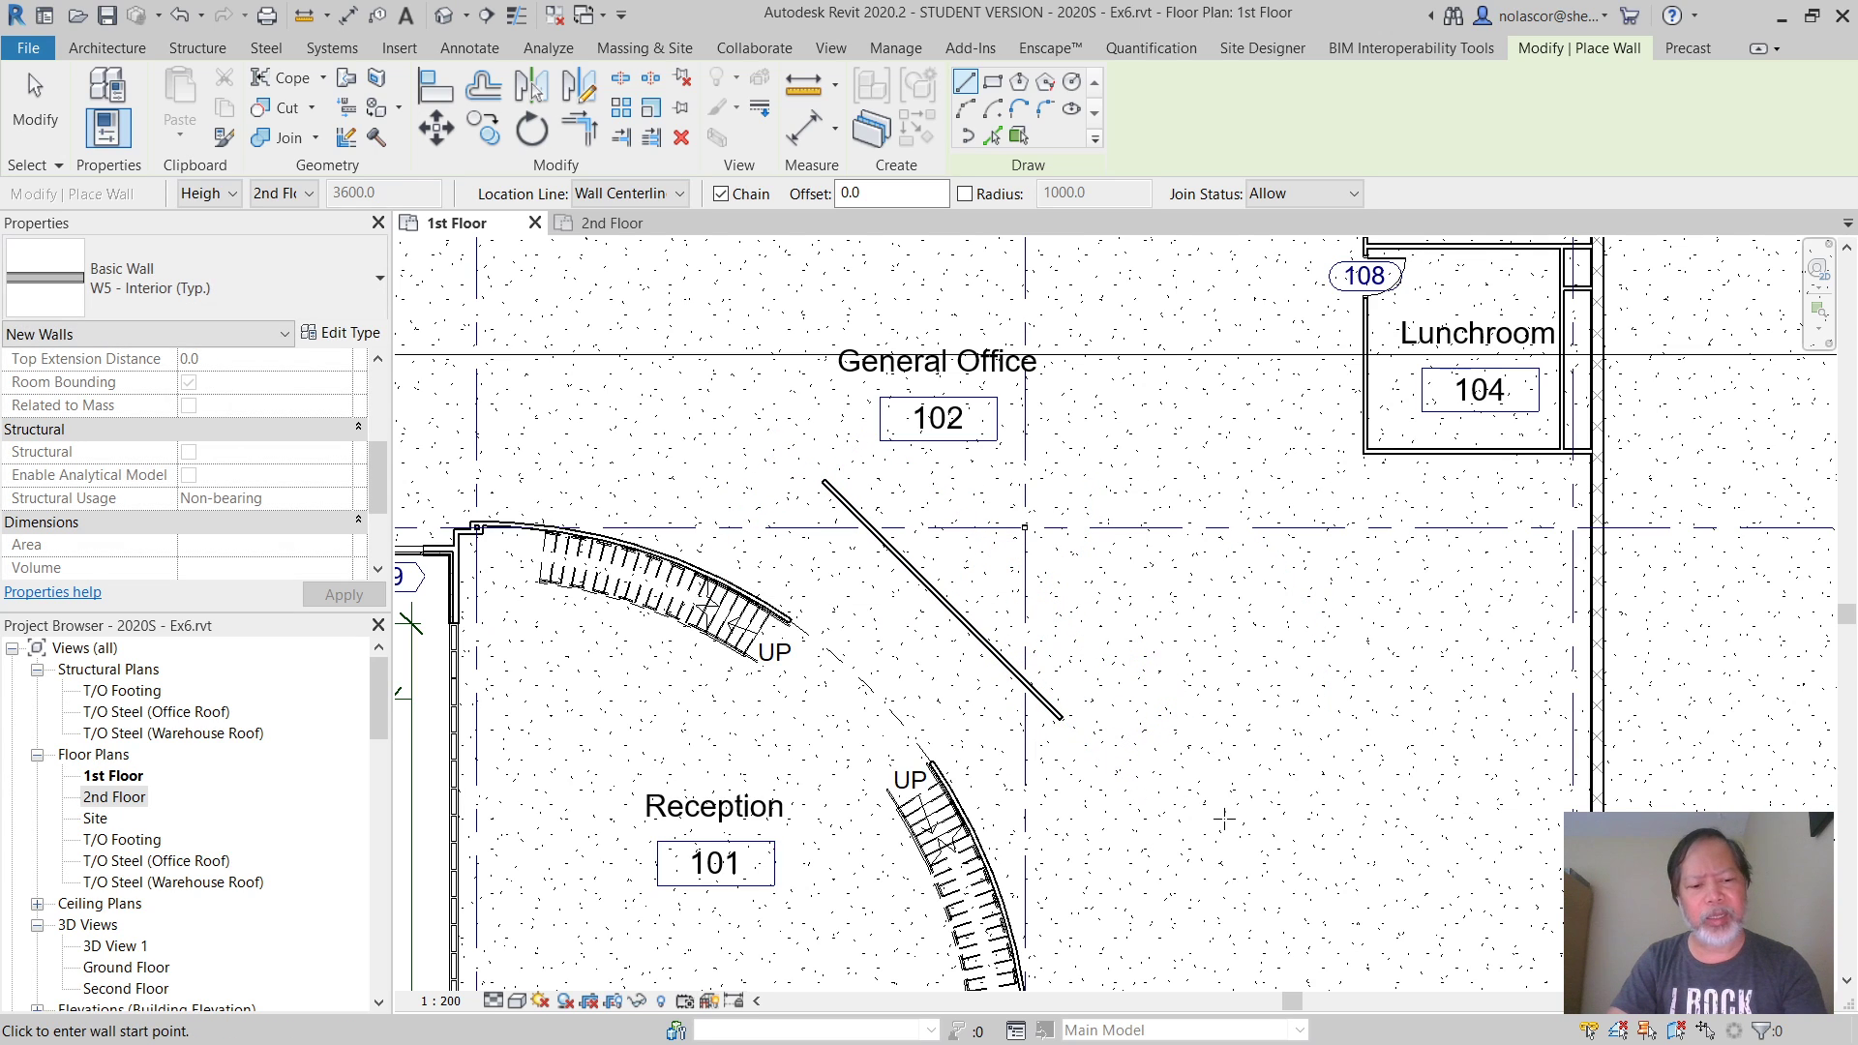
Select General Office 102 and inspect its boundary around the diagonal wall
{"action": "key", "text": "Escape"}
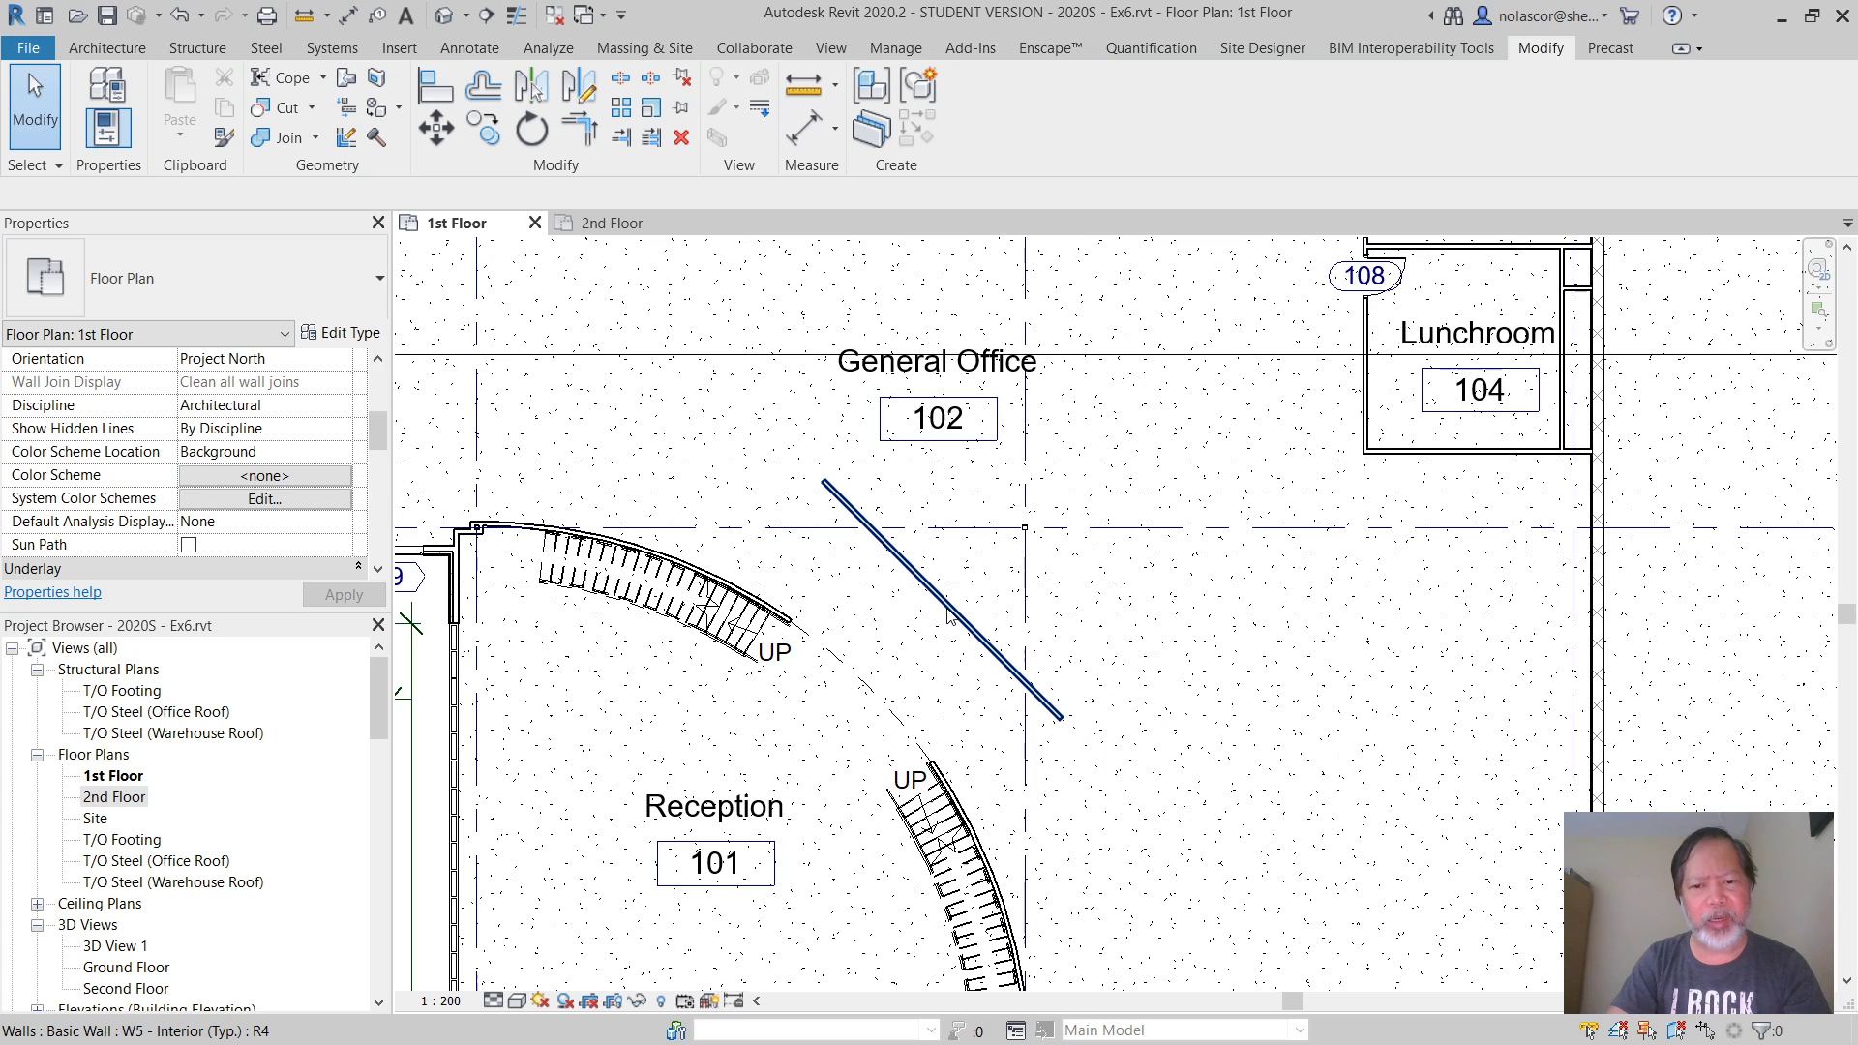
{"action": "scroll", "coordinate": [949, 642], "scroll_direction": "up", "scroll_amount": 4}
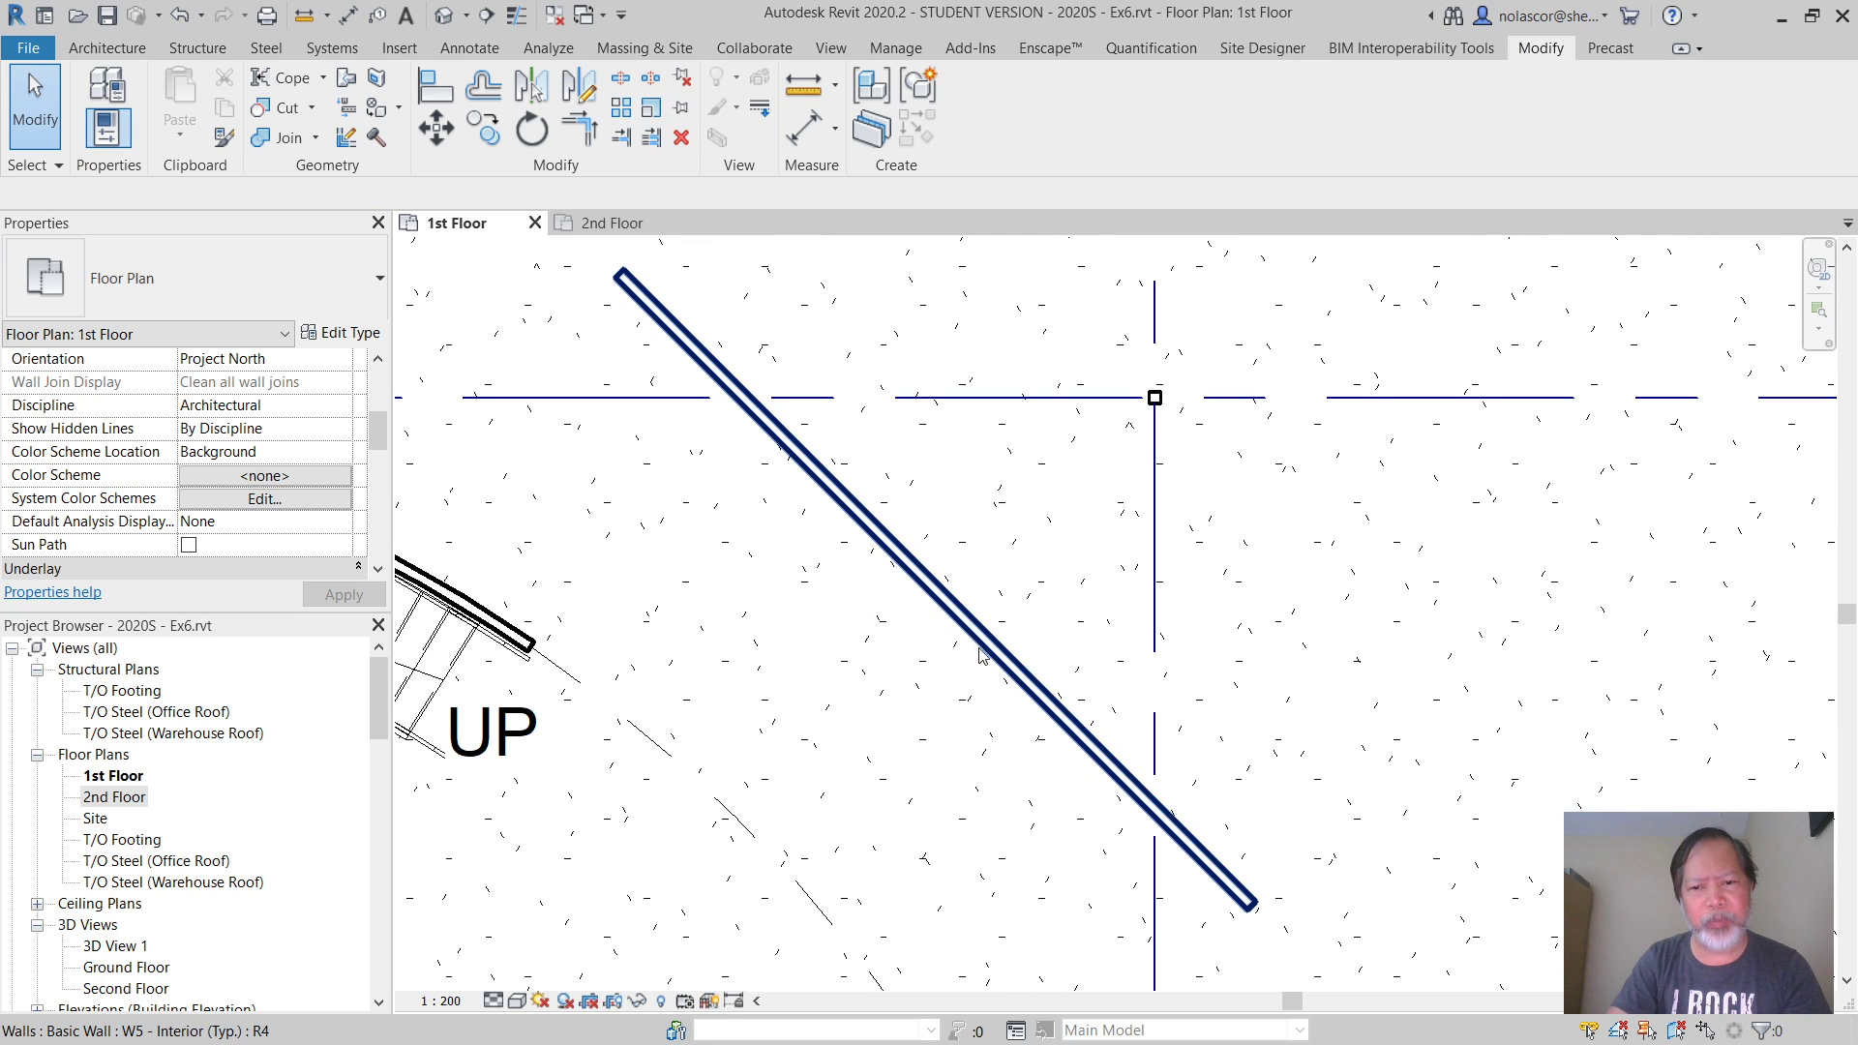
{"action": "scroll", "coordinate": [983, 656], "scroll_direction": "down", "scroll_amount": 3}
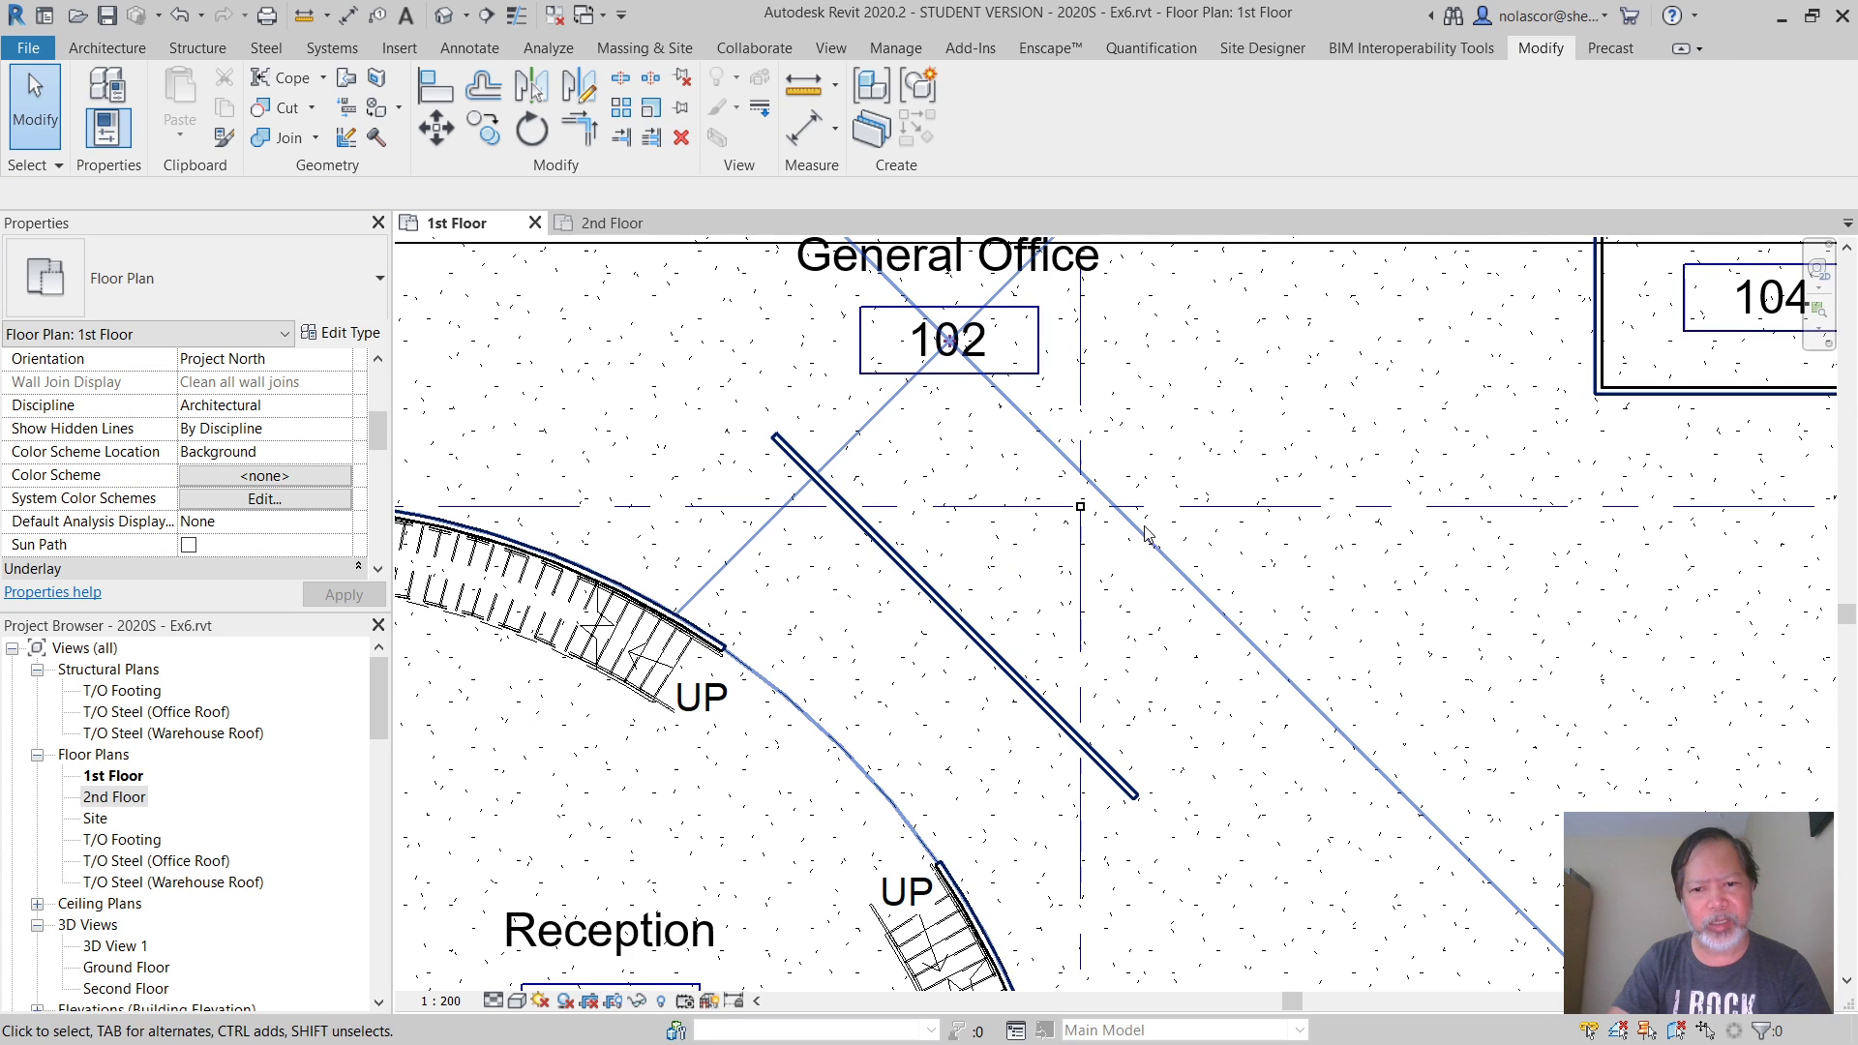
{"action": "left_click", "coordinate": [1150, 549]}
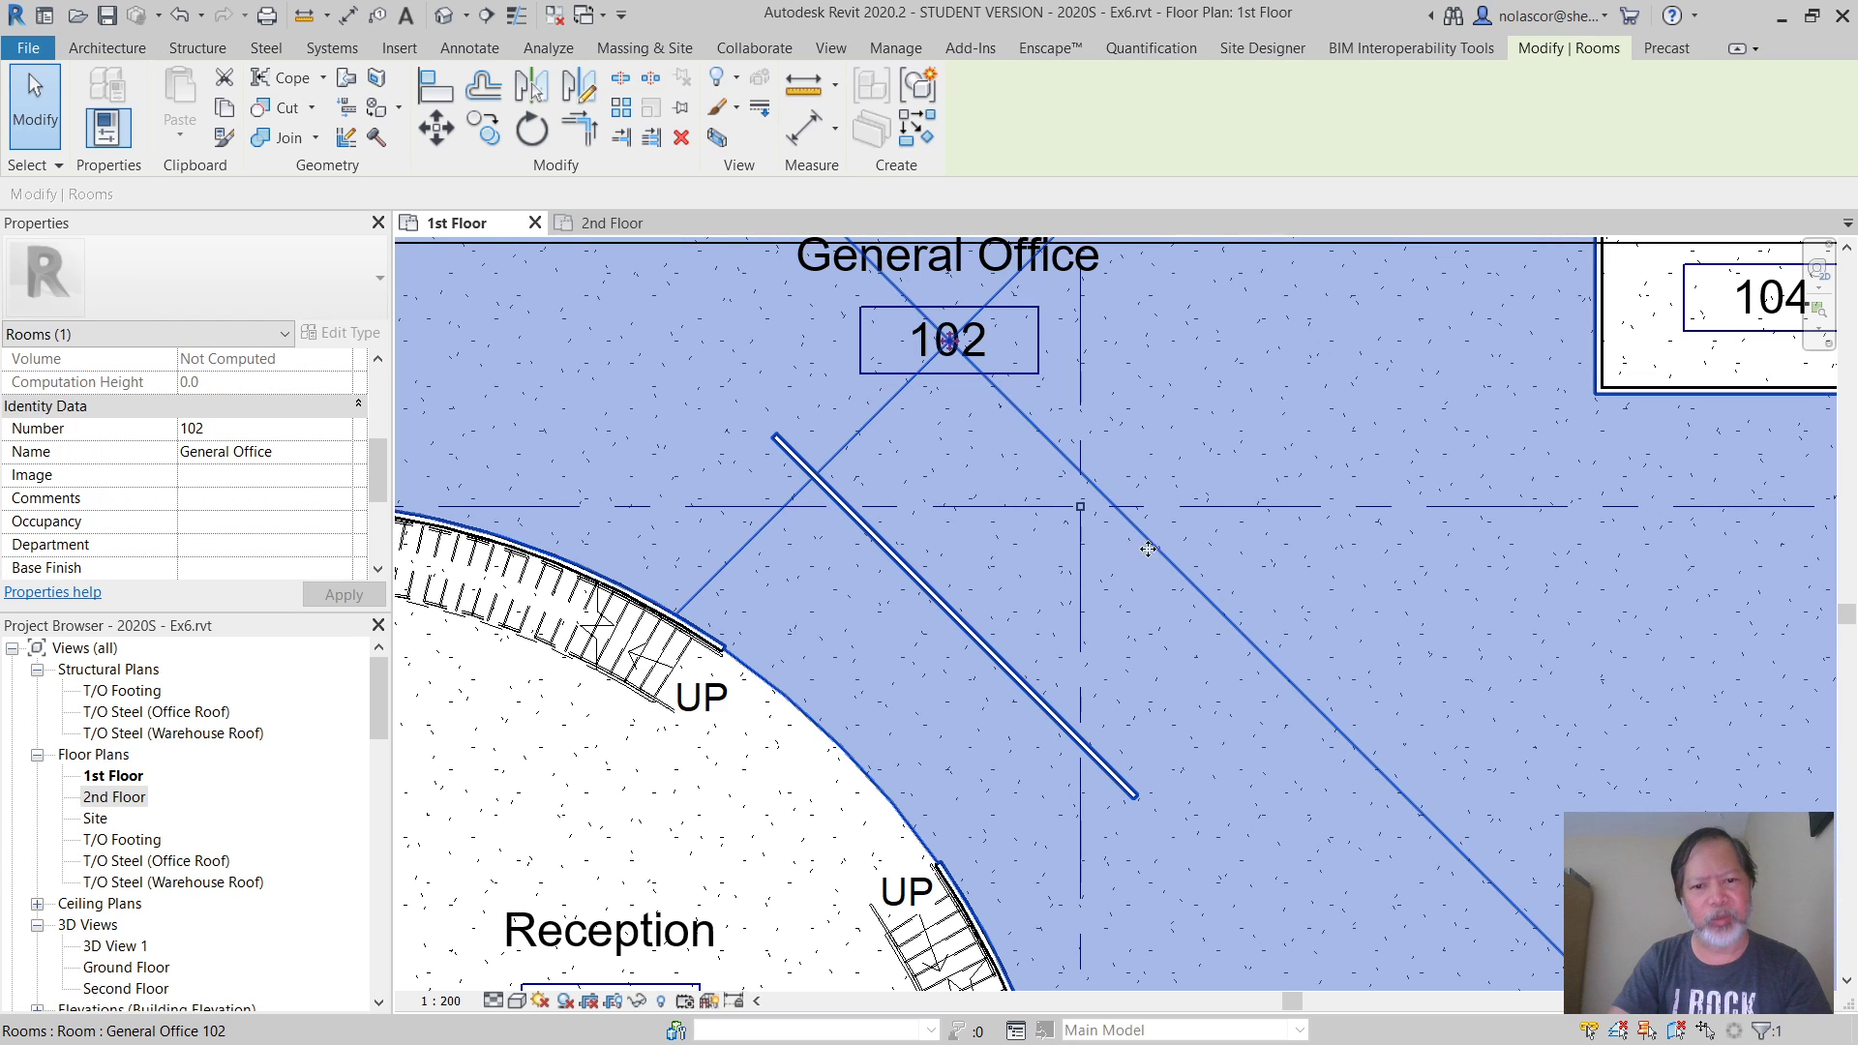
{"action": "middle_click_drag", "start_coordinate": [1198, 670], "coordinate": [1389, 647]}
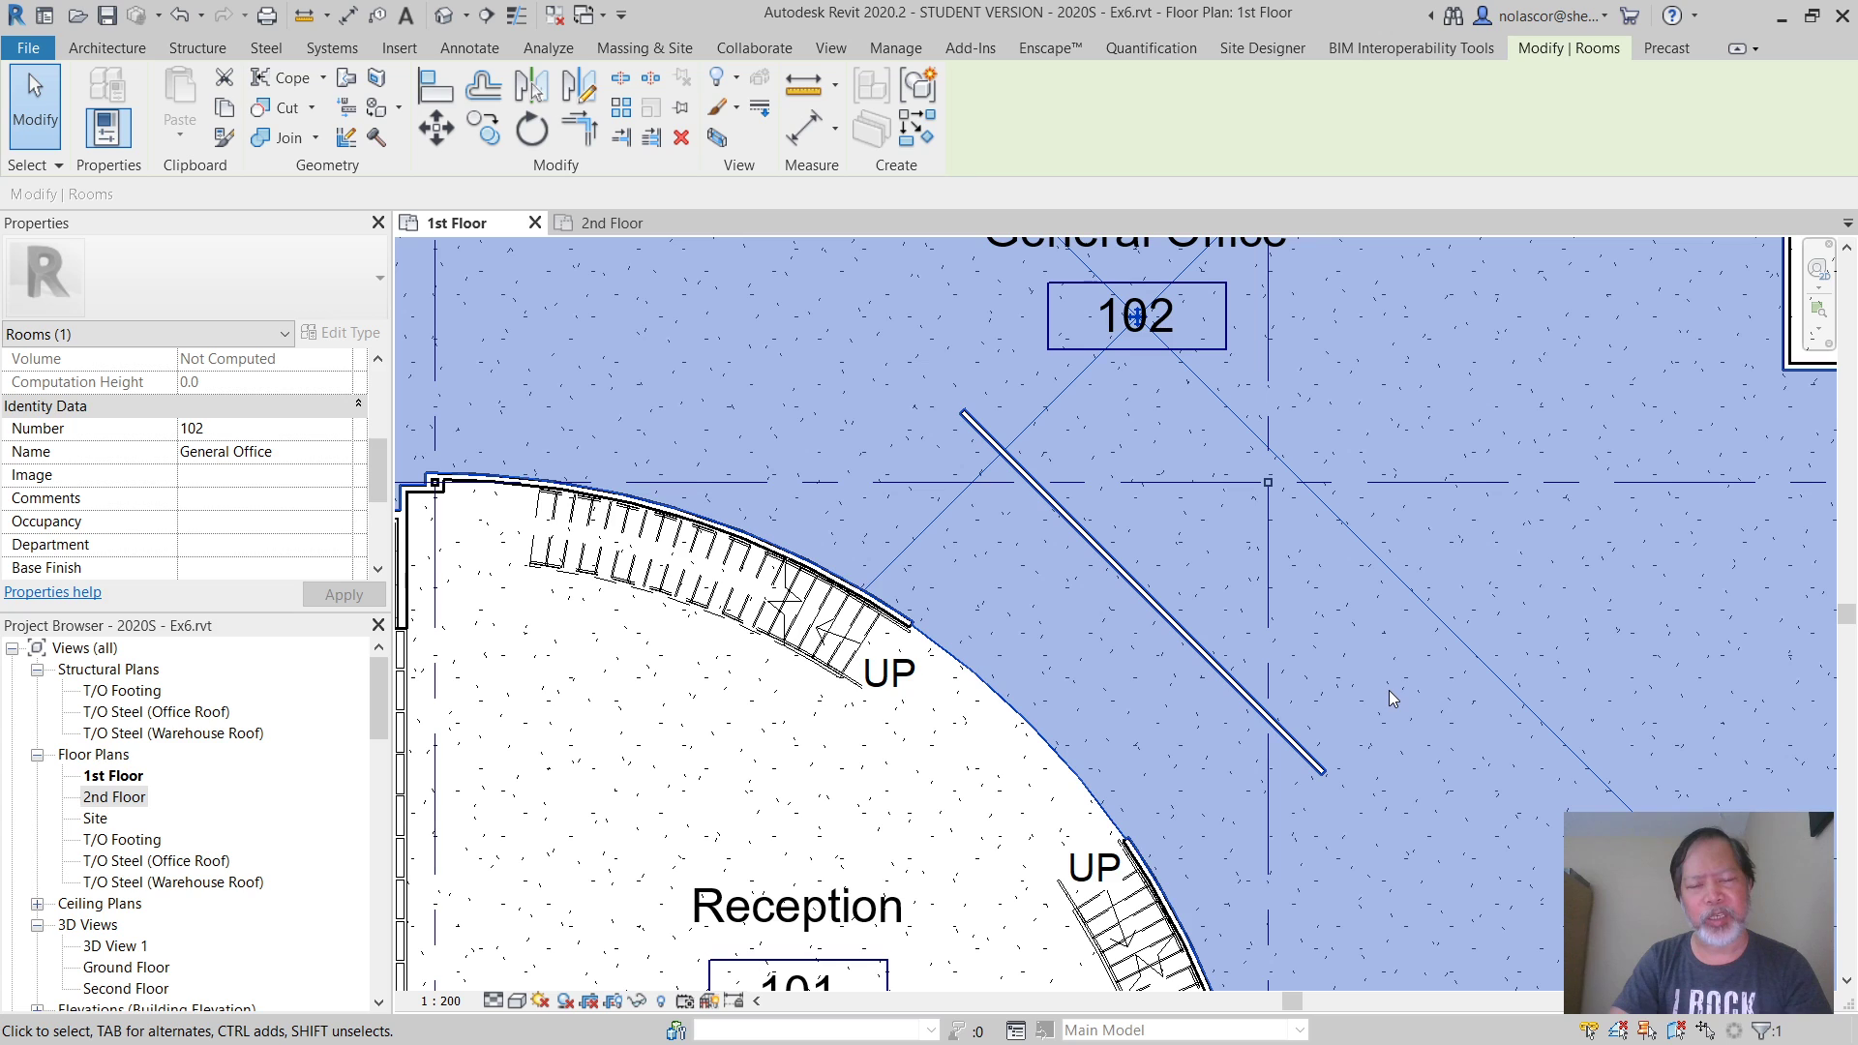
{"action": "scroll", "coordinate": [1113, 569], "scroll_direction": "up", "scroll_amount": 2}
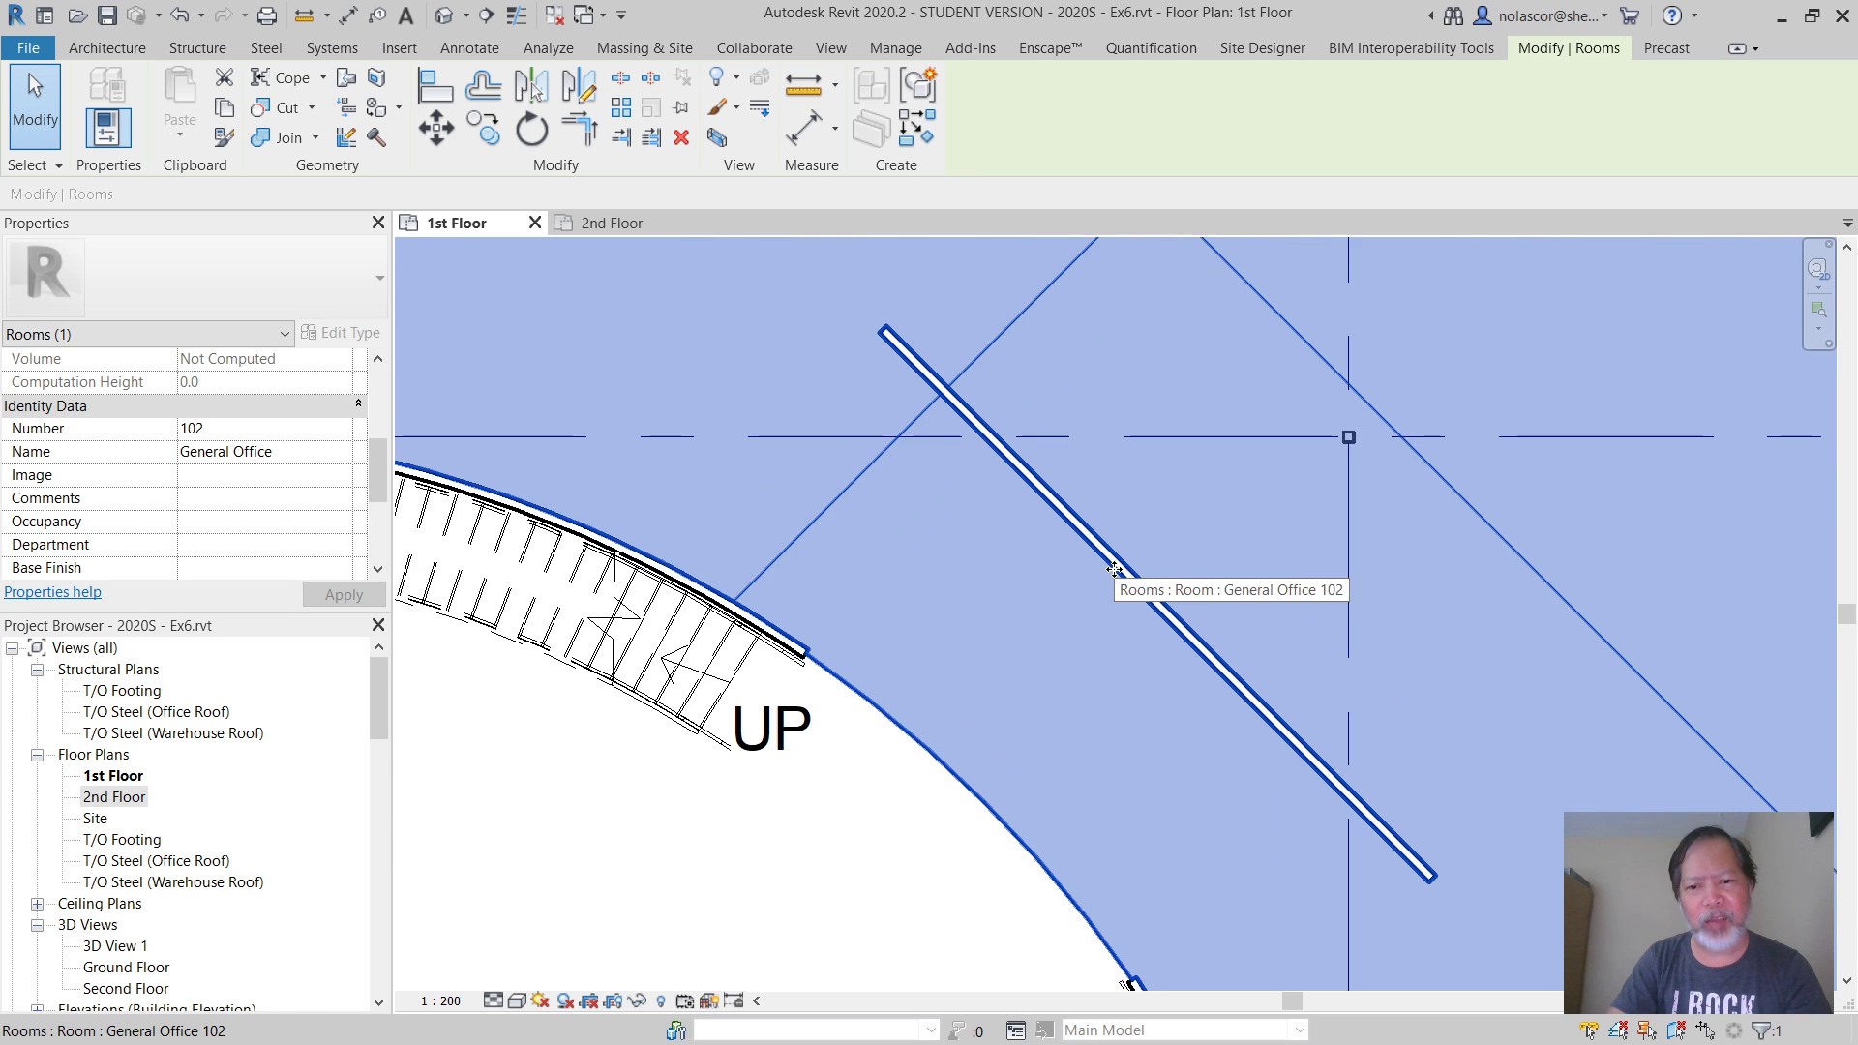
{"action": "scroll", "coordinate": [1113, 569], "scroll_direction": "up", "scroll_amount": 2}
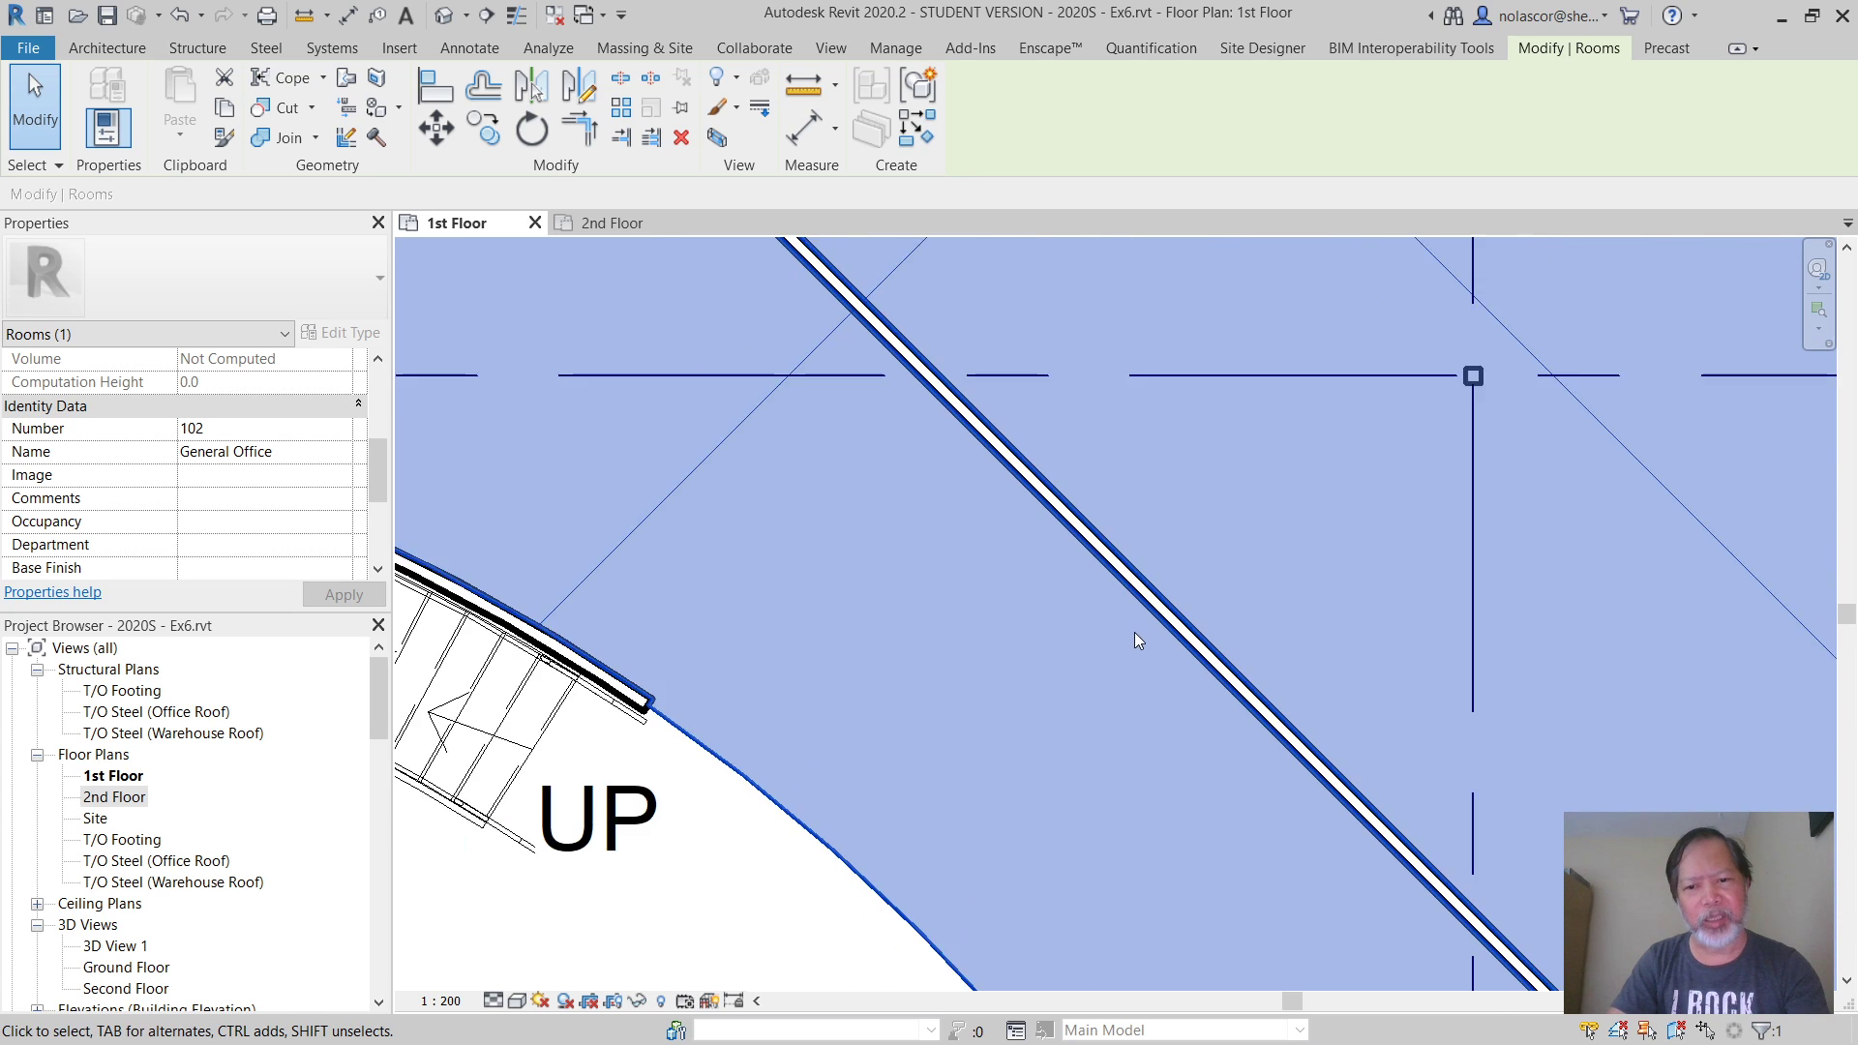
{"action": "scroll", "coordinate": [1134, 631], "scroll_direction": "down", "scroll_amount": 4}
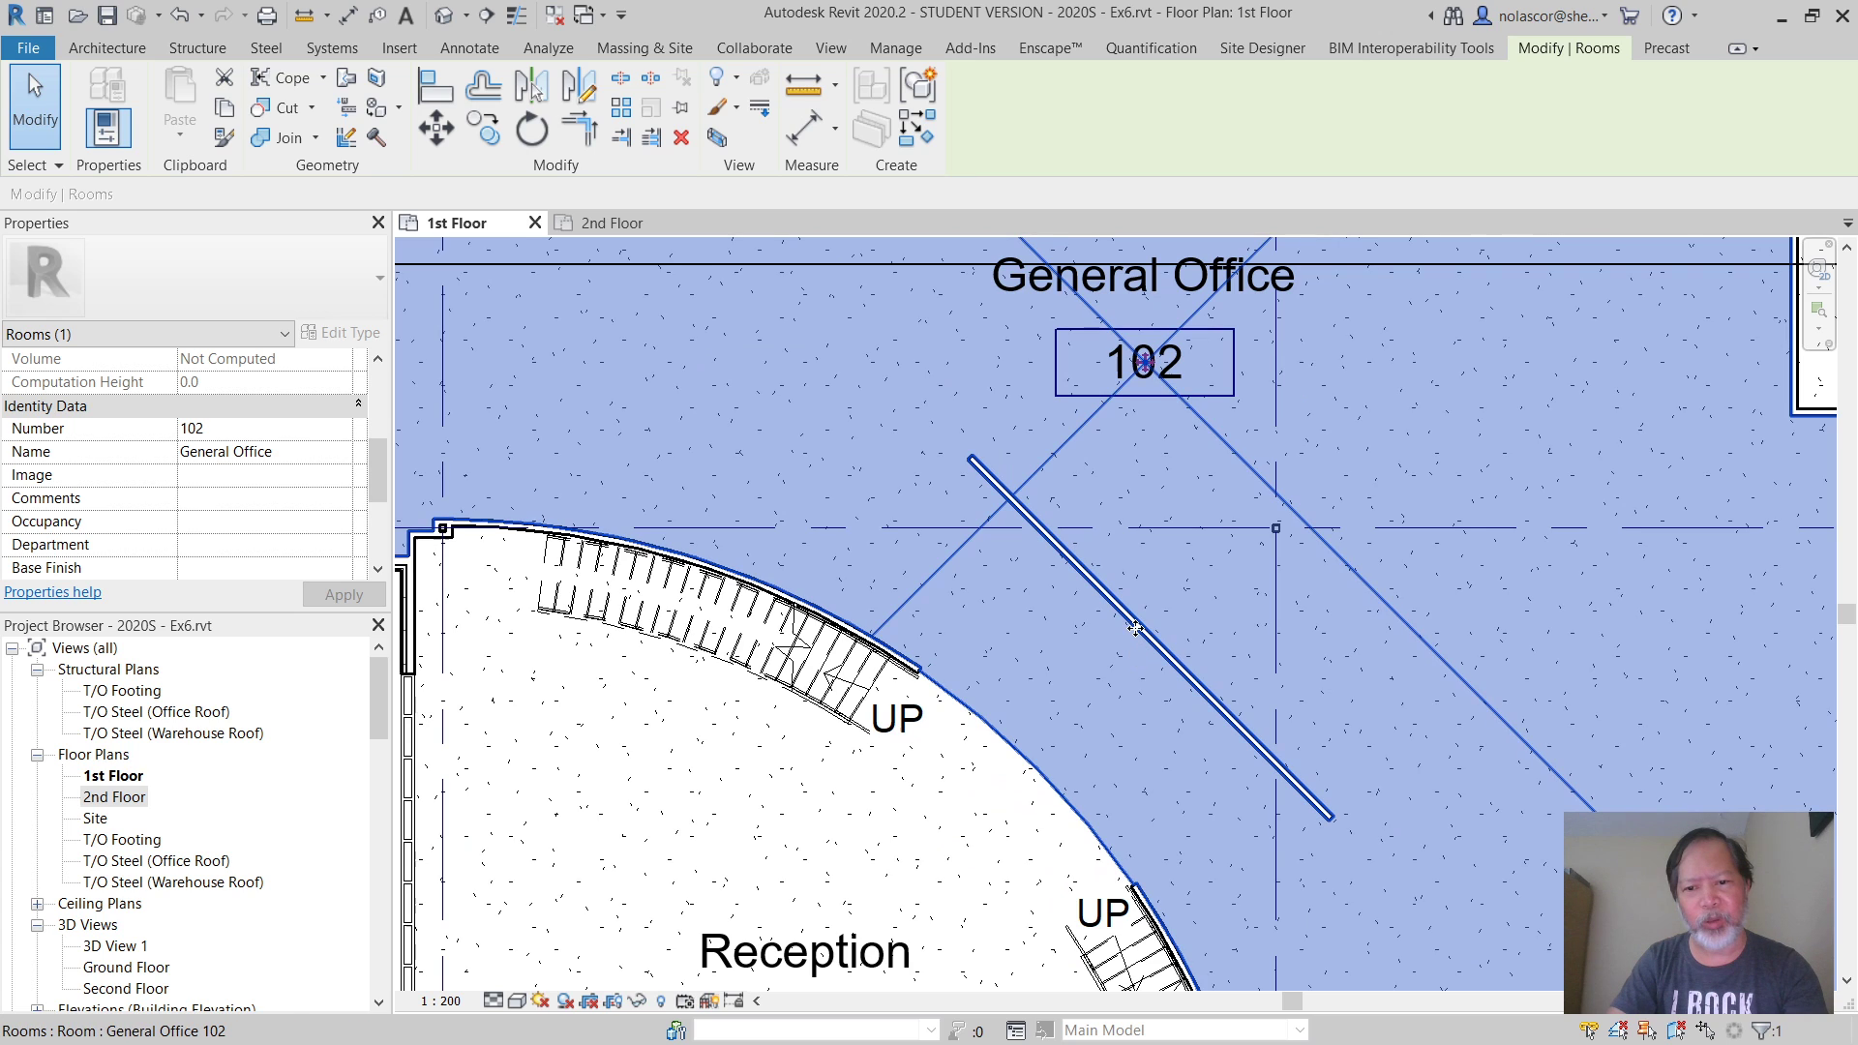
Select the diagonal wall and switch off its Room Bounding property
{"action": "key", "text": "Escape"}
{"action": "left_click", "coordinate": [1140, 633]}
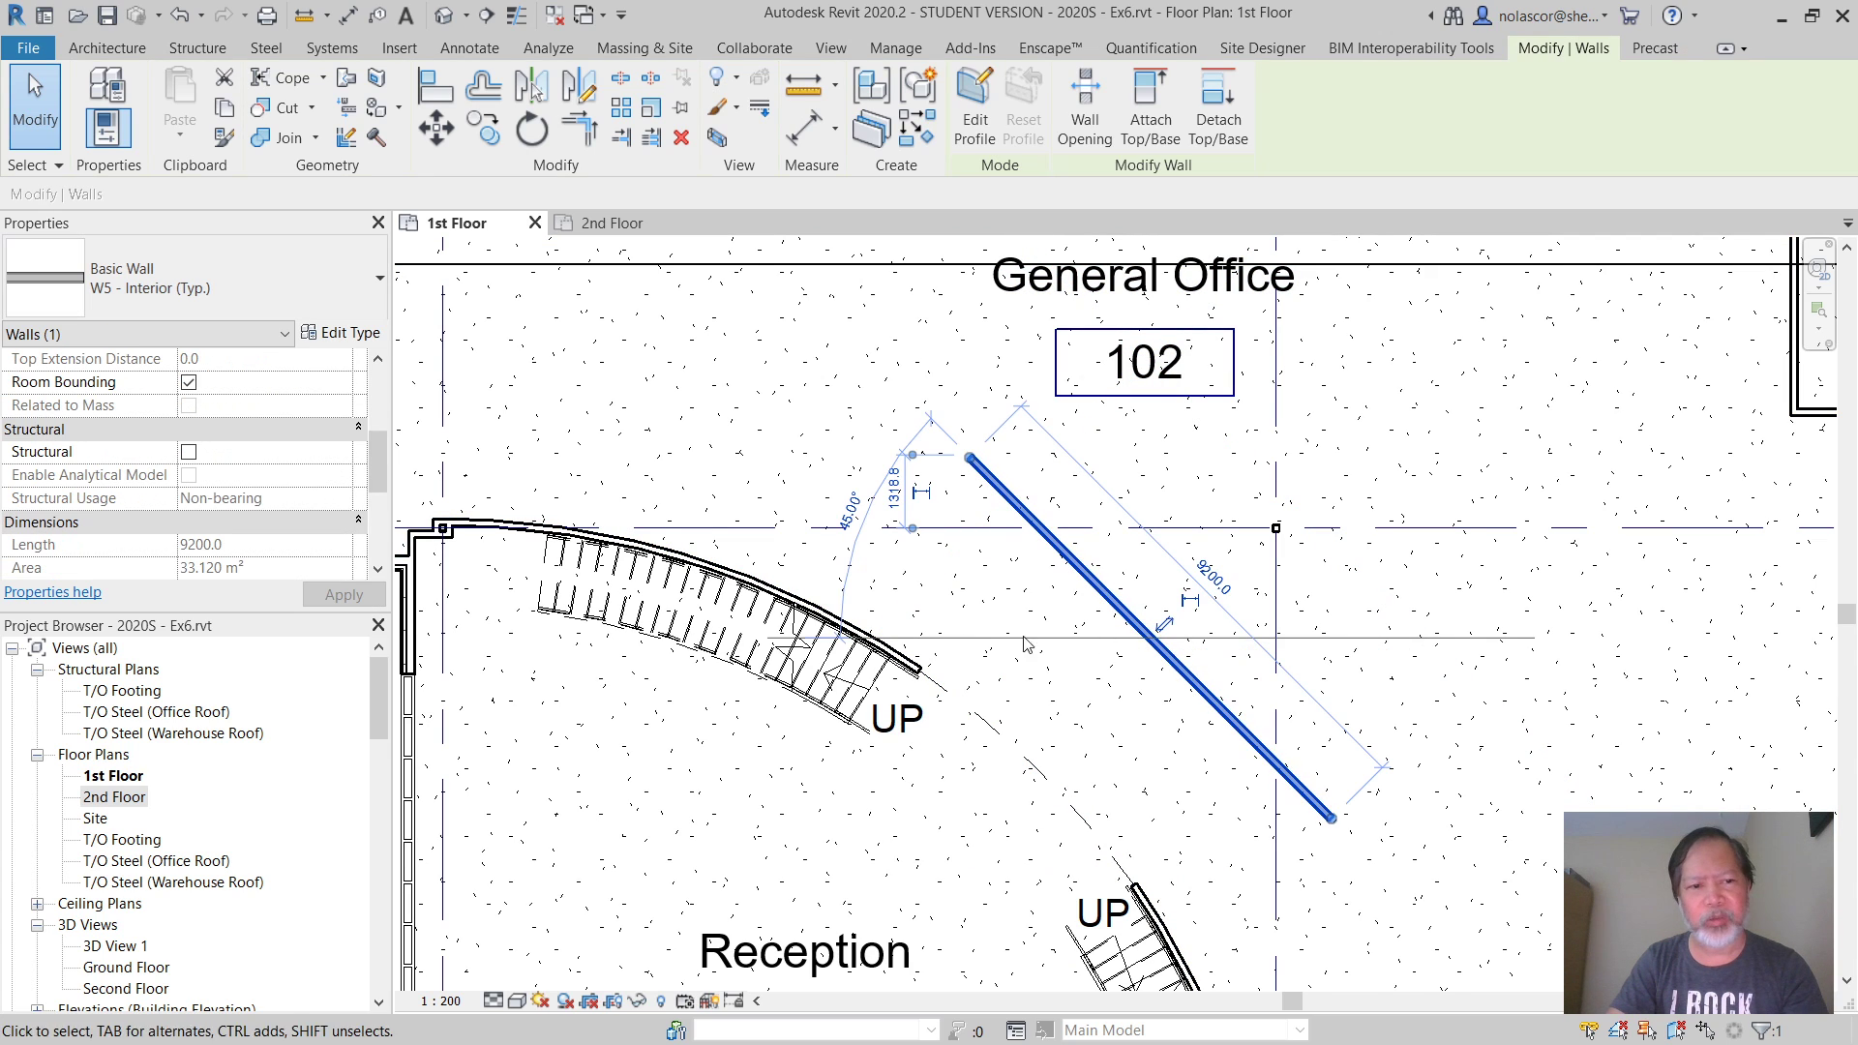
{"action": "left_click", "coordinate": [188, 385]}
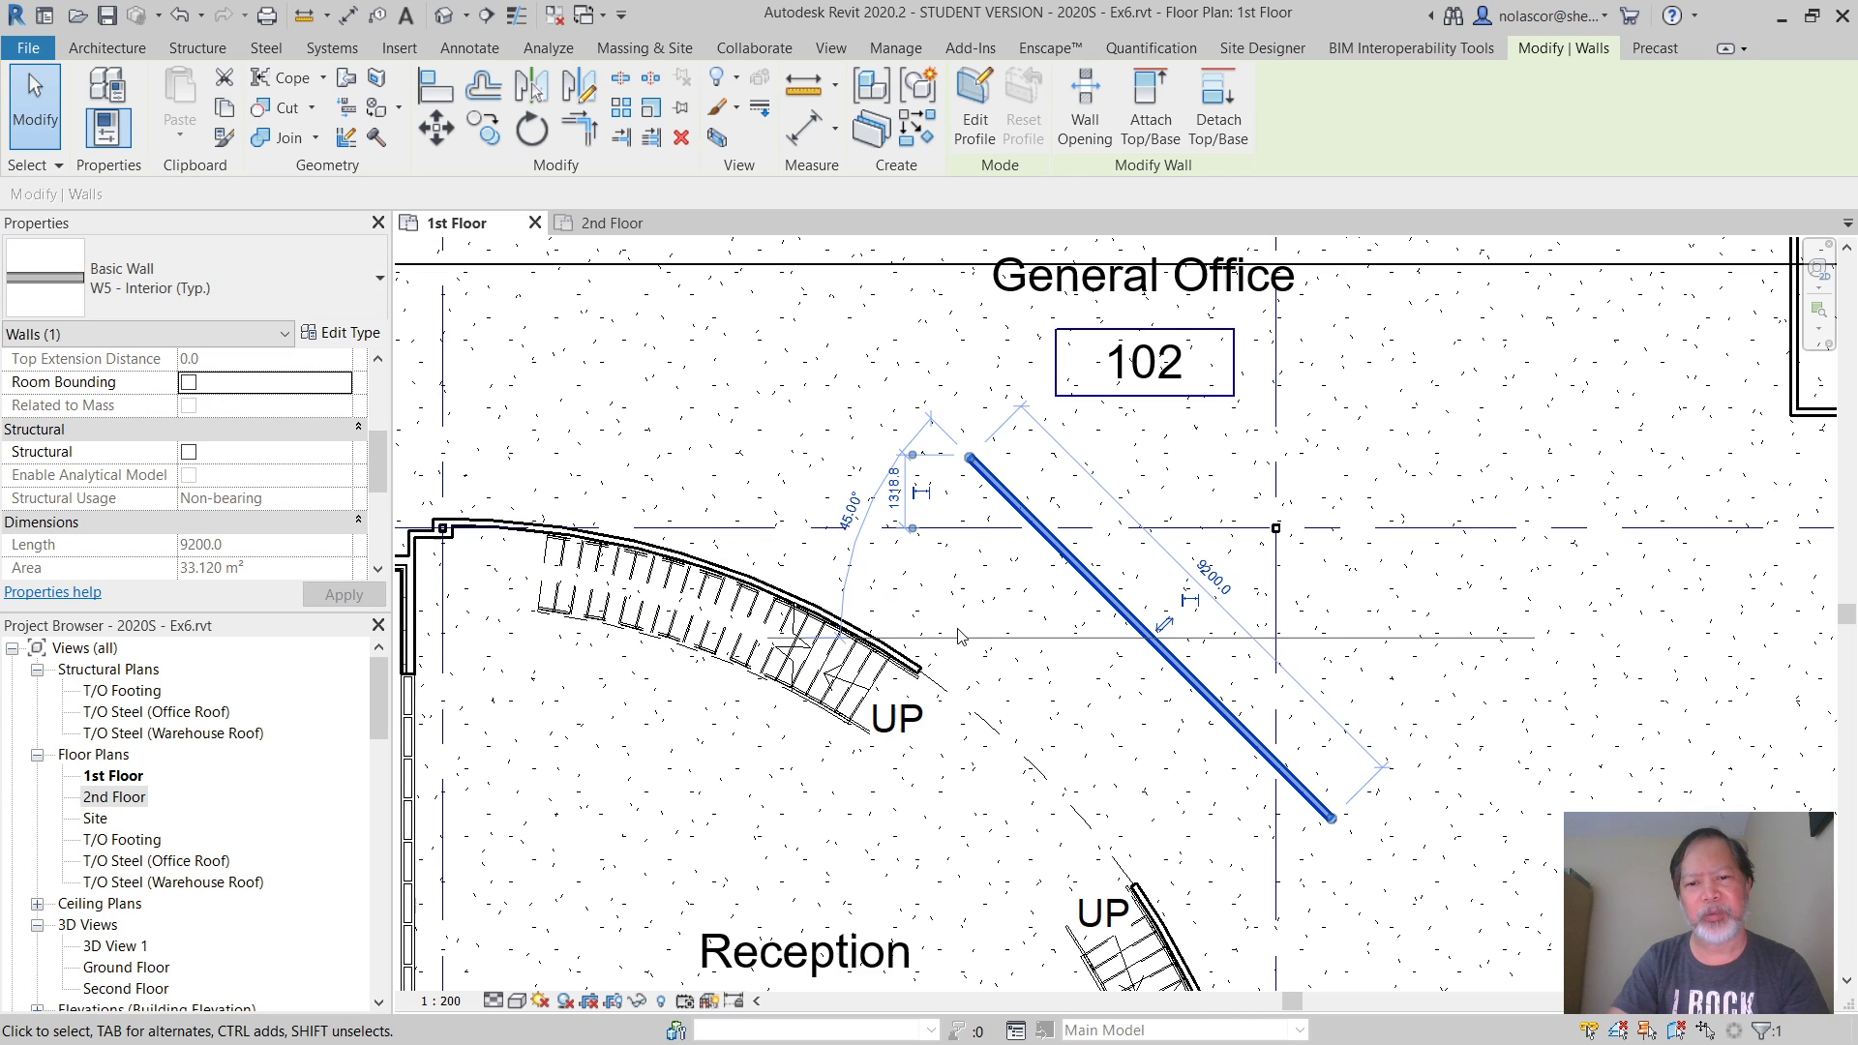
{"action": "scroll", "coordinate": [963, 639], "scroll_direction": "down", "scroll_amount": 3}
{"action": "middle_click_drag", "start_coordinate": [851, 514], "coordinate": [983, 519]}
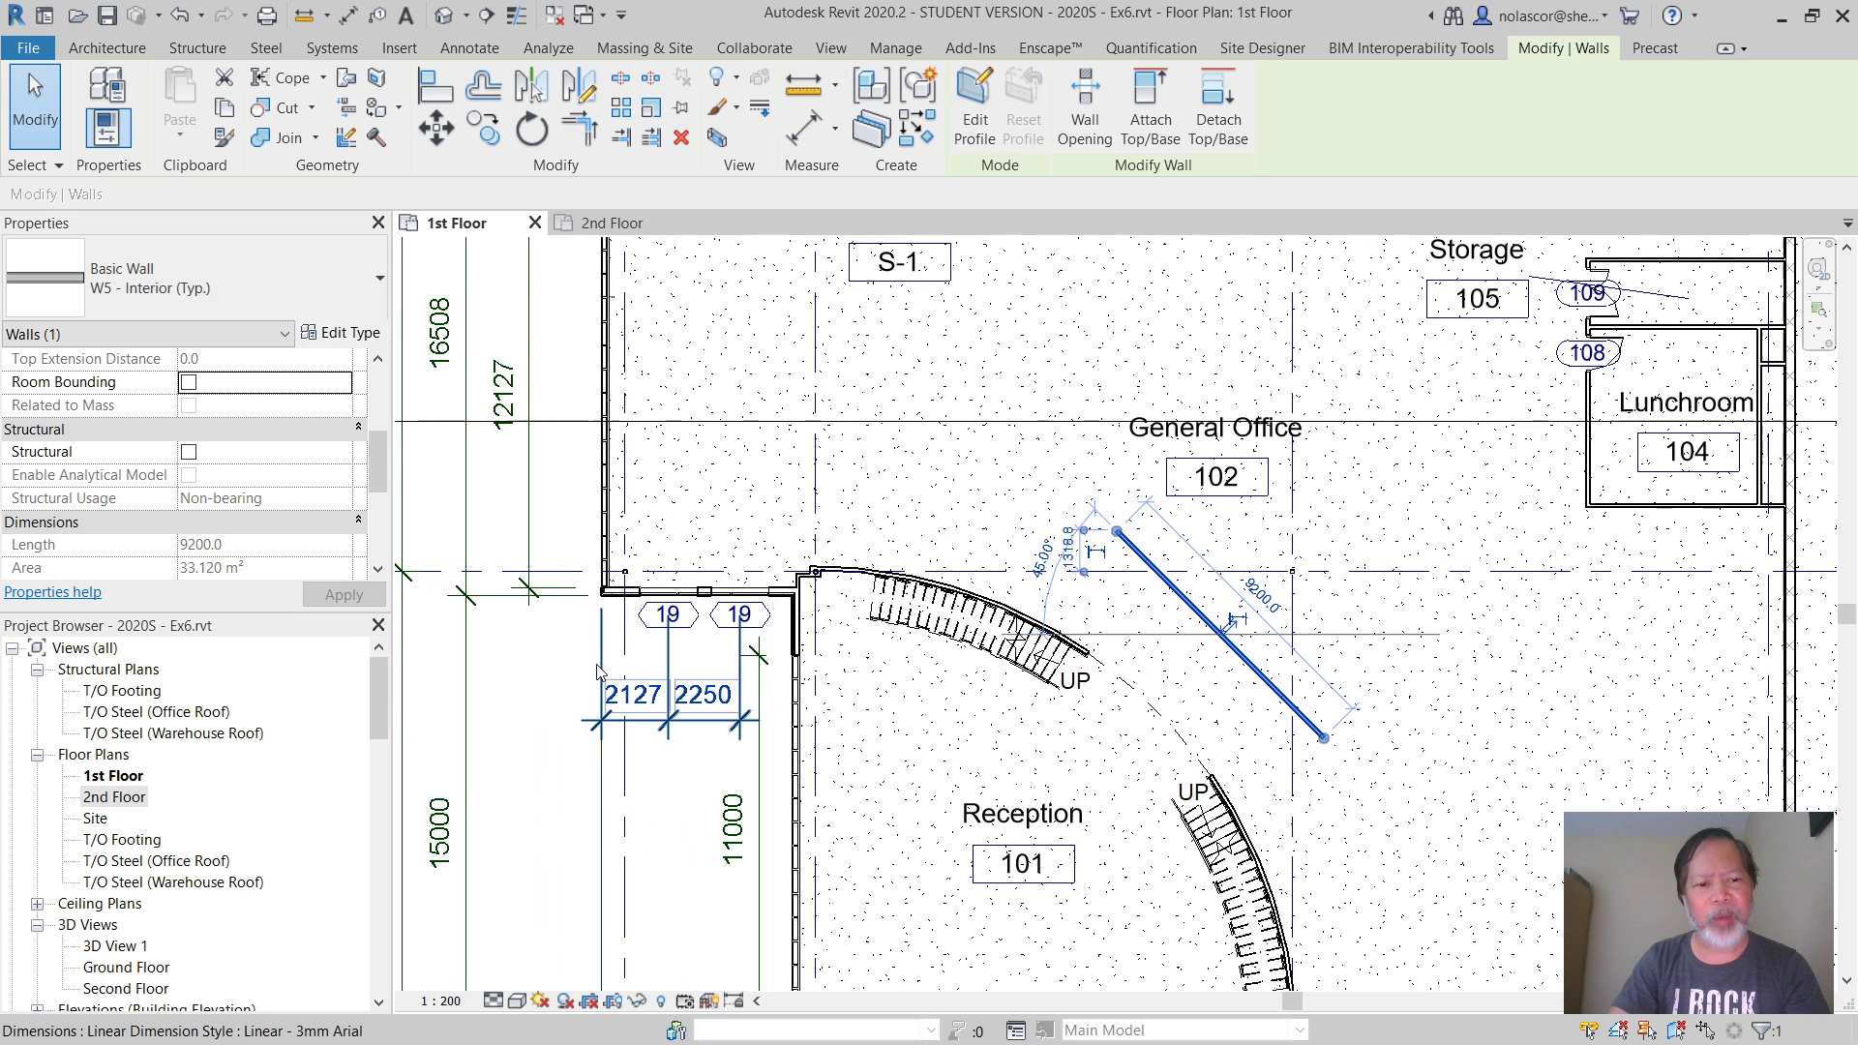
Switch to the 2nd Floor plan and pan to its lower part
{"action": "left_click", "coordinate": [608, 230]}
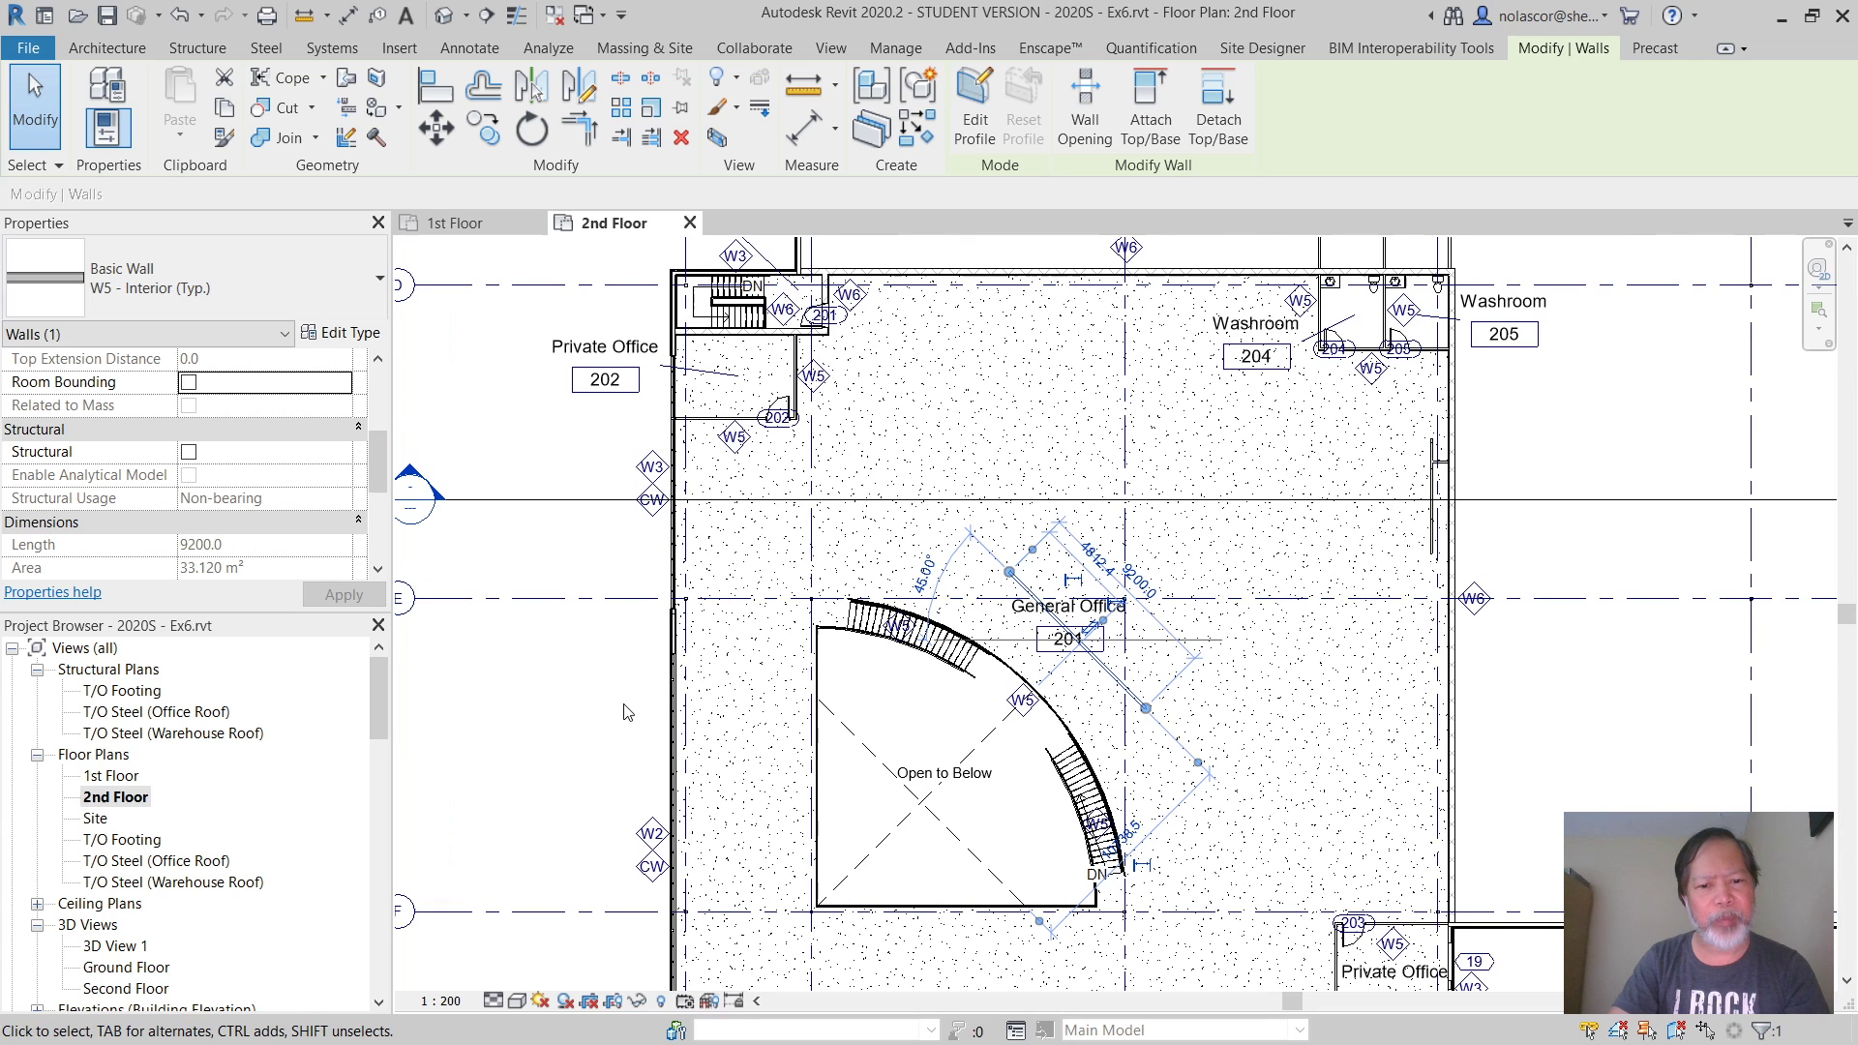
{"action": "middle_click_drag", "start_coordinate": [627, 712], "coordinate": [709, 487]}
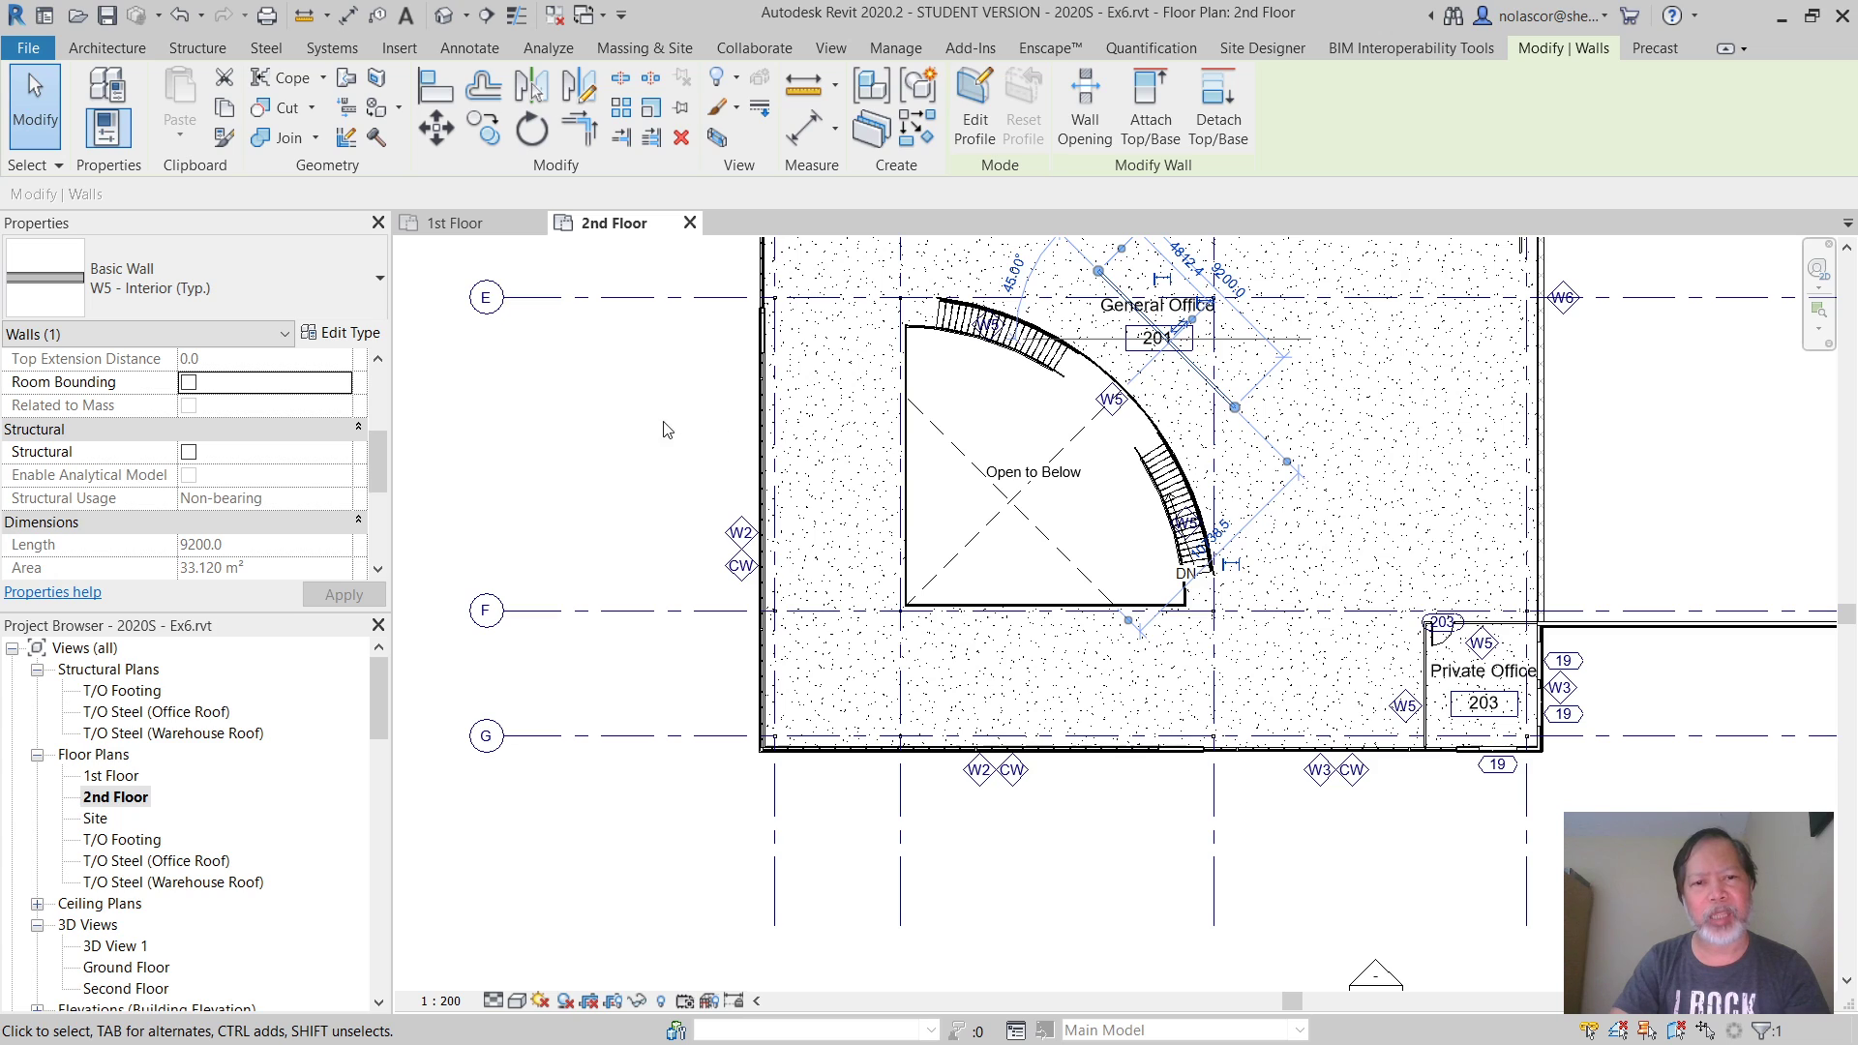
{"action": "left_click", "coordinate": [113, 49]}
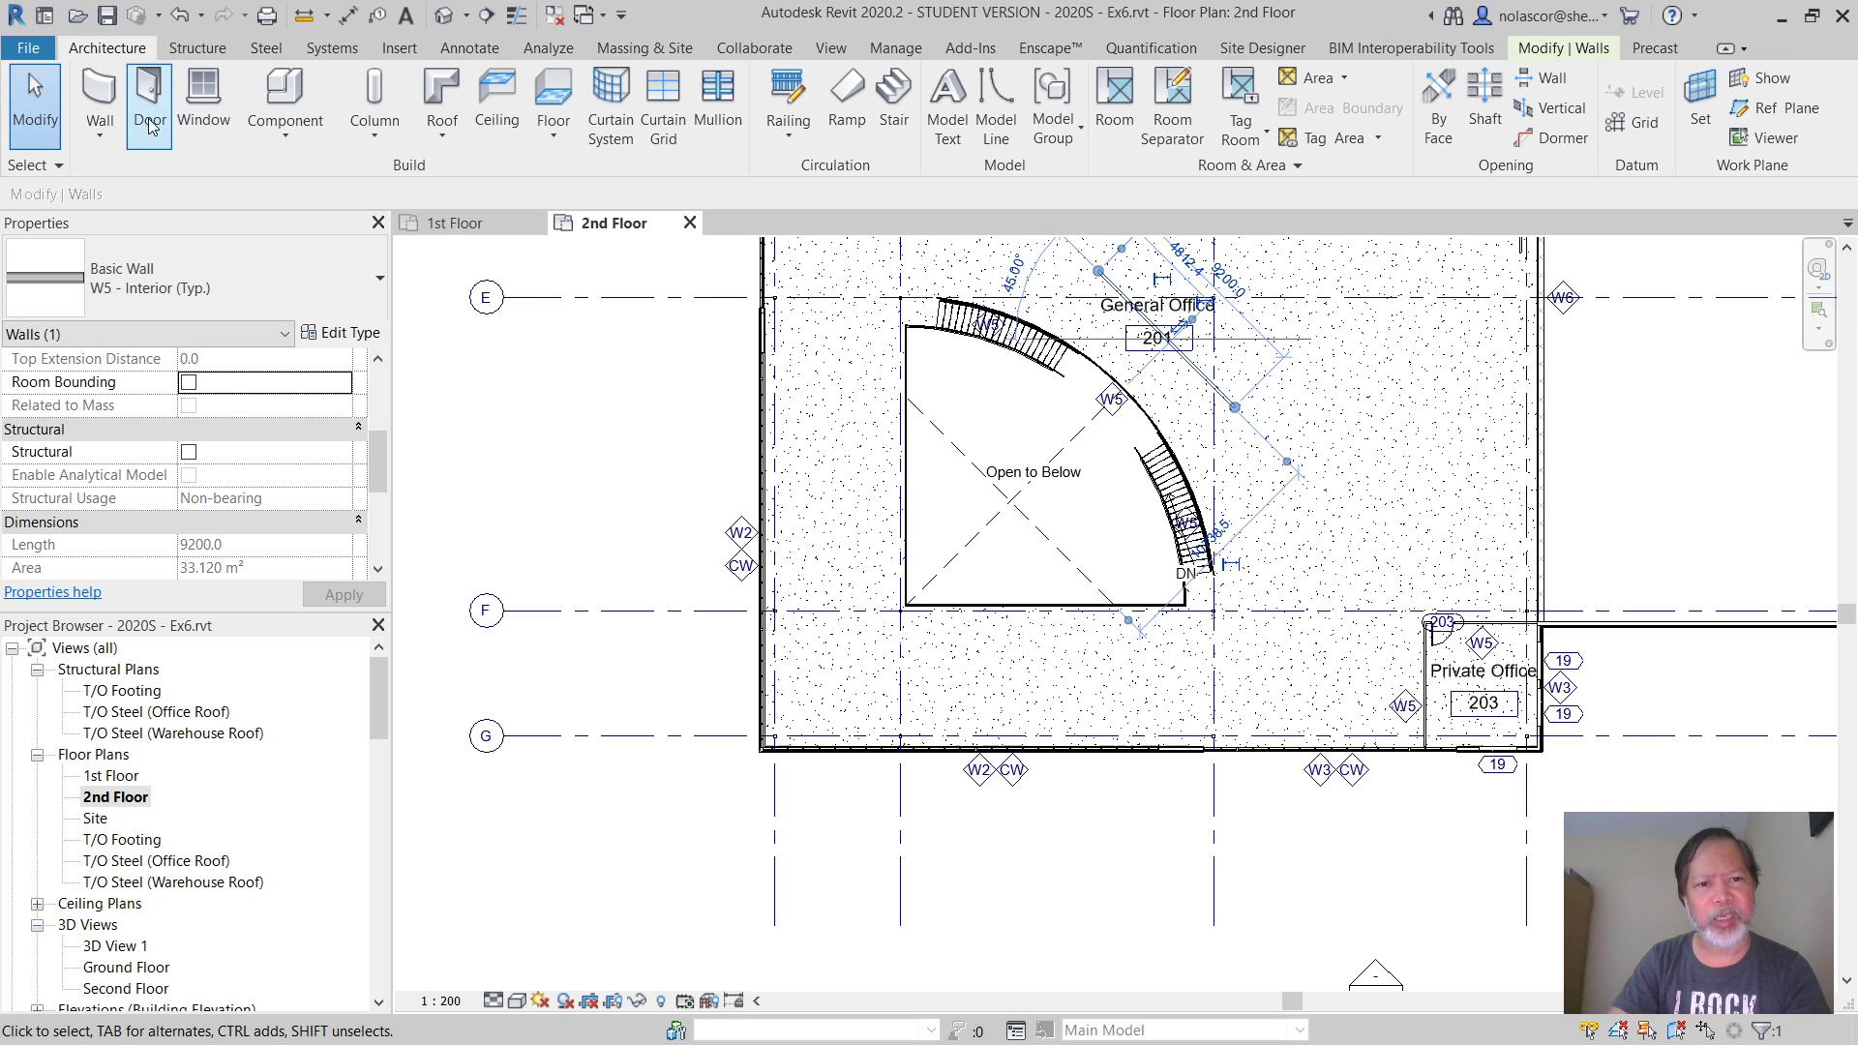
Sketch a rectangular 900mm Pipe railing path around the patio outside the curtain wall and finish it
{"action": "left_click", "coordinate": [779, 89]}
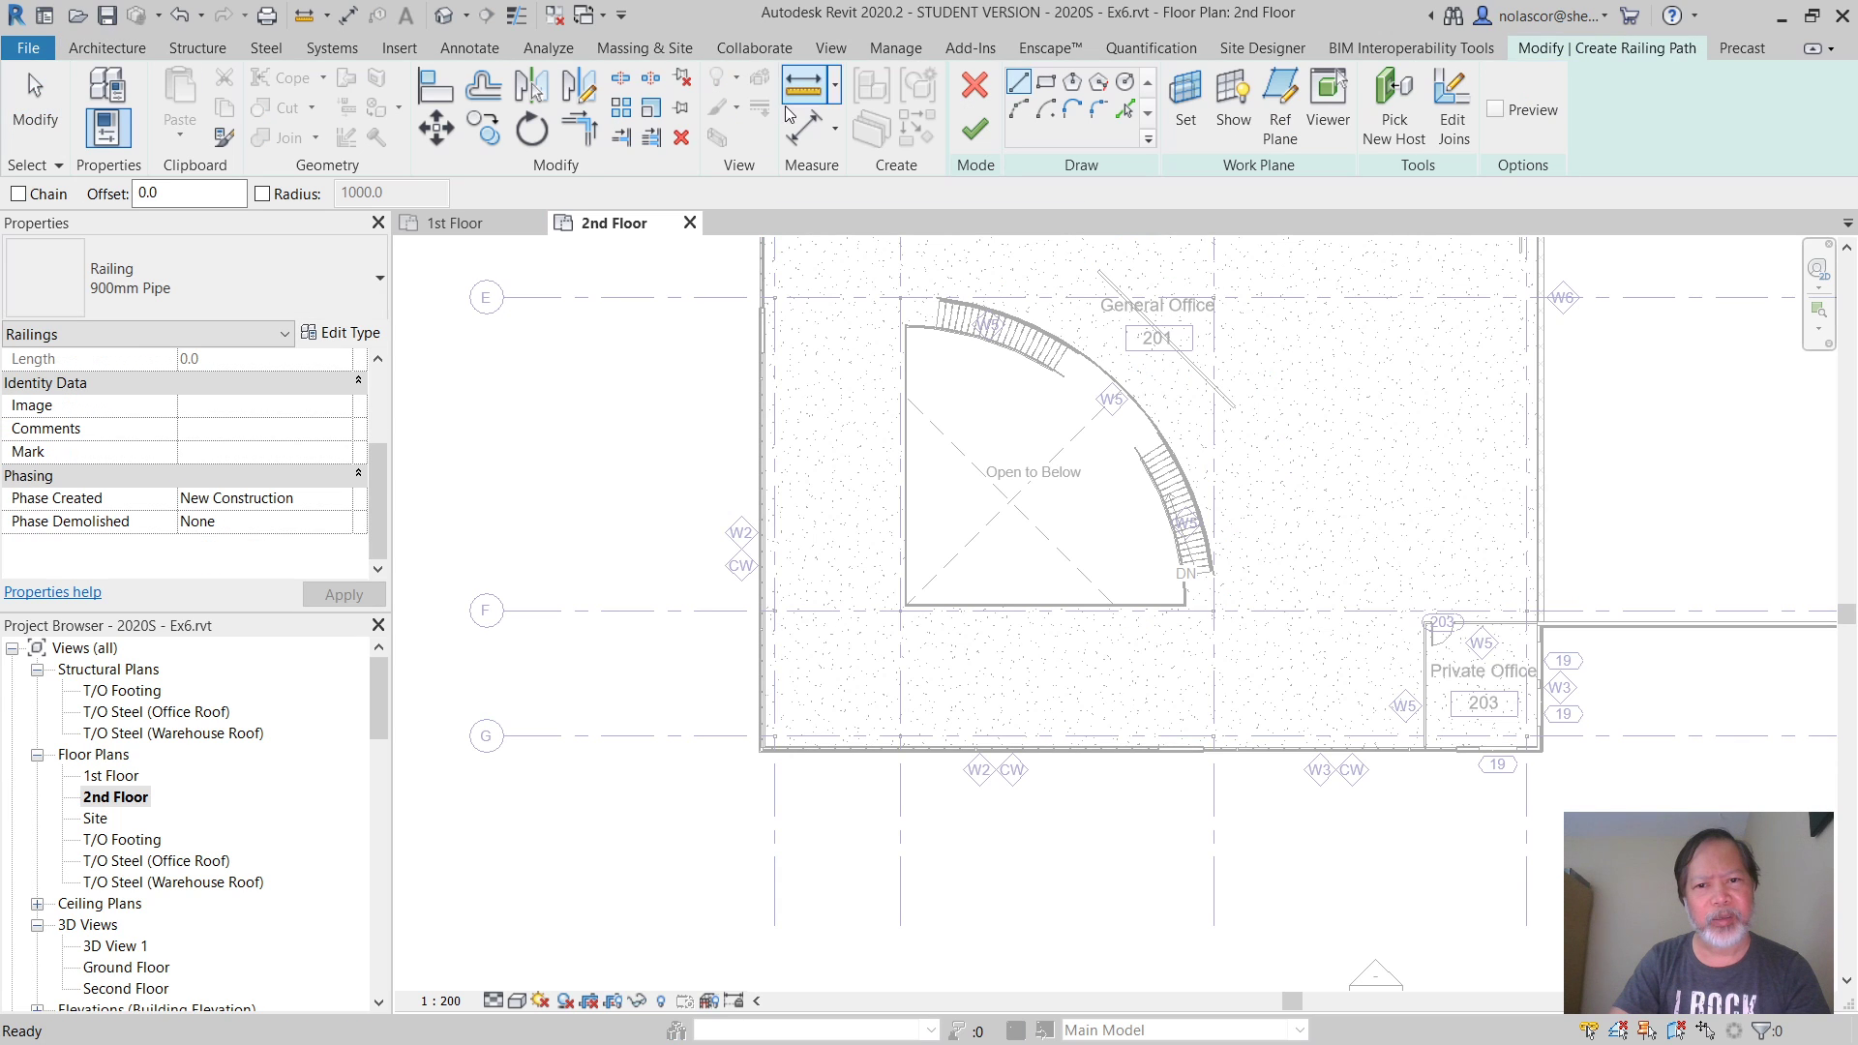
{"action": "scroll", "coordinate": [731, 399], "scroll_direction": "up", "scroll_amount": 3}
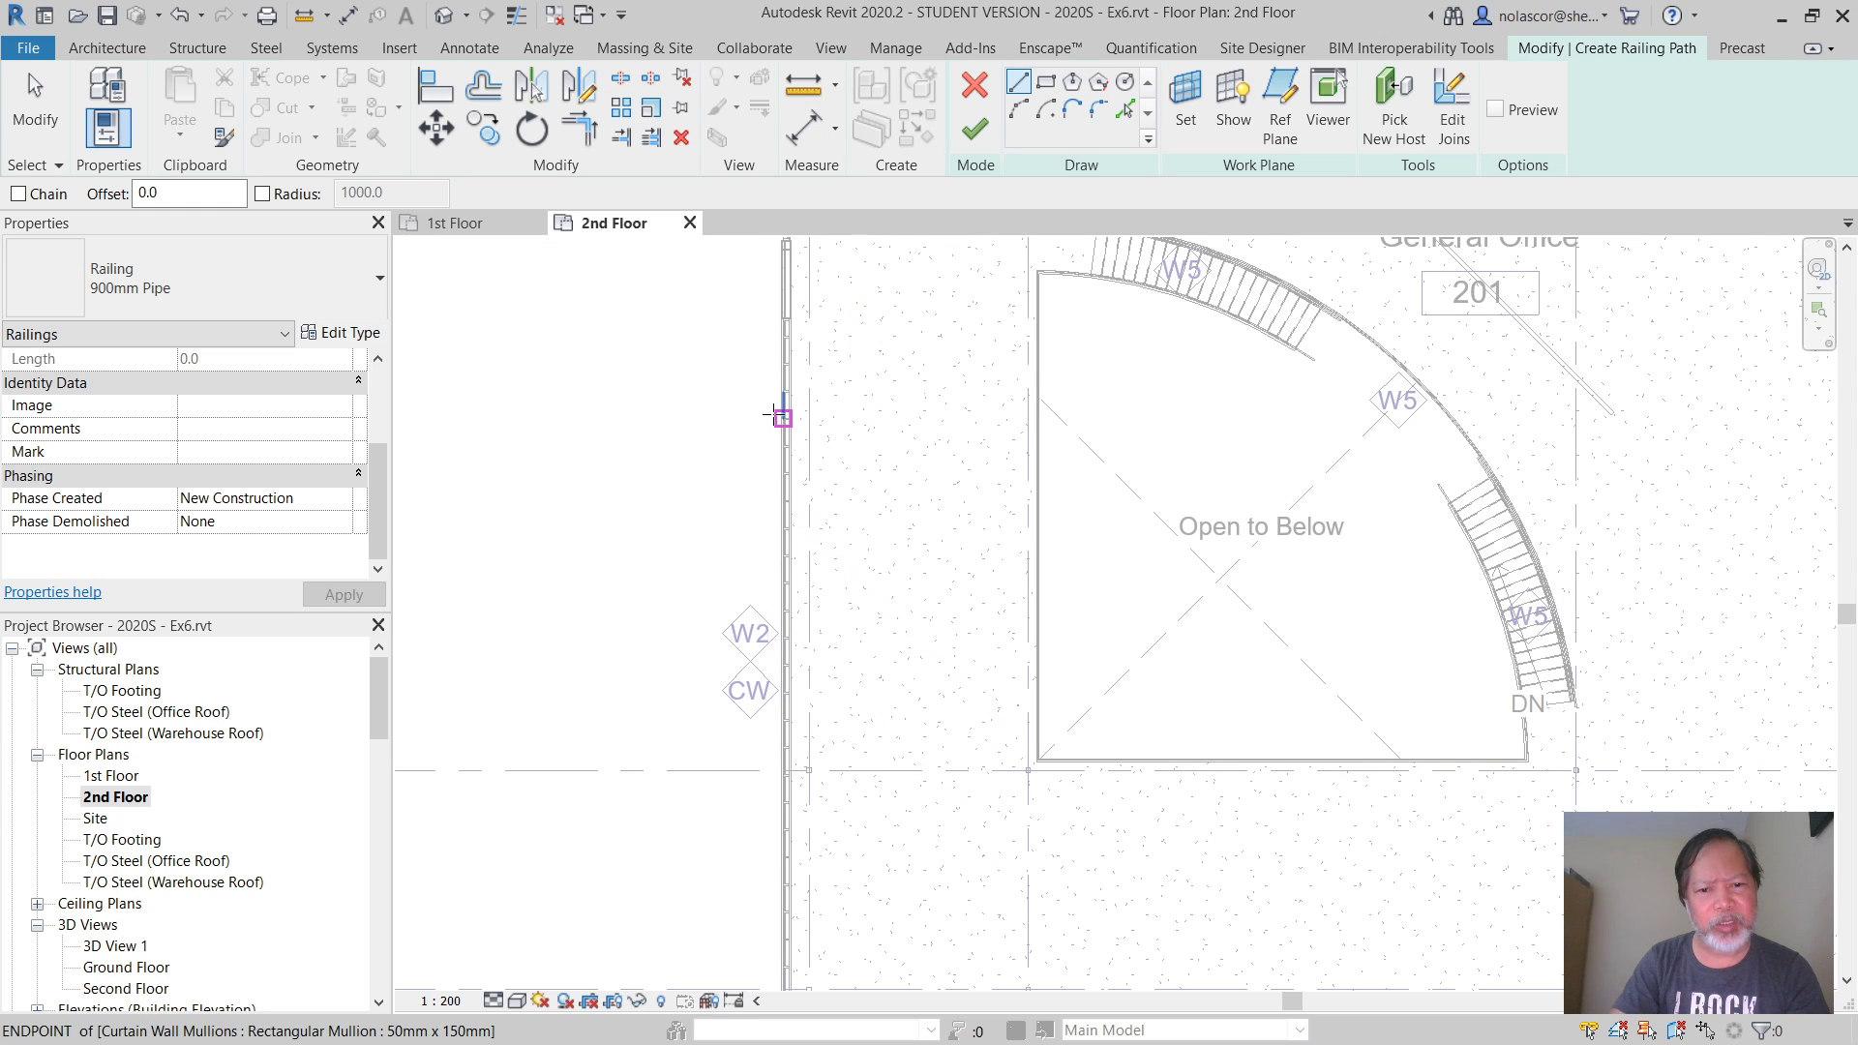
{"action": "left_click", "coordinate": [782, 416]}
{"action": "left_click", "coordinate": [659, 418]}
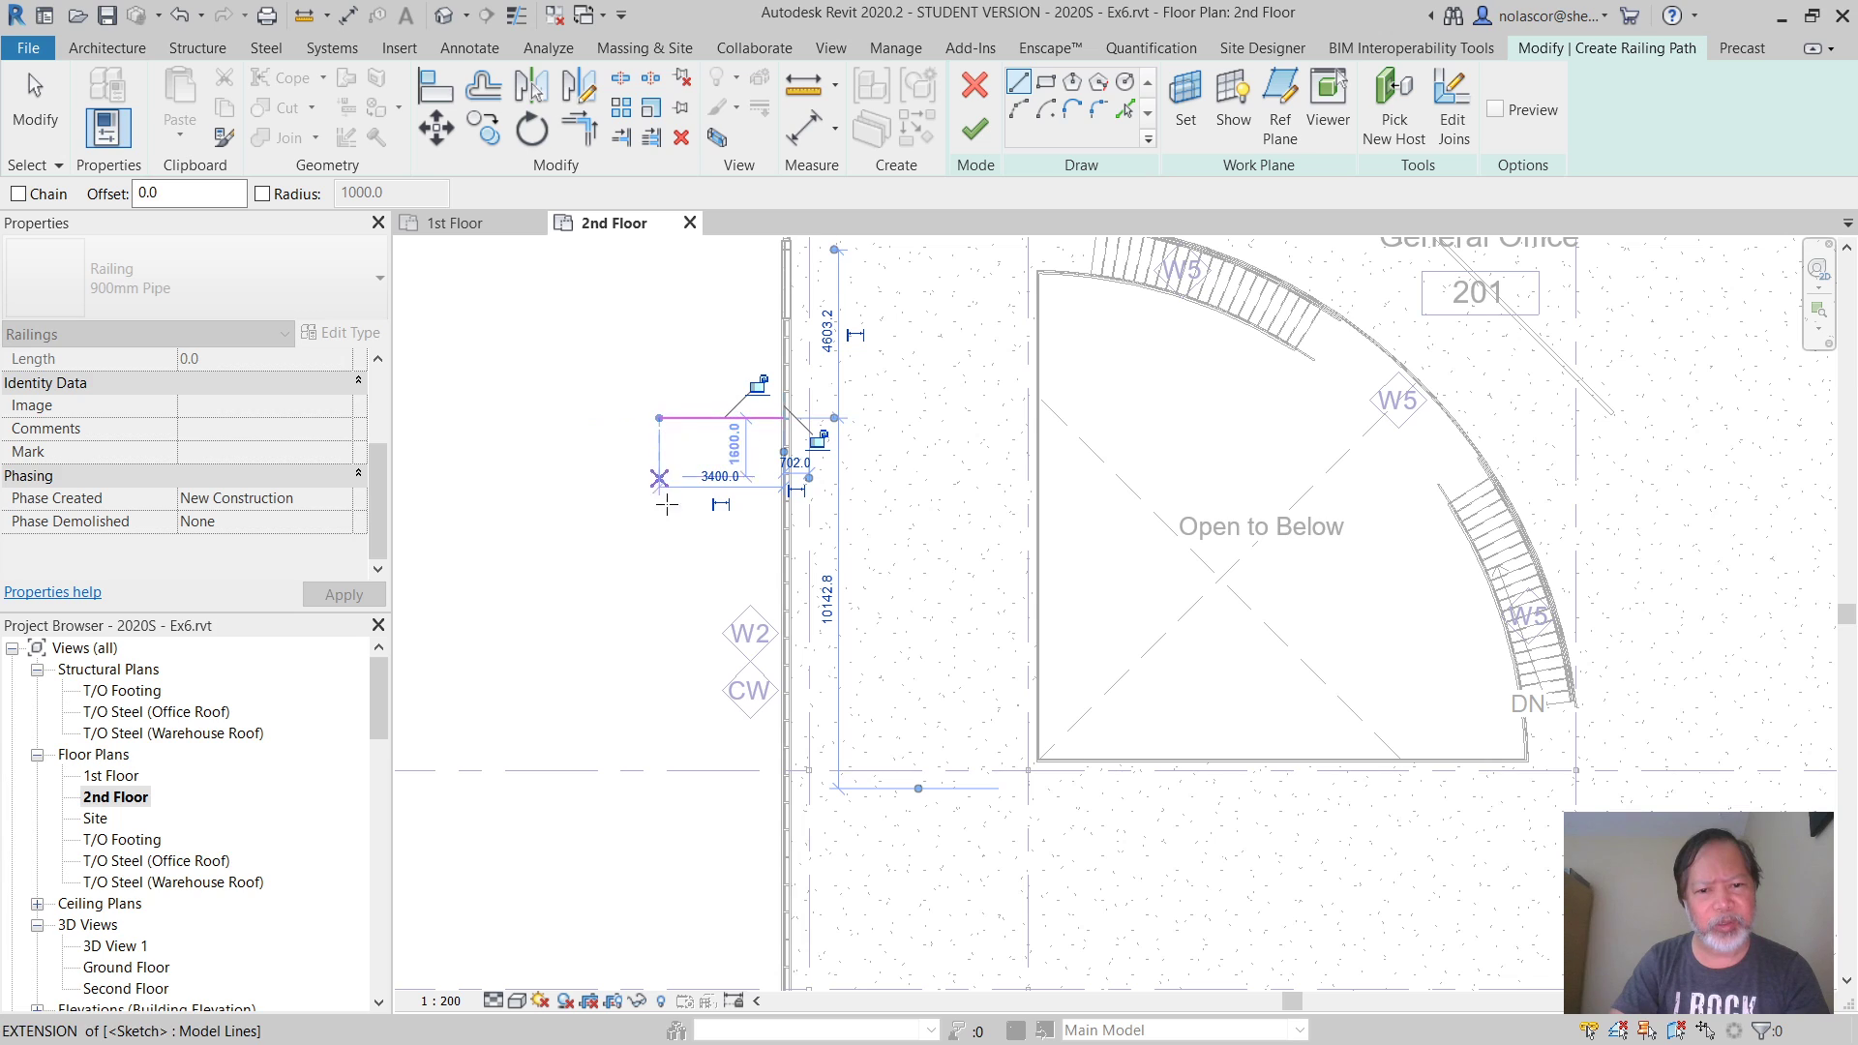
{"action": "left_click", "coordinate": [657, 560]}
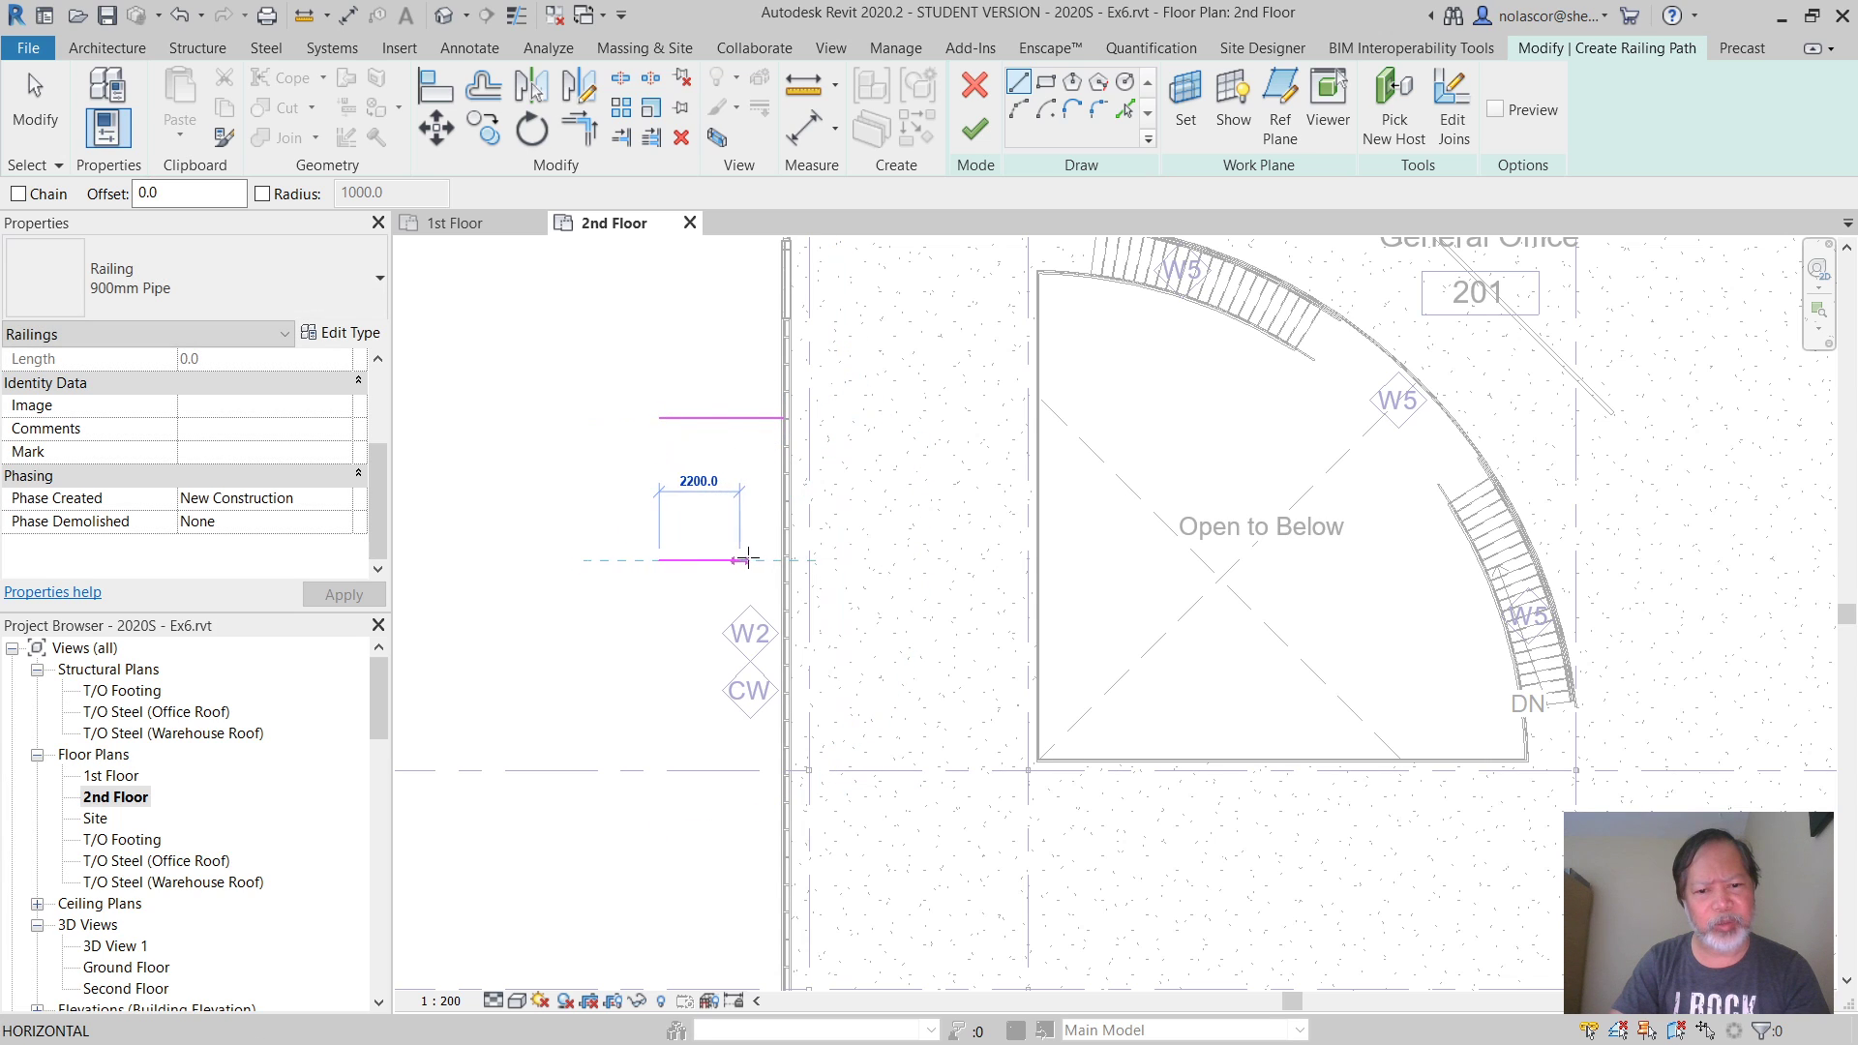
{"action": "left_click", "coordinate": [782, 560]}
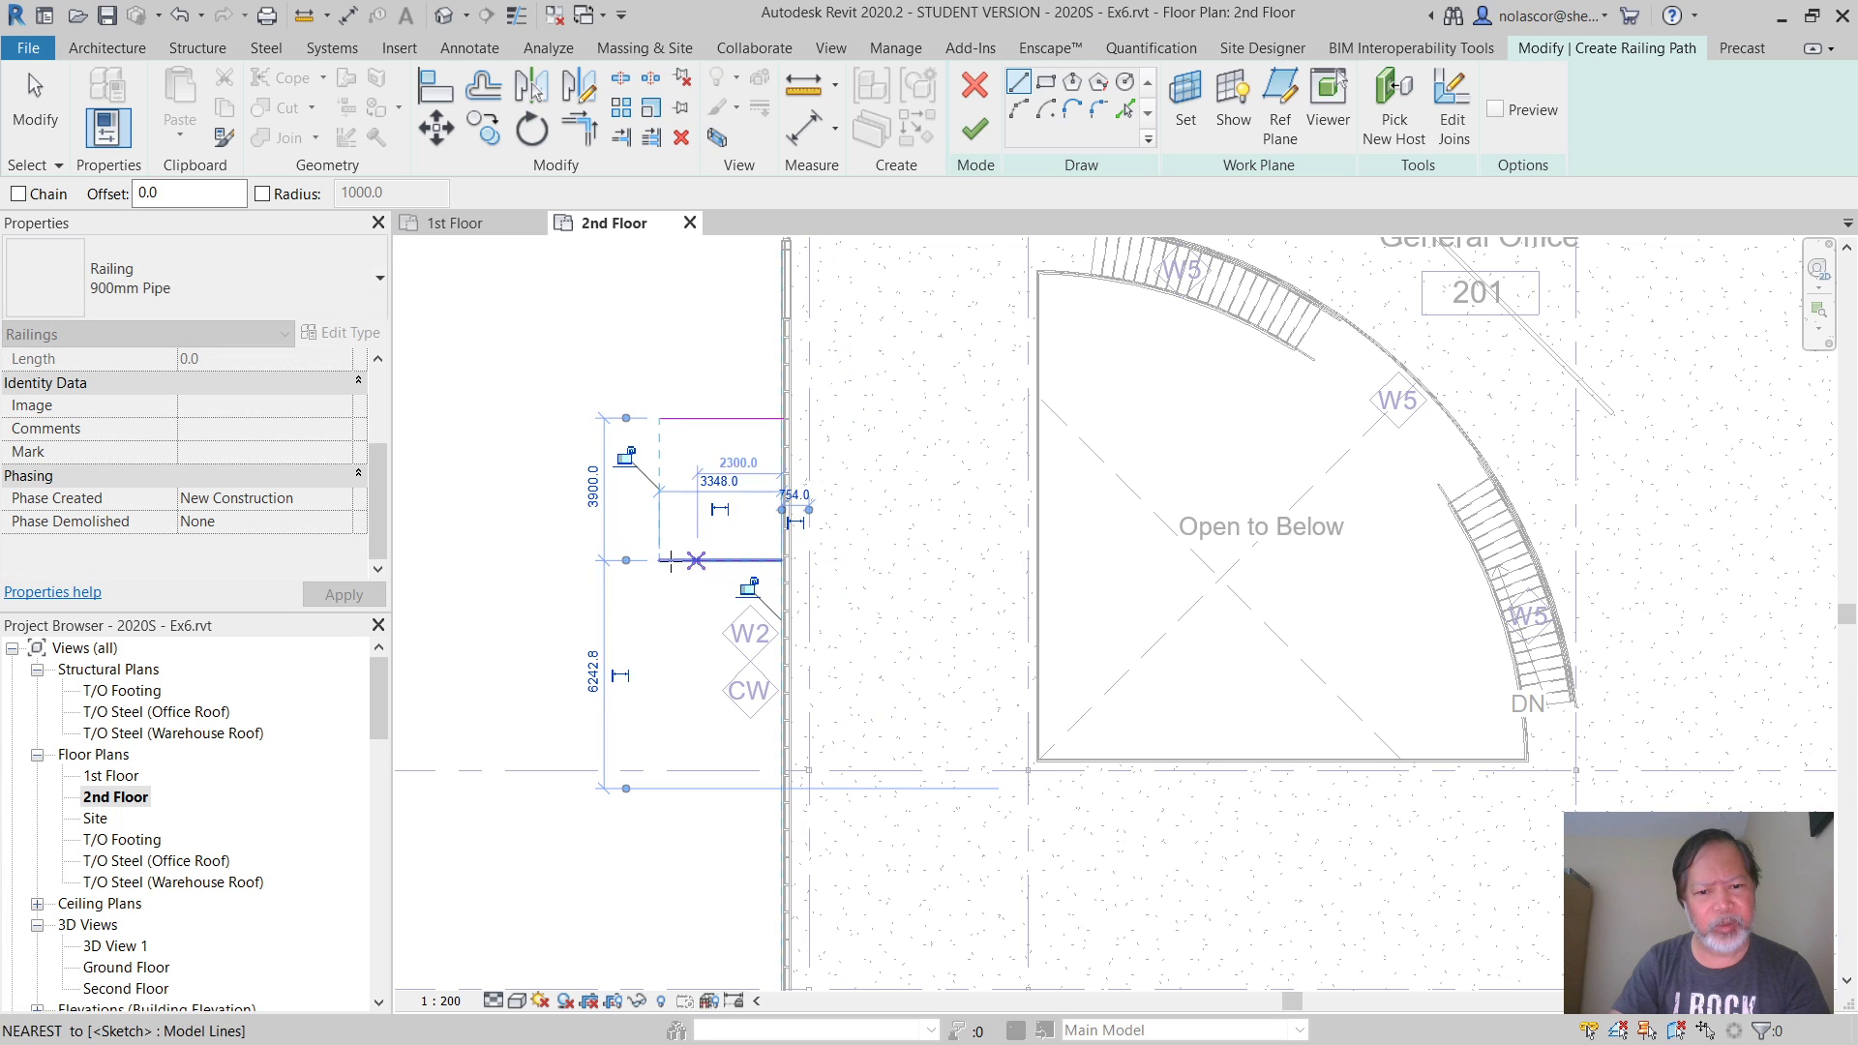
{"action": "left_click", "coordinate": [660, 560]}
{"action": "left_click", "coordinate": [659, 419]}
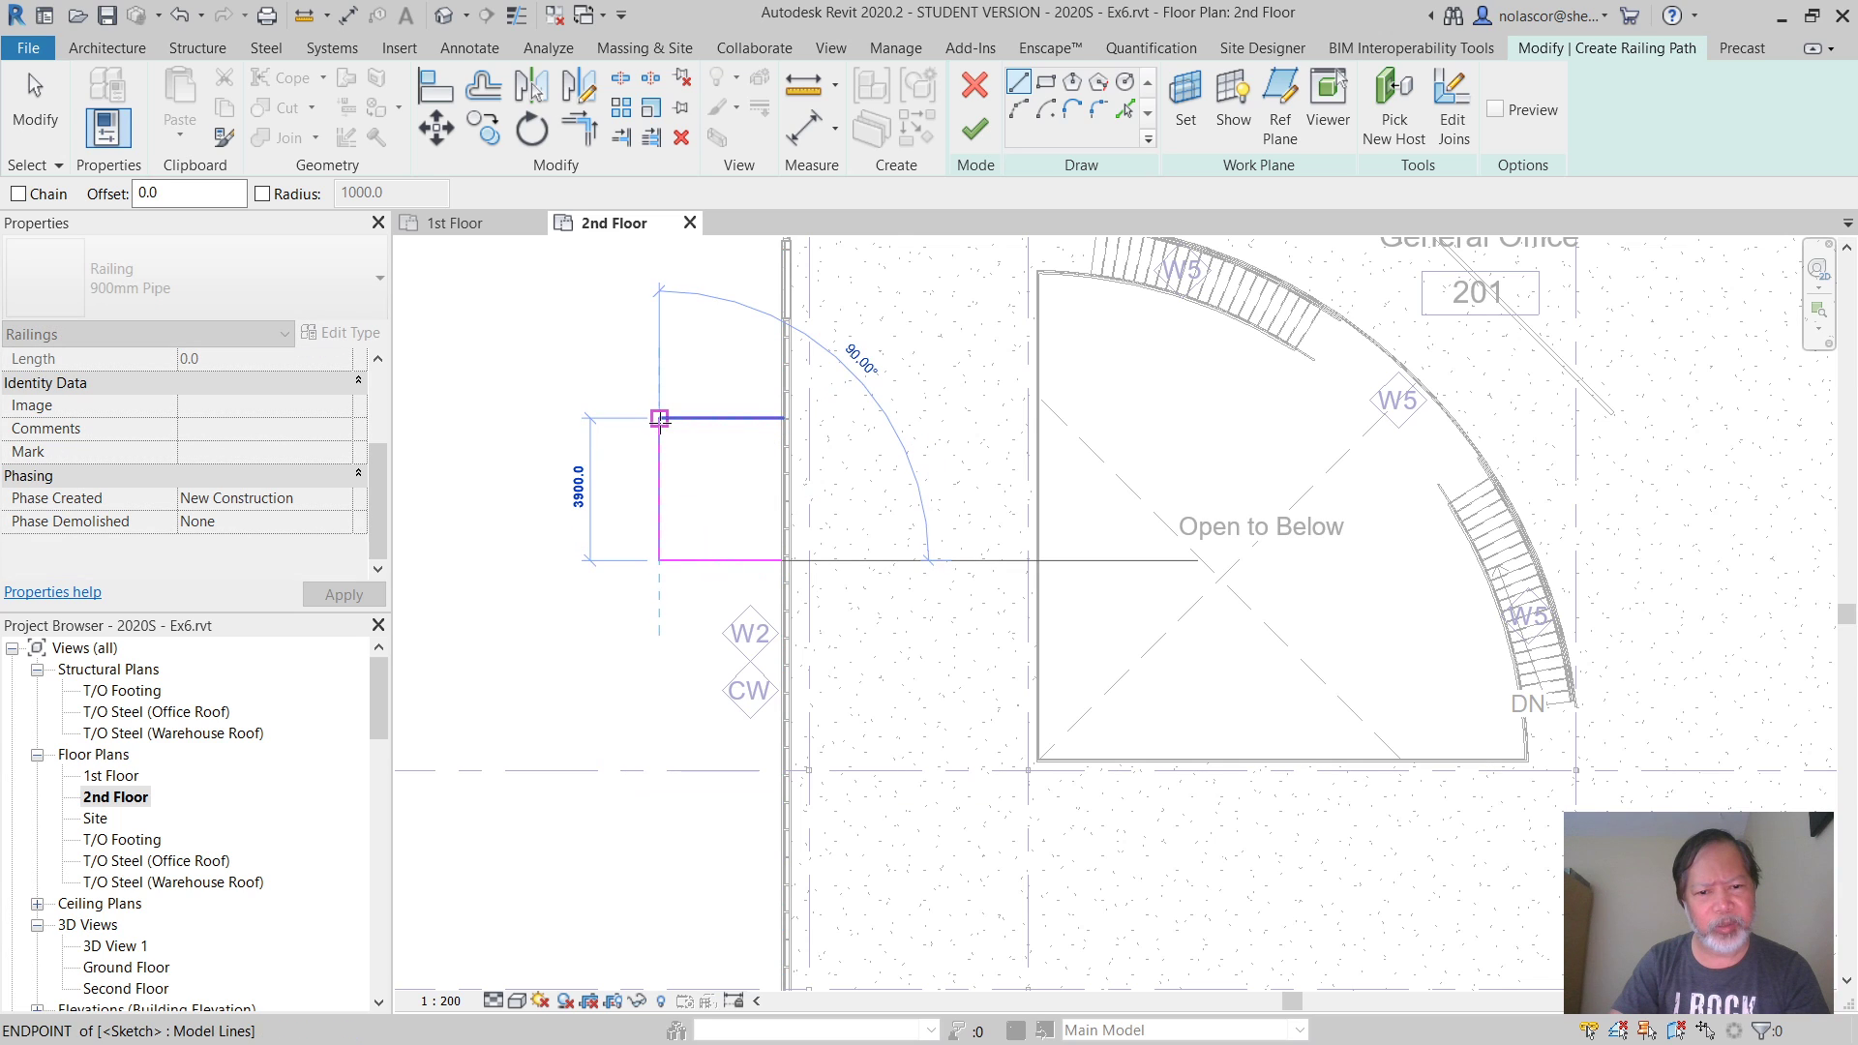
{"action": "left_click", "coordinate": [975, 129]}
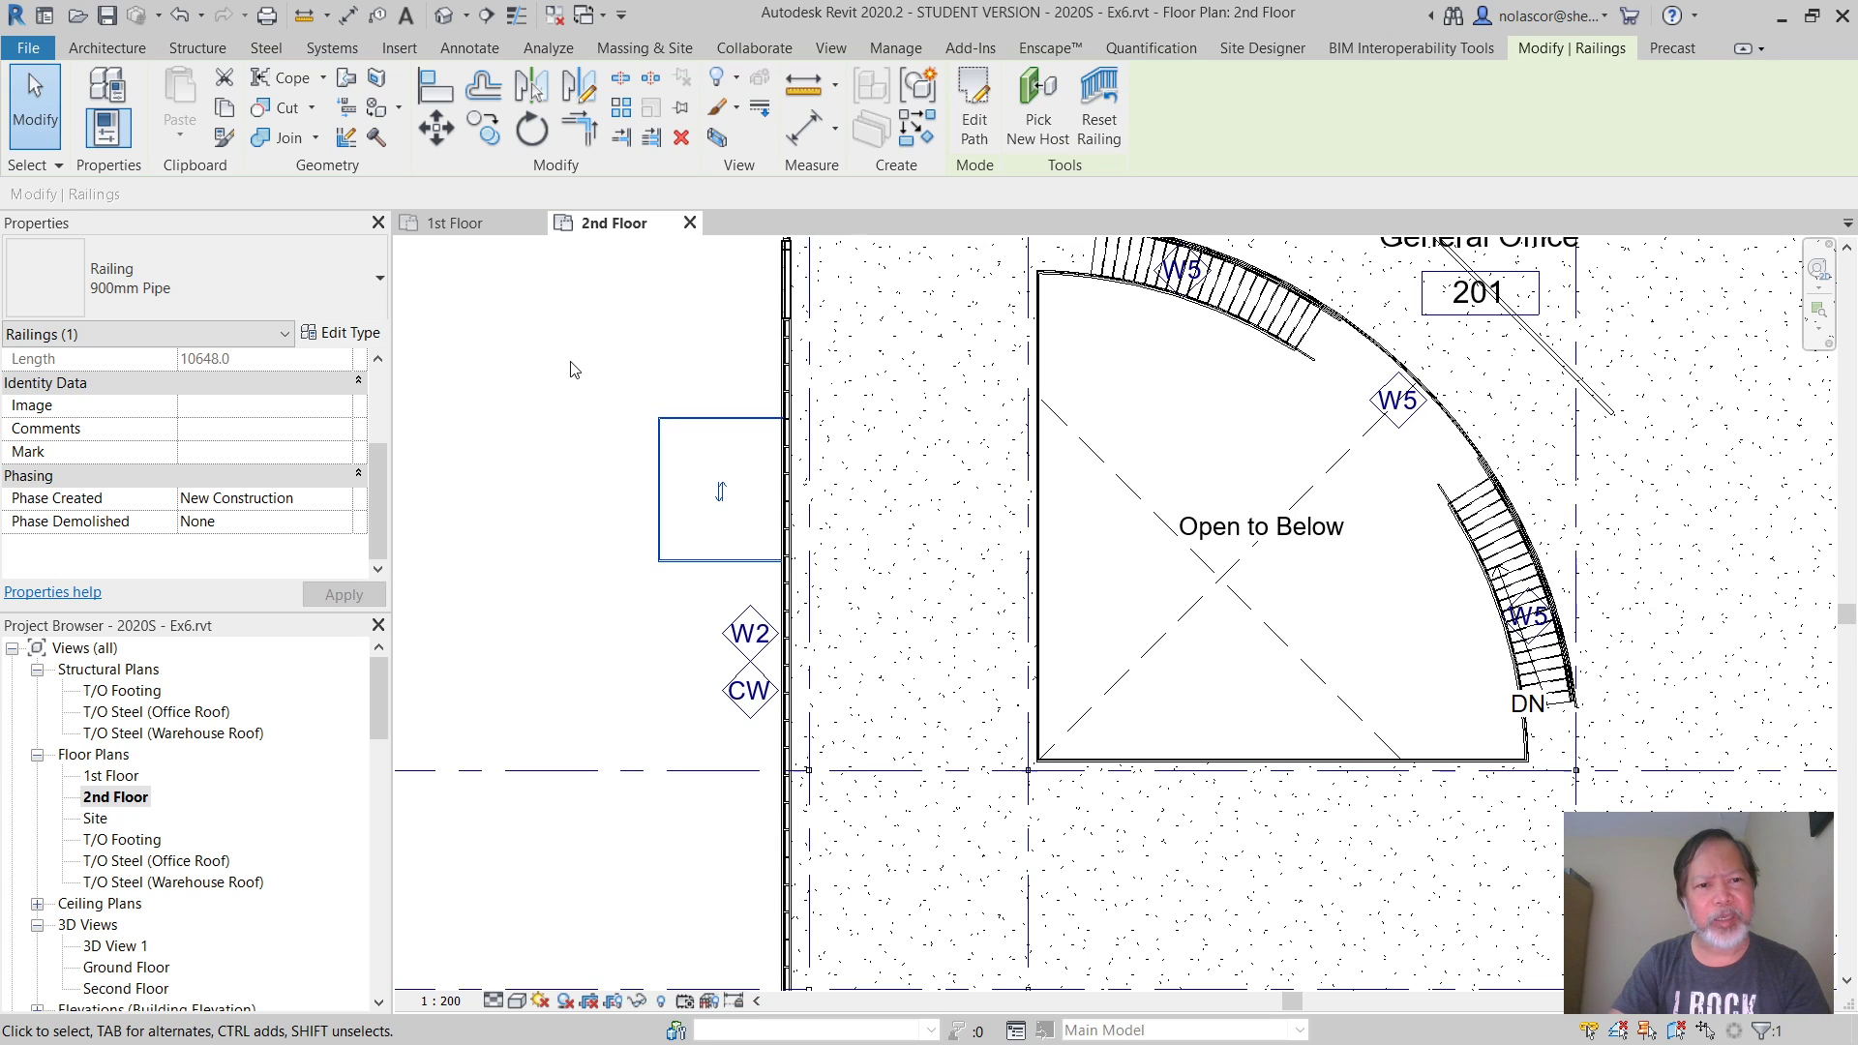
{"action": "left_click", "coordinate": [106, 47]}
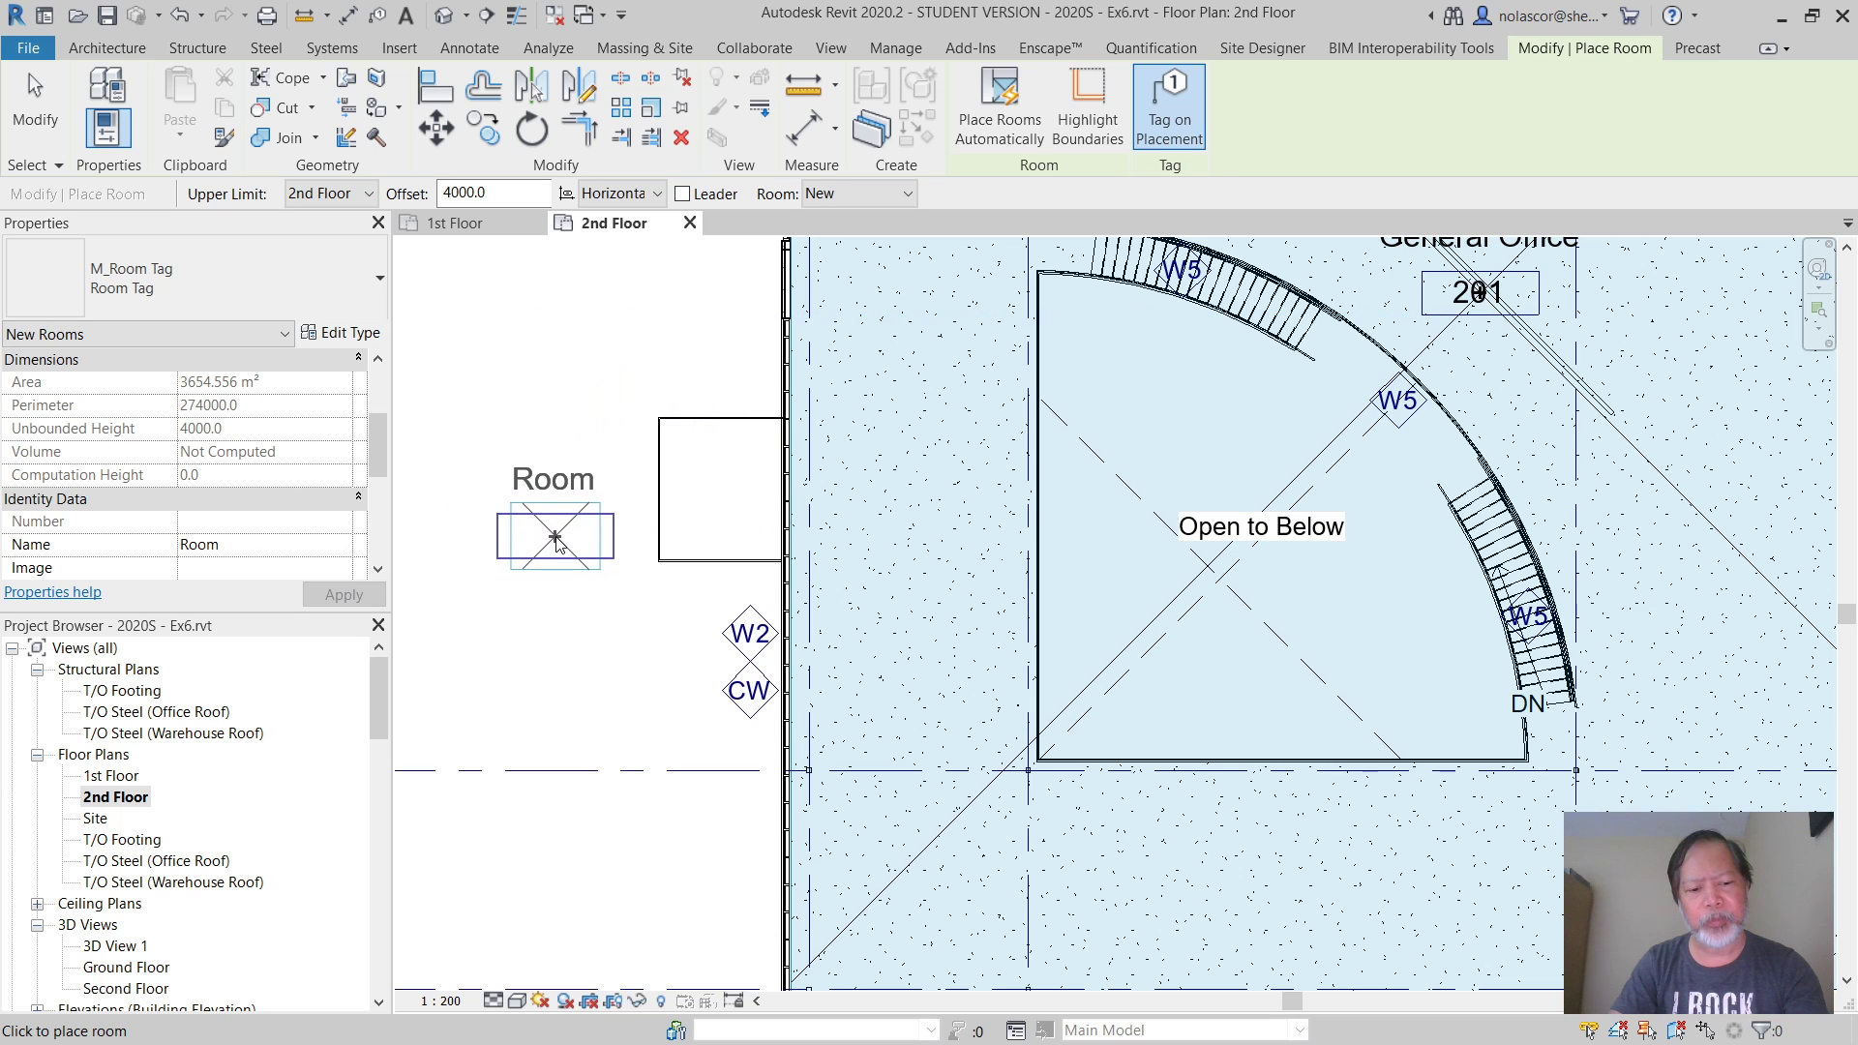
{"action": "key", "text": "Escape"}
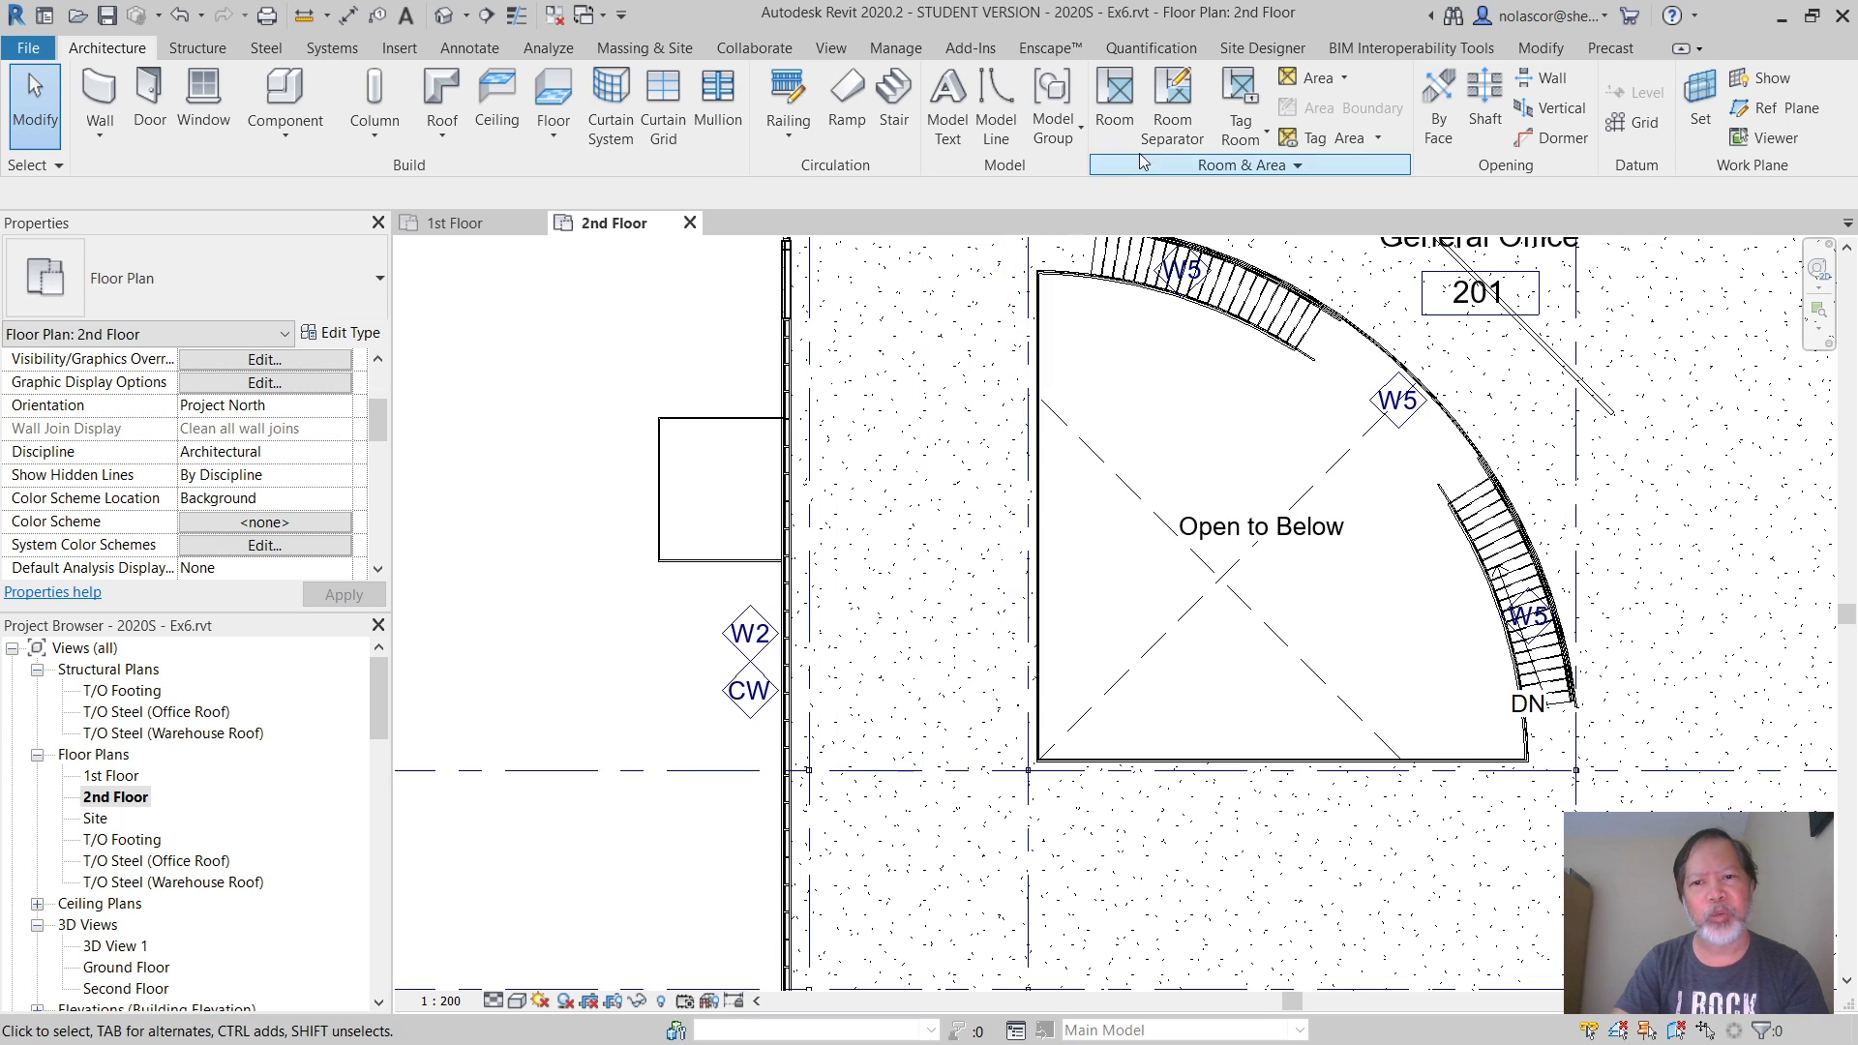
Pick the patio railing's top, left and bottom edges as room separation lines
{"action": "left_click", "coordinate": [1174, 97]}
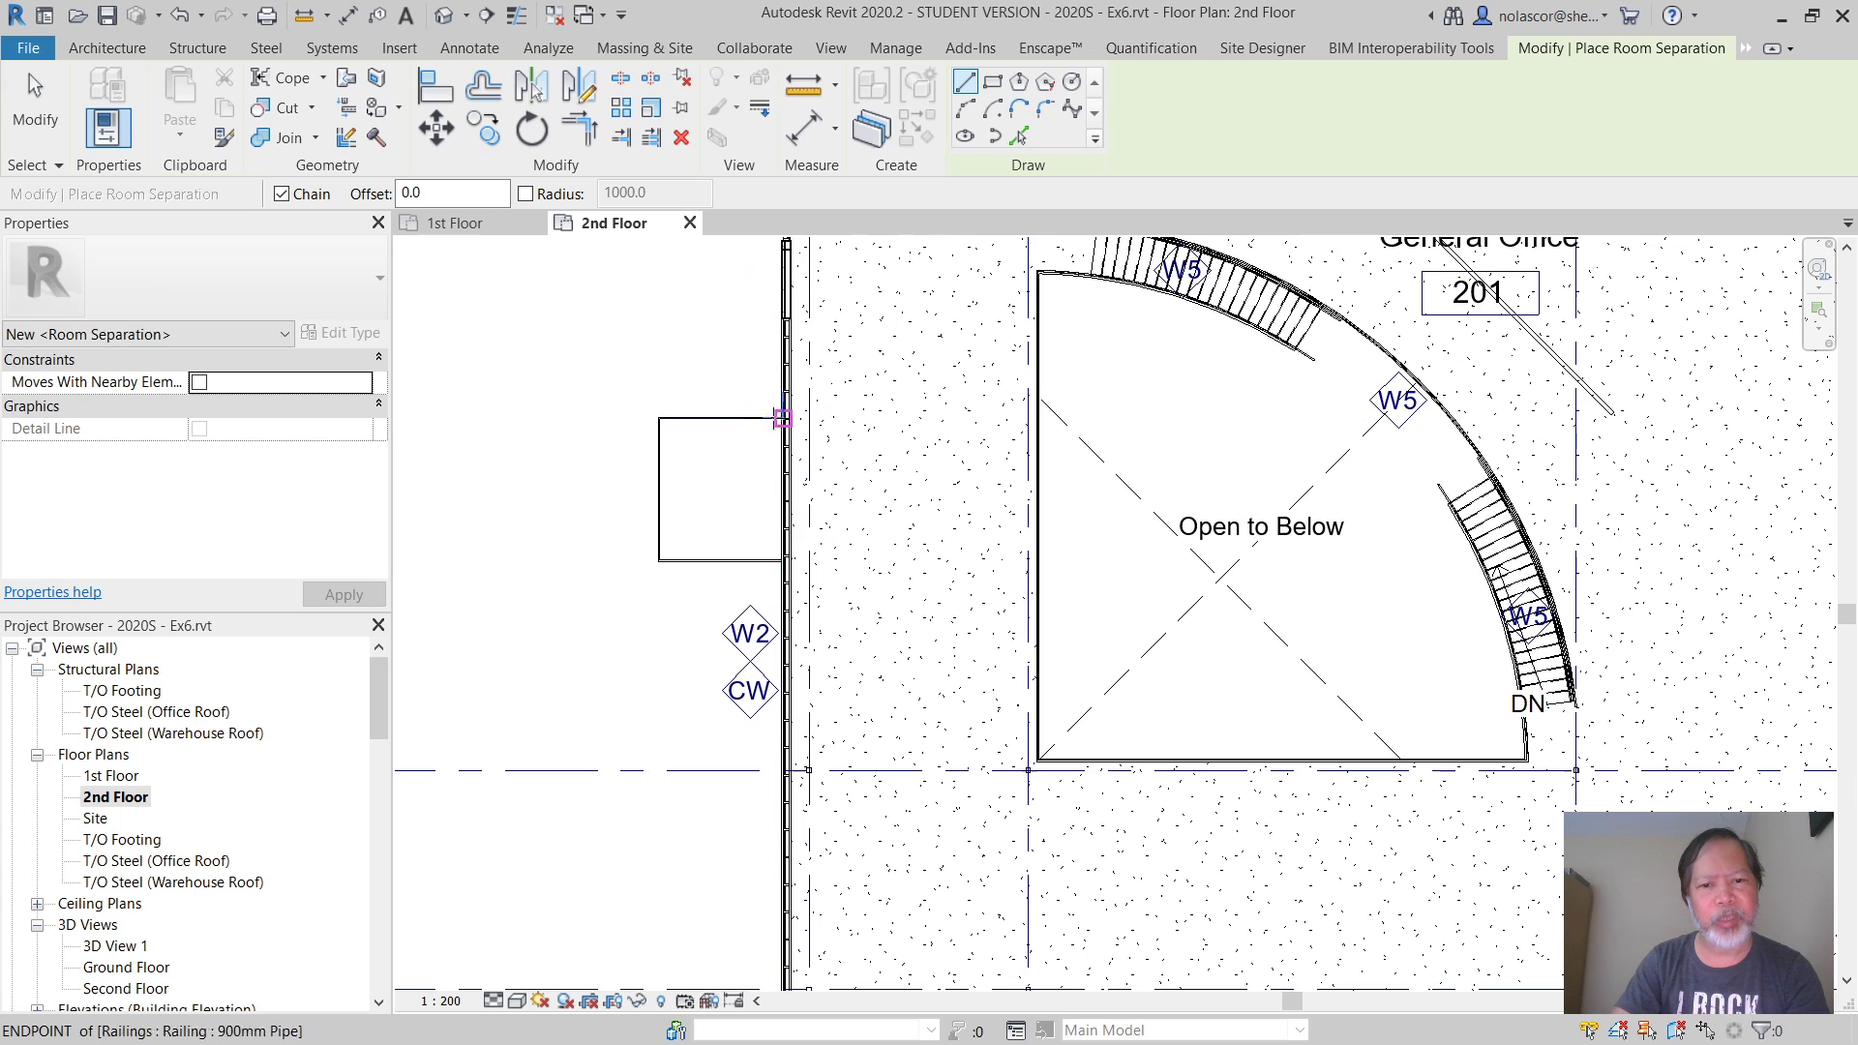
{"action": "scroll", "coordinate": [786, 418], "scroll_direction": "up", "scroll_amount": 3}
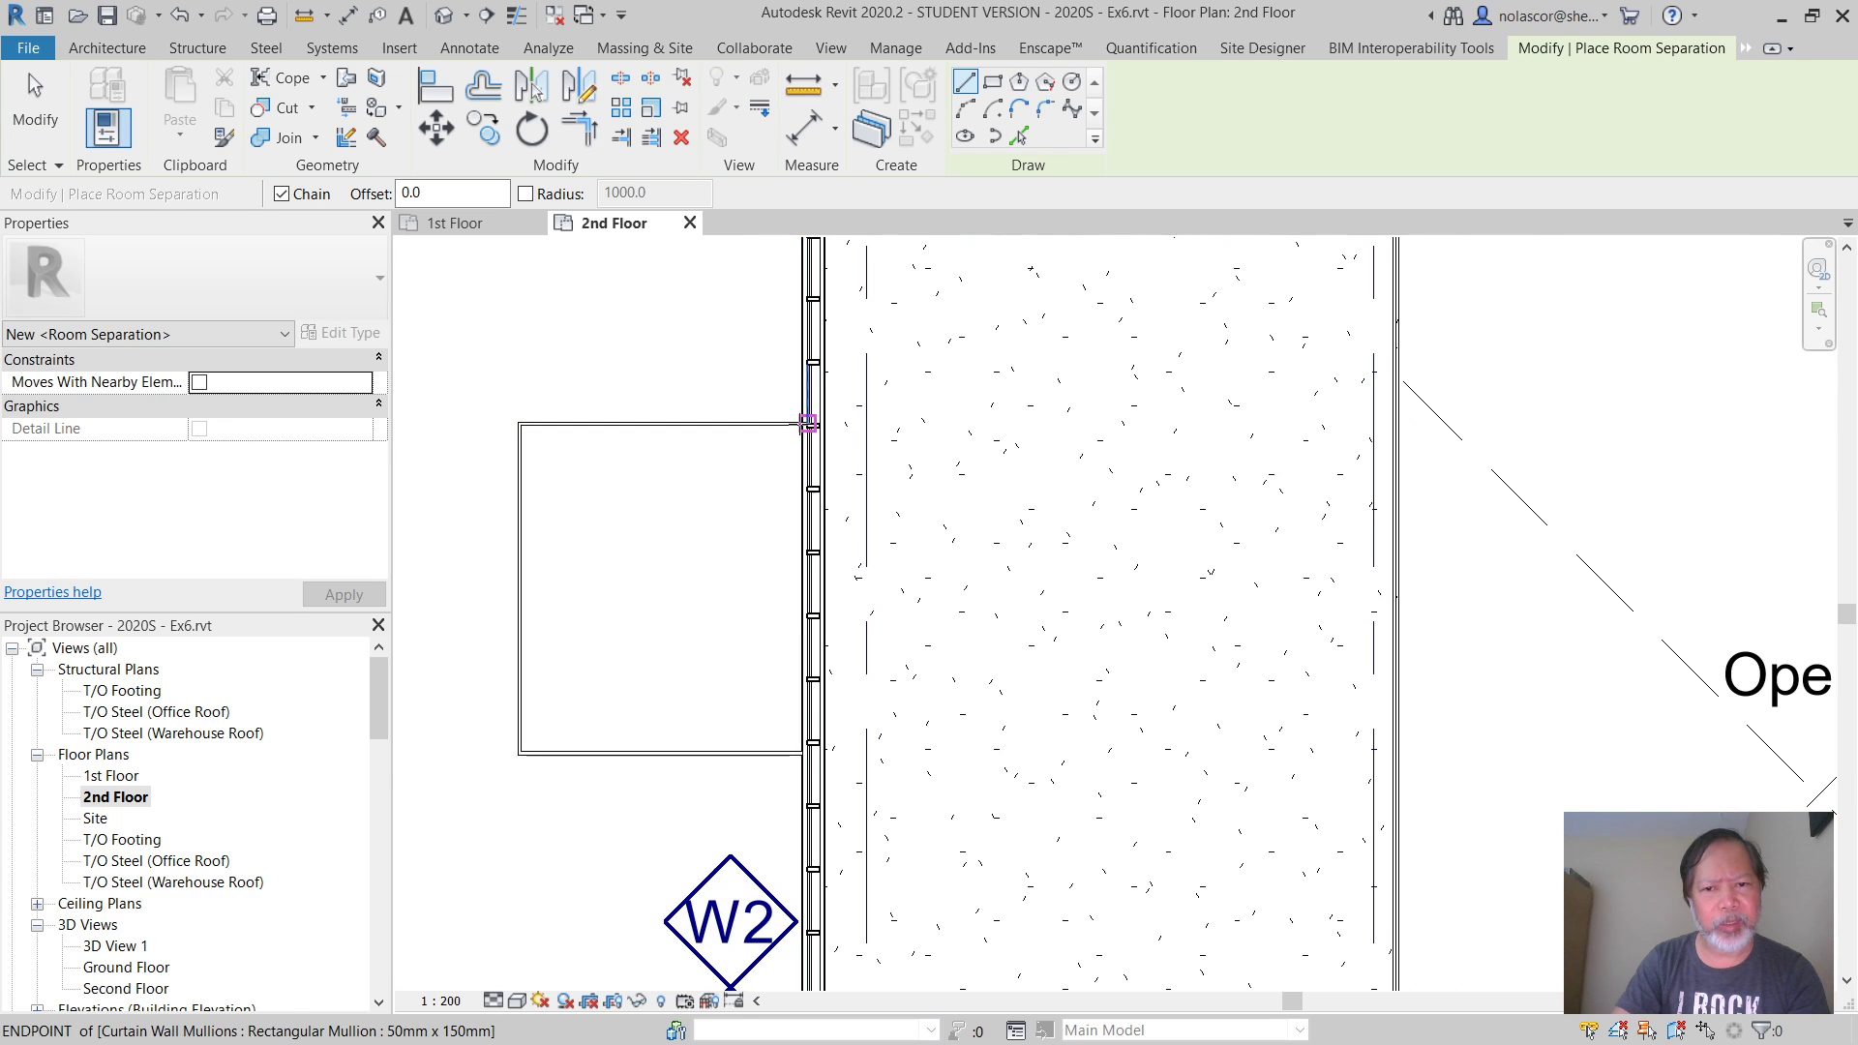
{"action": "left_click", "coordinate": [1019, 132]}
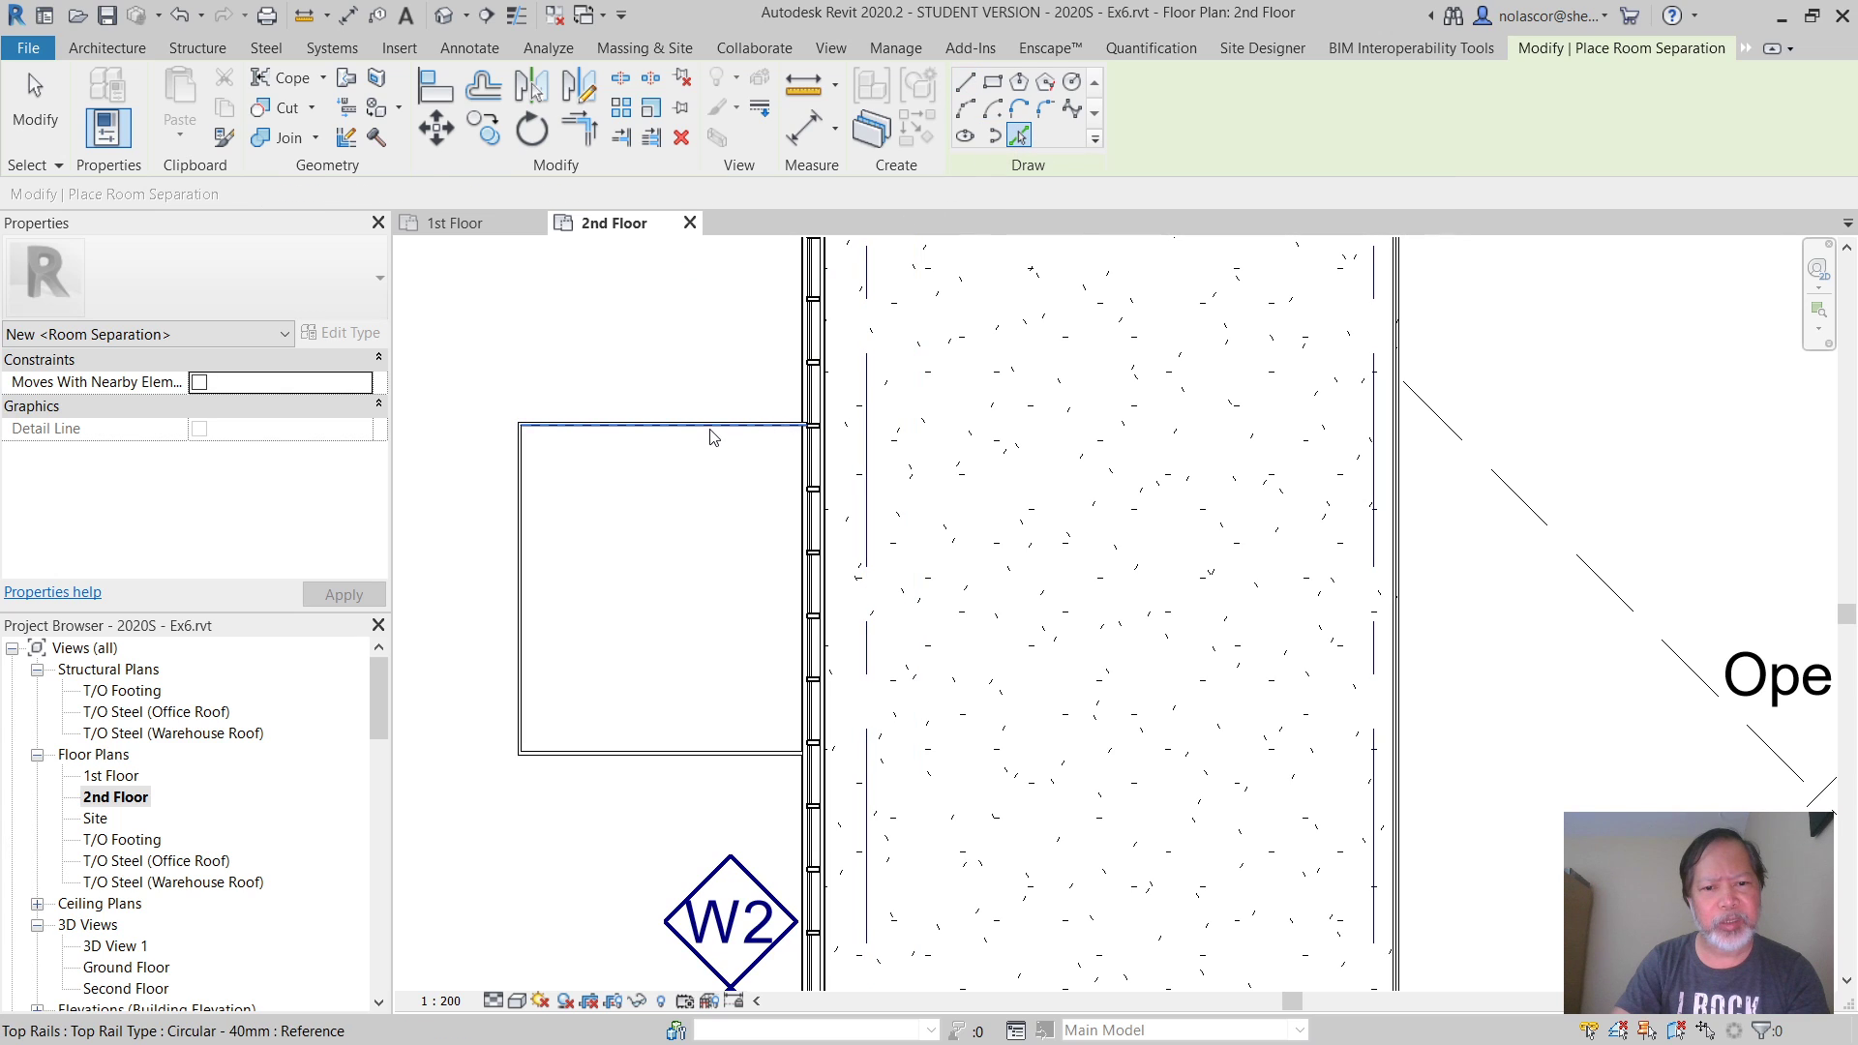
{"action": "left_click", "coordinate": [668, 426]}
{"action": "left_click", "coordinate": [523, 547]}
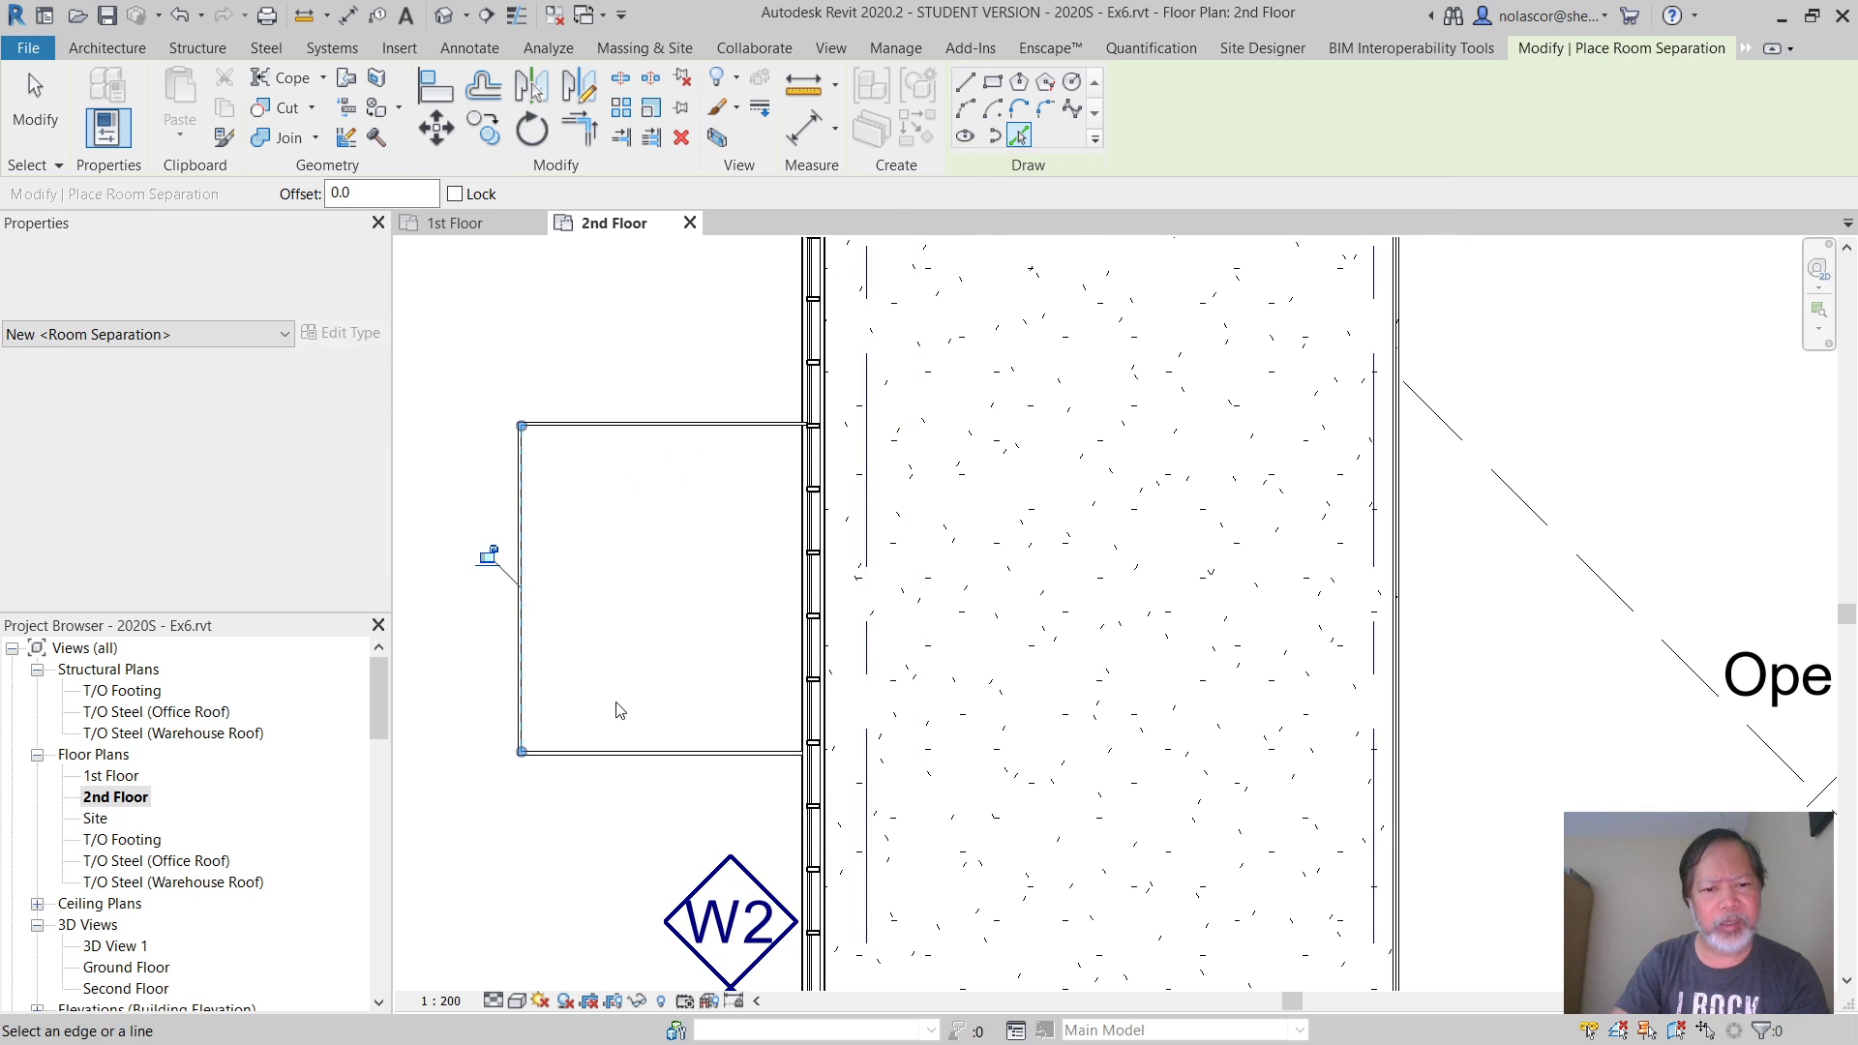
{"action": "left_click", "coordinate": [648, 745]}
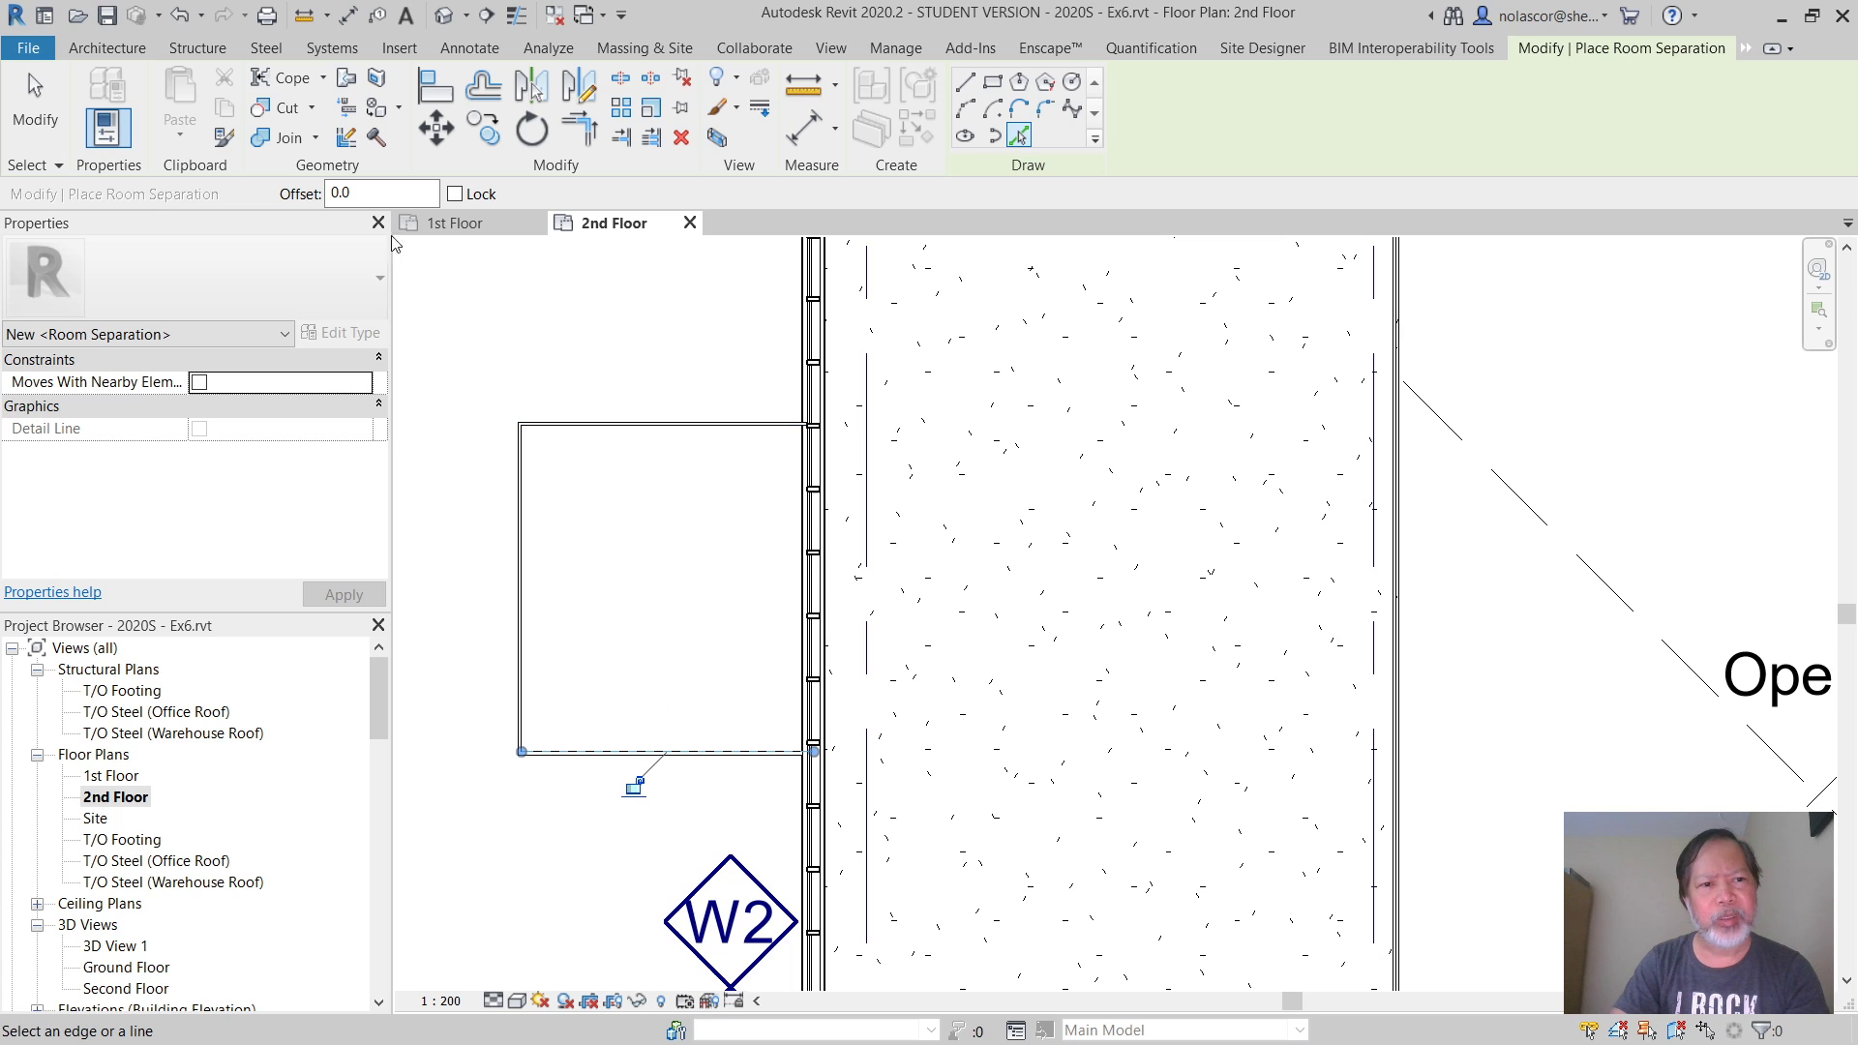
{"action": "left_click", "coordinate": [35, 101]}
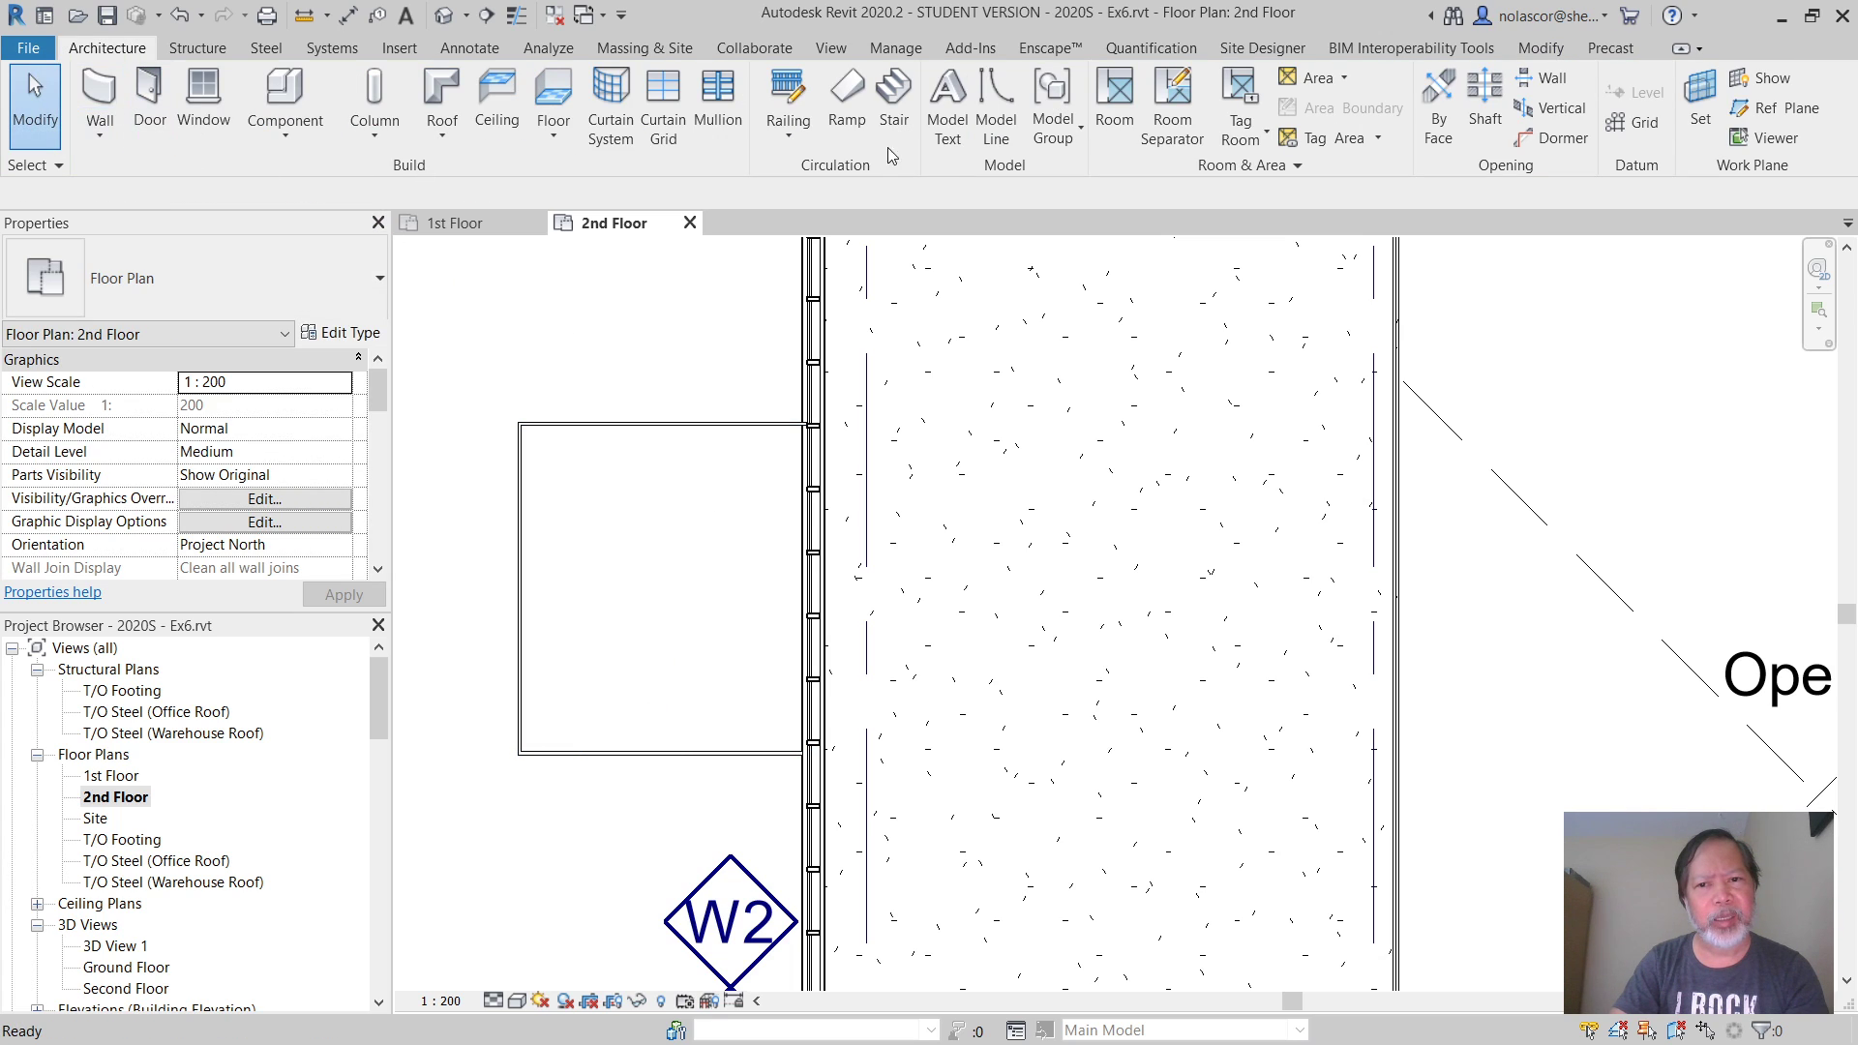
Place room 206 inside the patio's railing rectangle
{"action": "left_click", "coordinate": [1114, 107]}
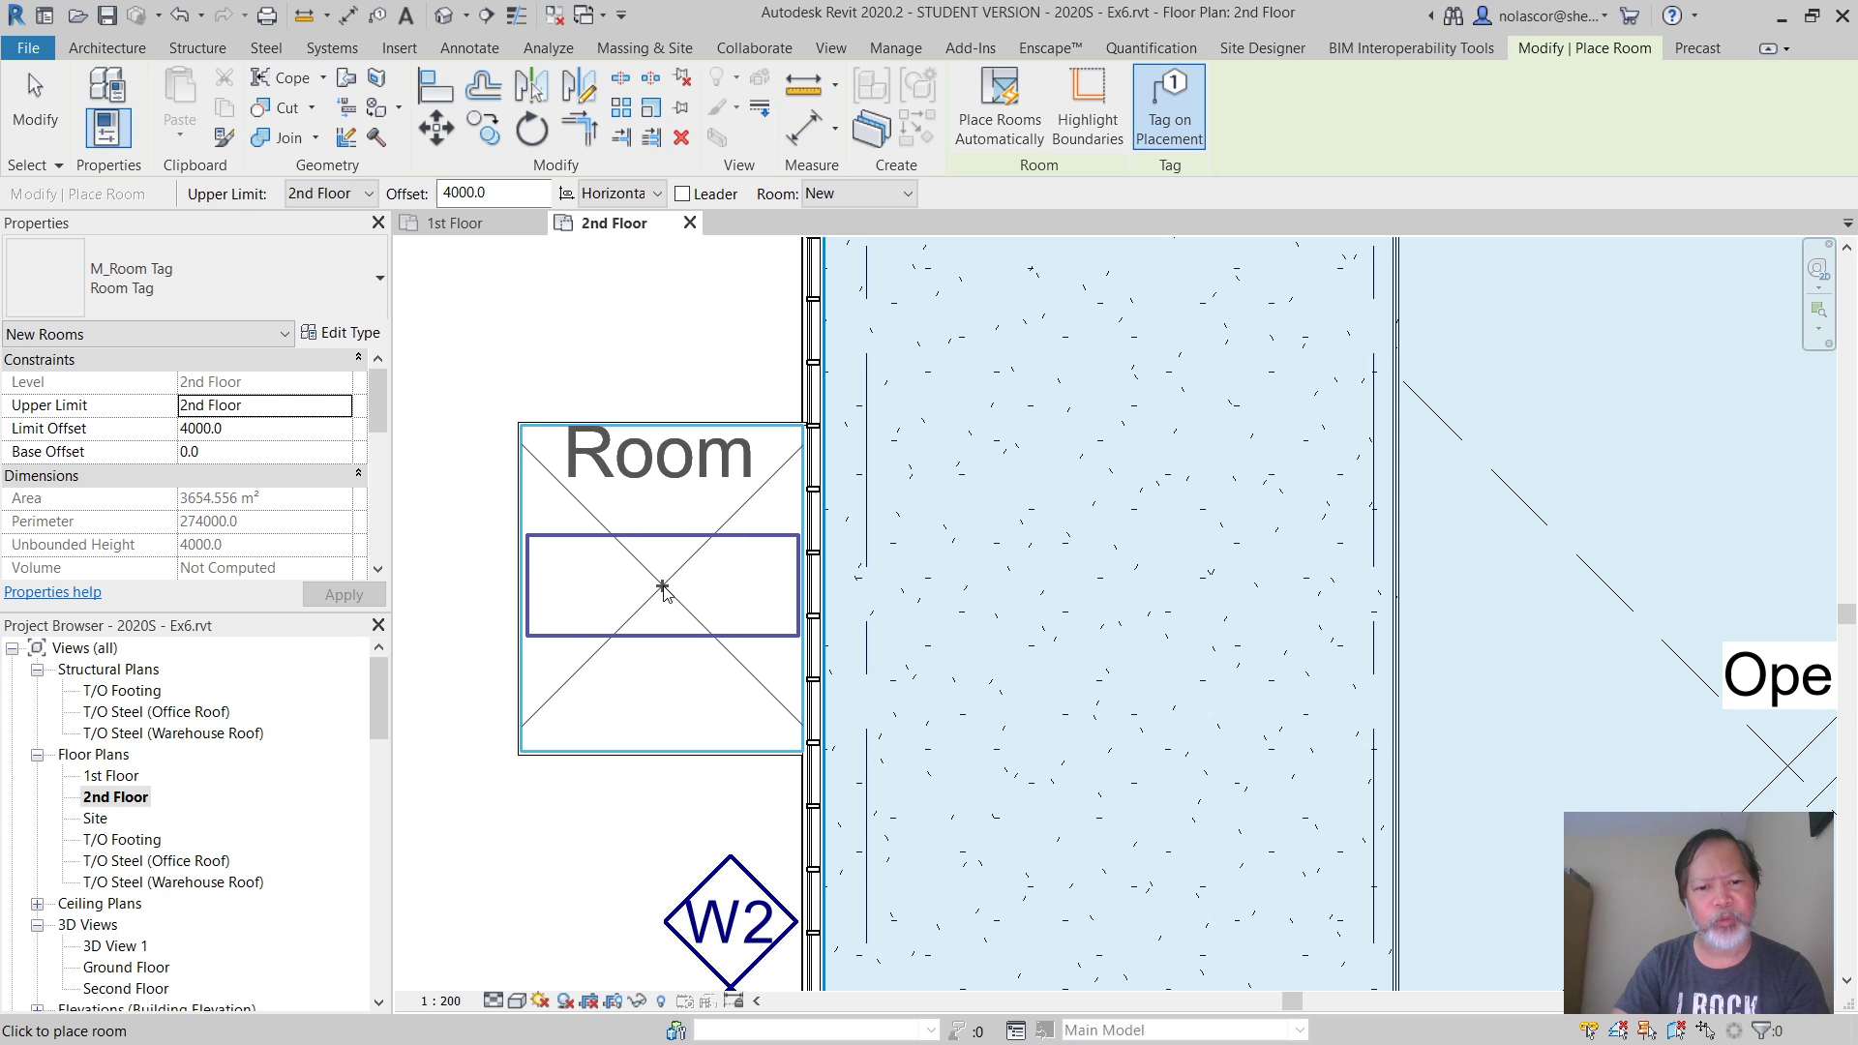
{"action": "left_click", "coordinate": [664, 593]}
{"action": "scroll", "coordinate": [664, 592], "scroll_direction": "down", "scroll_amount": 2}
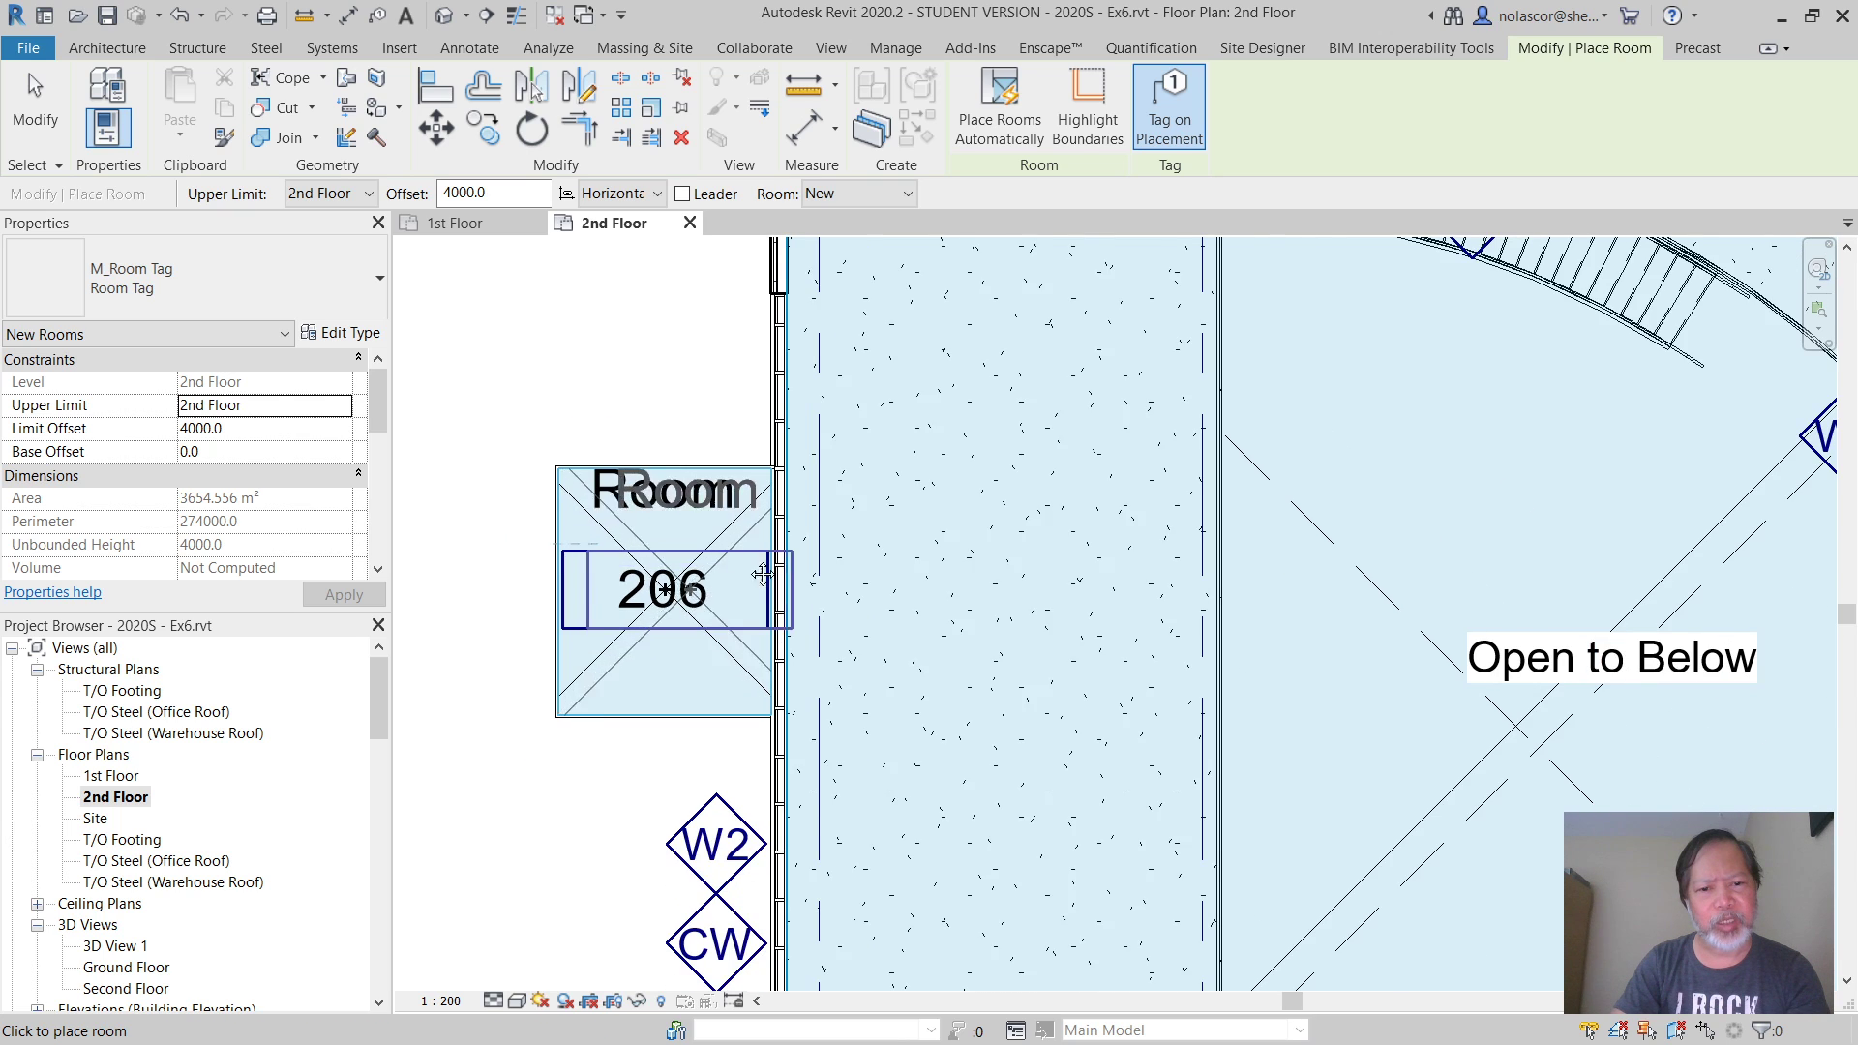
{"action": "middle_click_drag", "start_coordinate": [664, 592], "coordinate": [825, 558]}
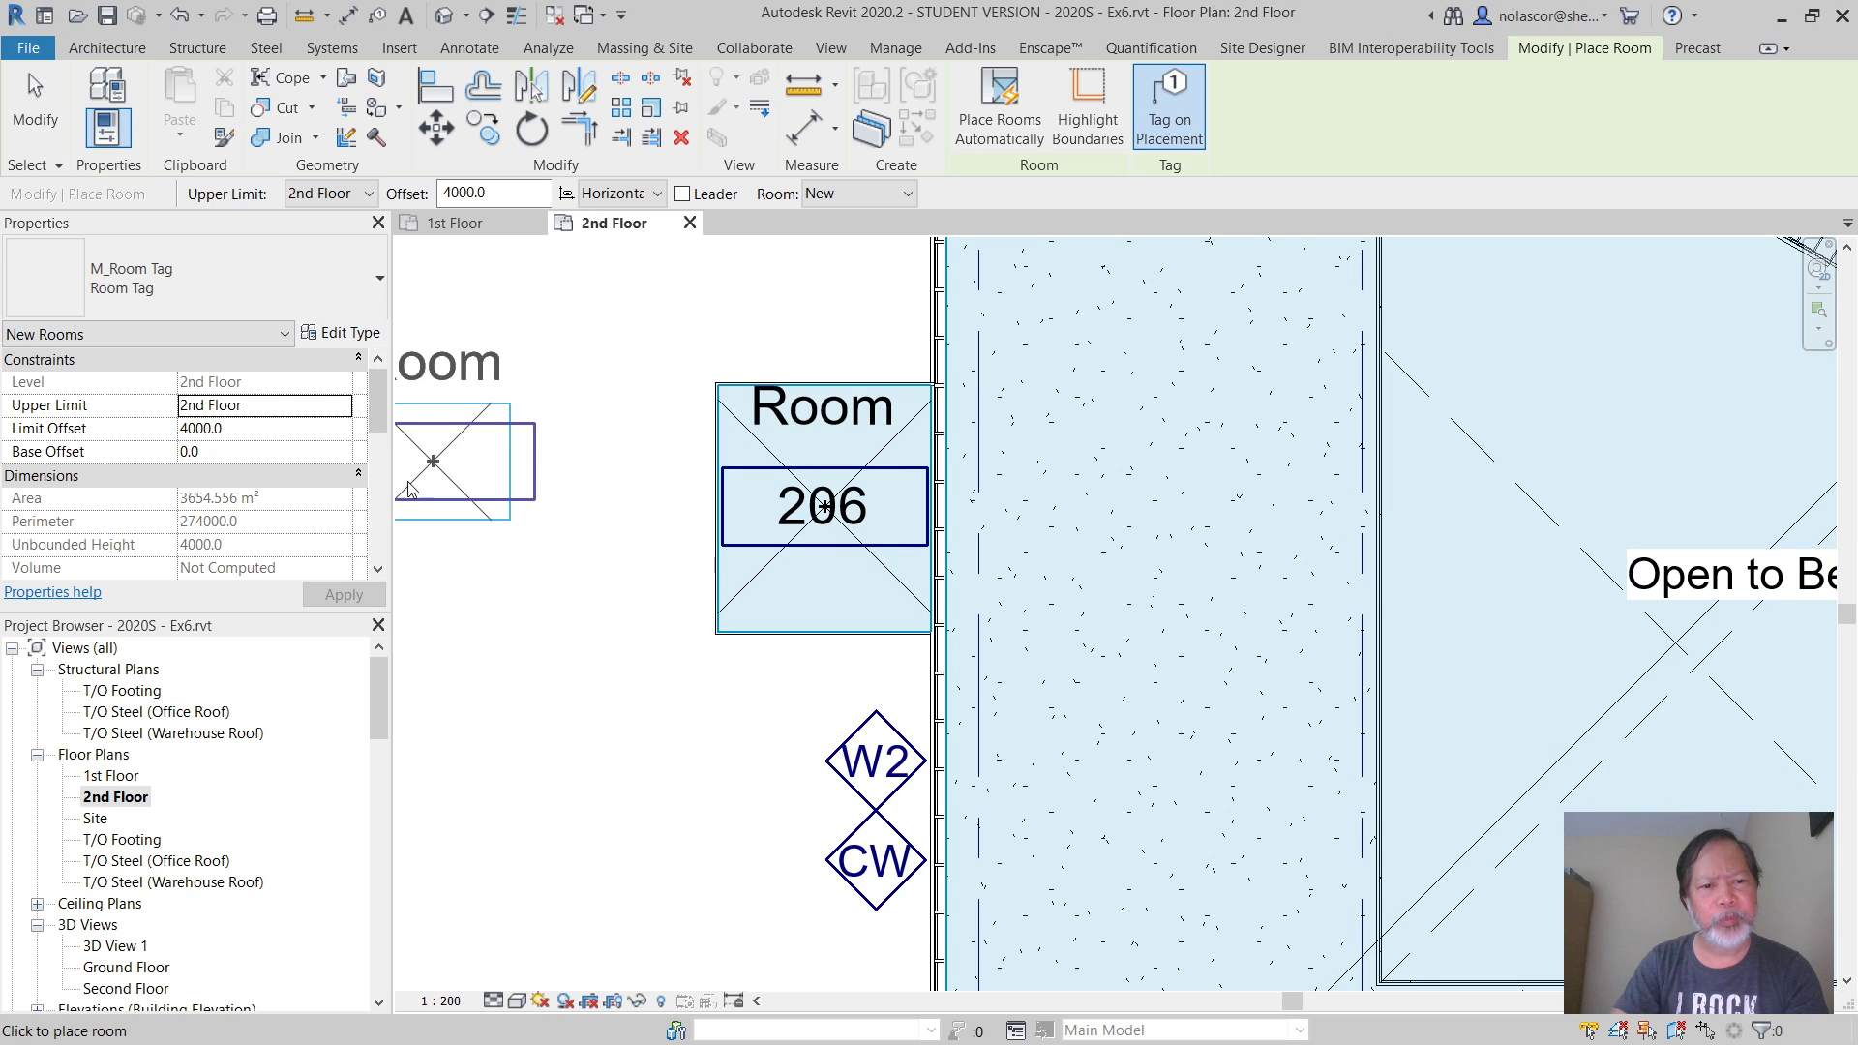
{"action": "key", "text": "Escape"}
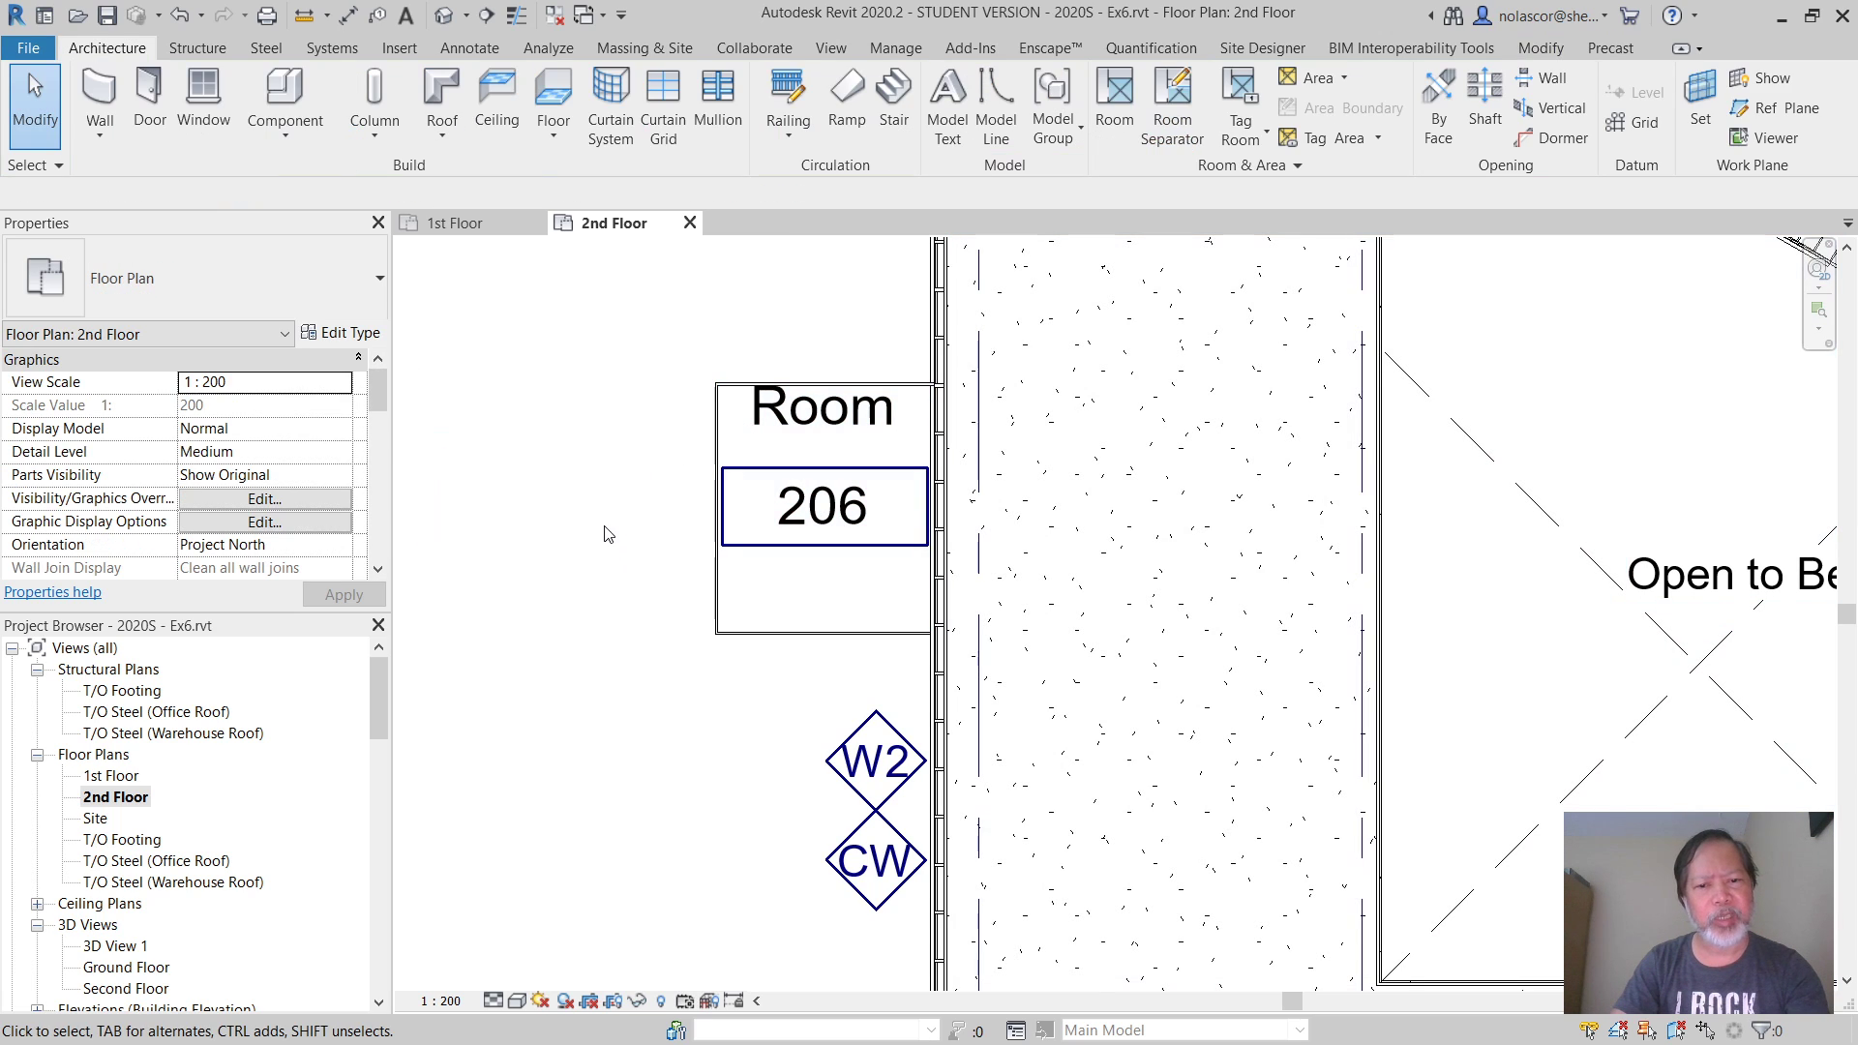
Give the 206 room tag a leader line and move it up-left outside the patio
{"action": "left_click", "coordinate": [811, 550]}
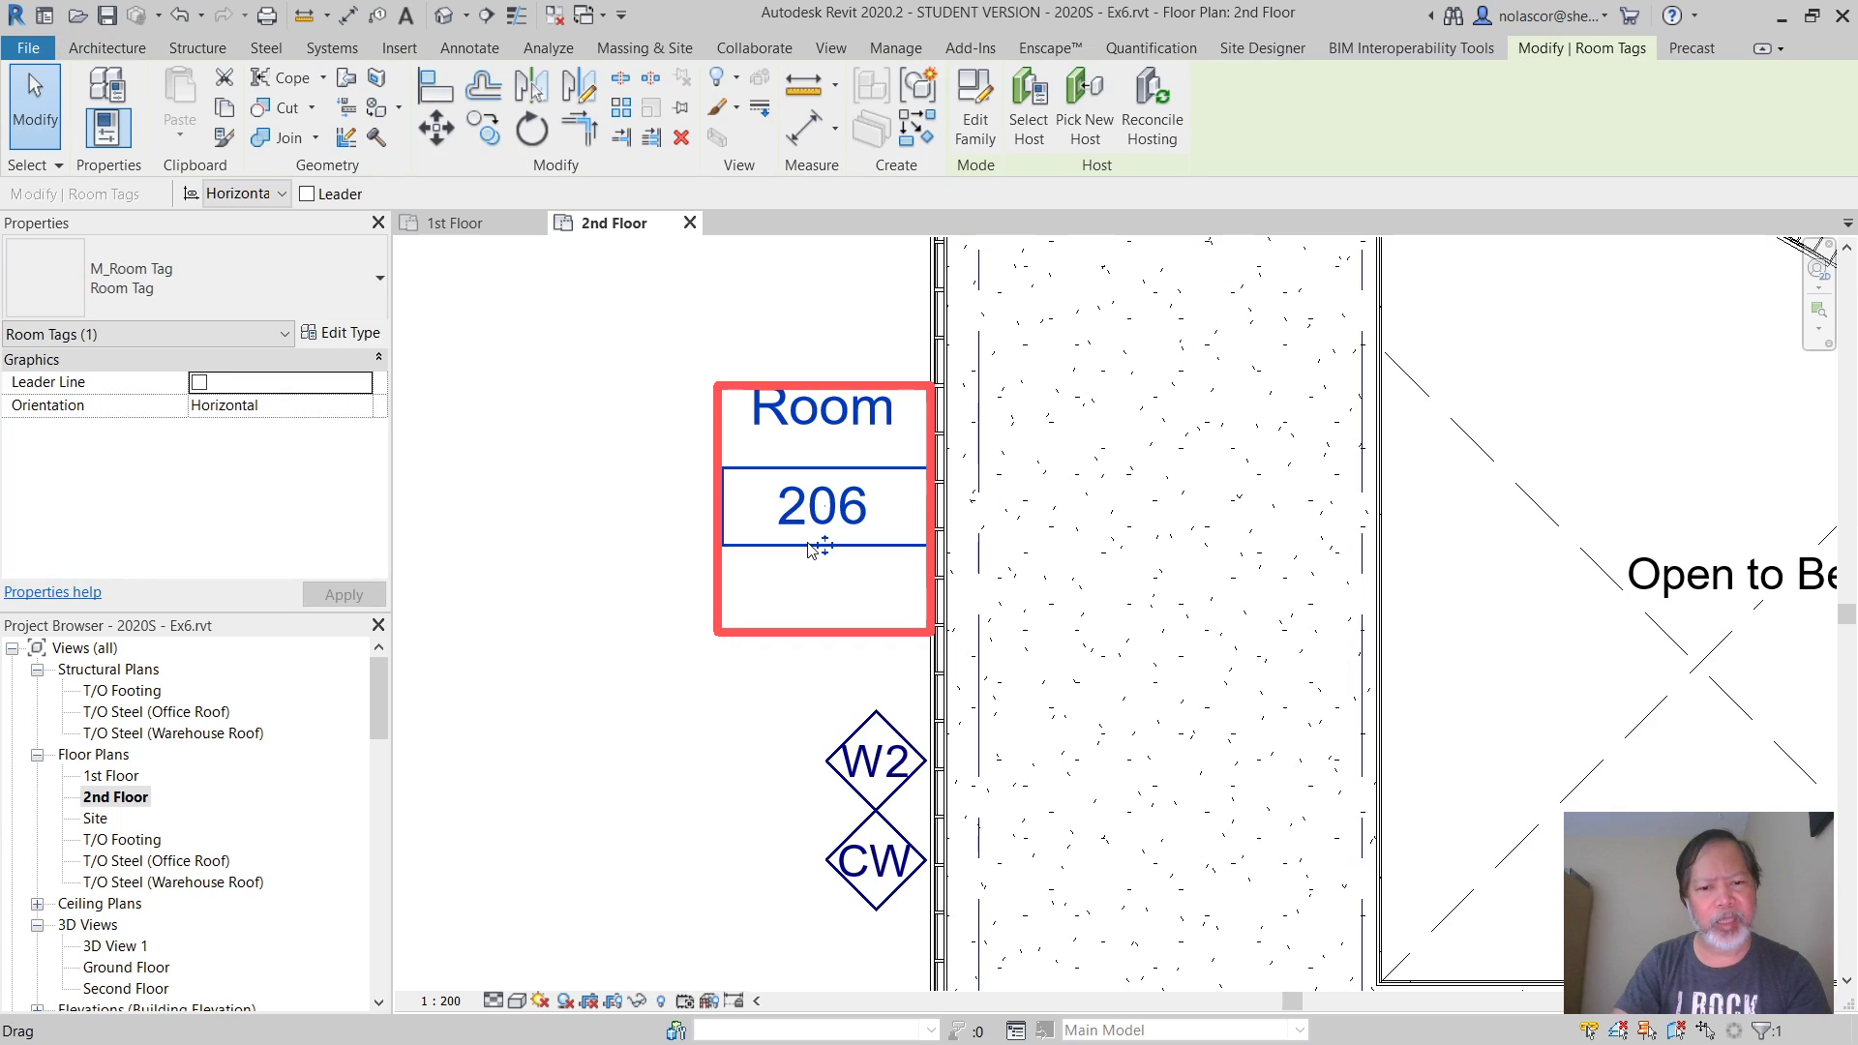
{"action": "left_click", "coordinate": [198, 383]}
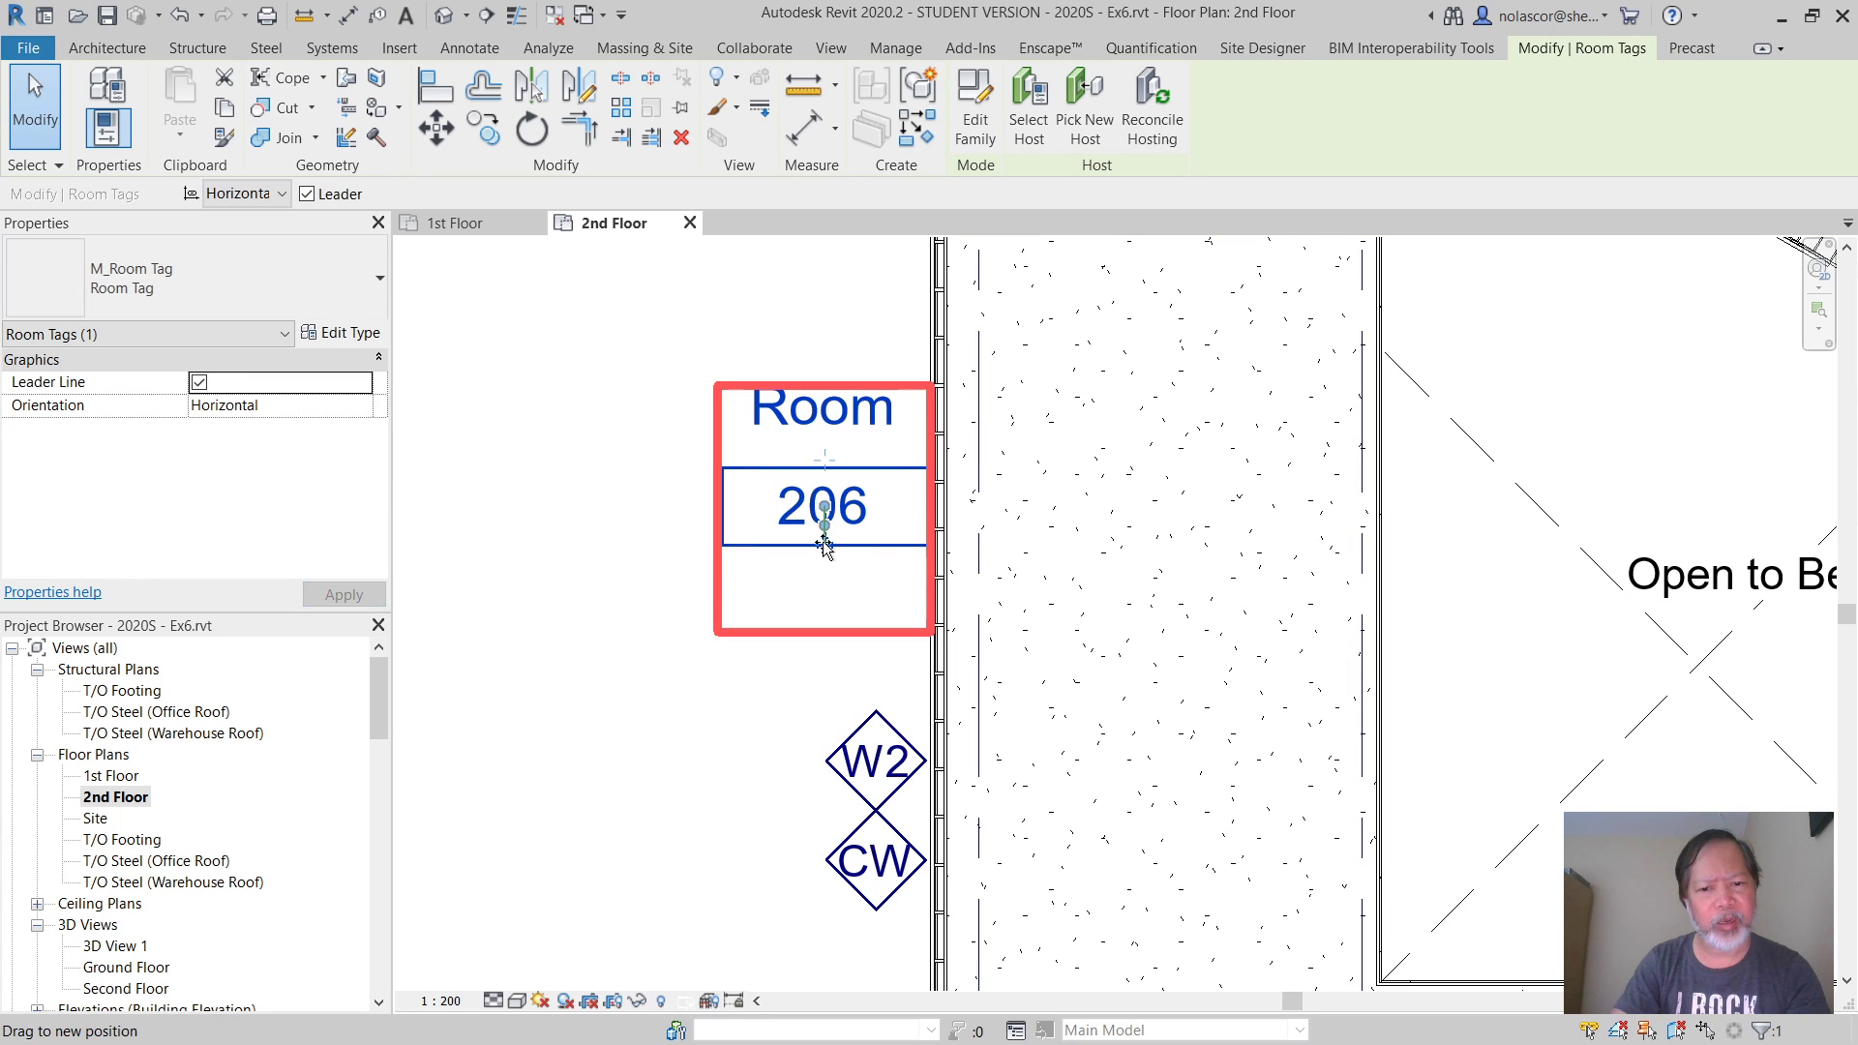
{"action": "left_click_drag", "start_coordinate": [824, 545], "coordinate": [554, 448]}
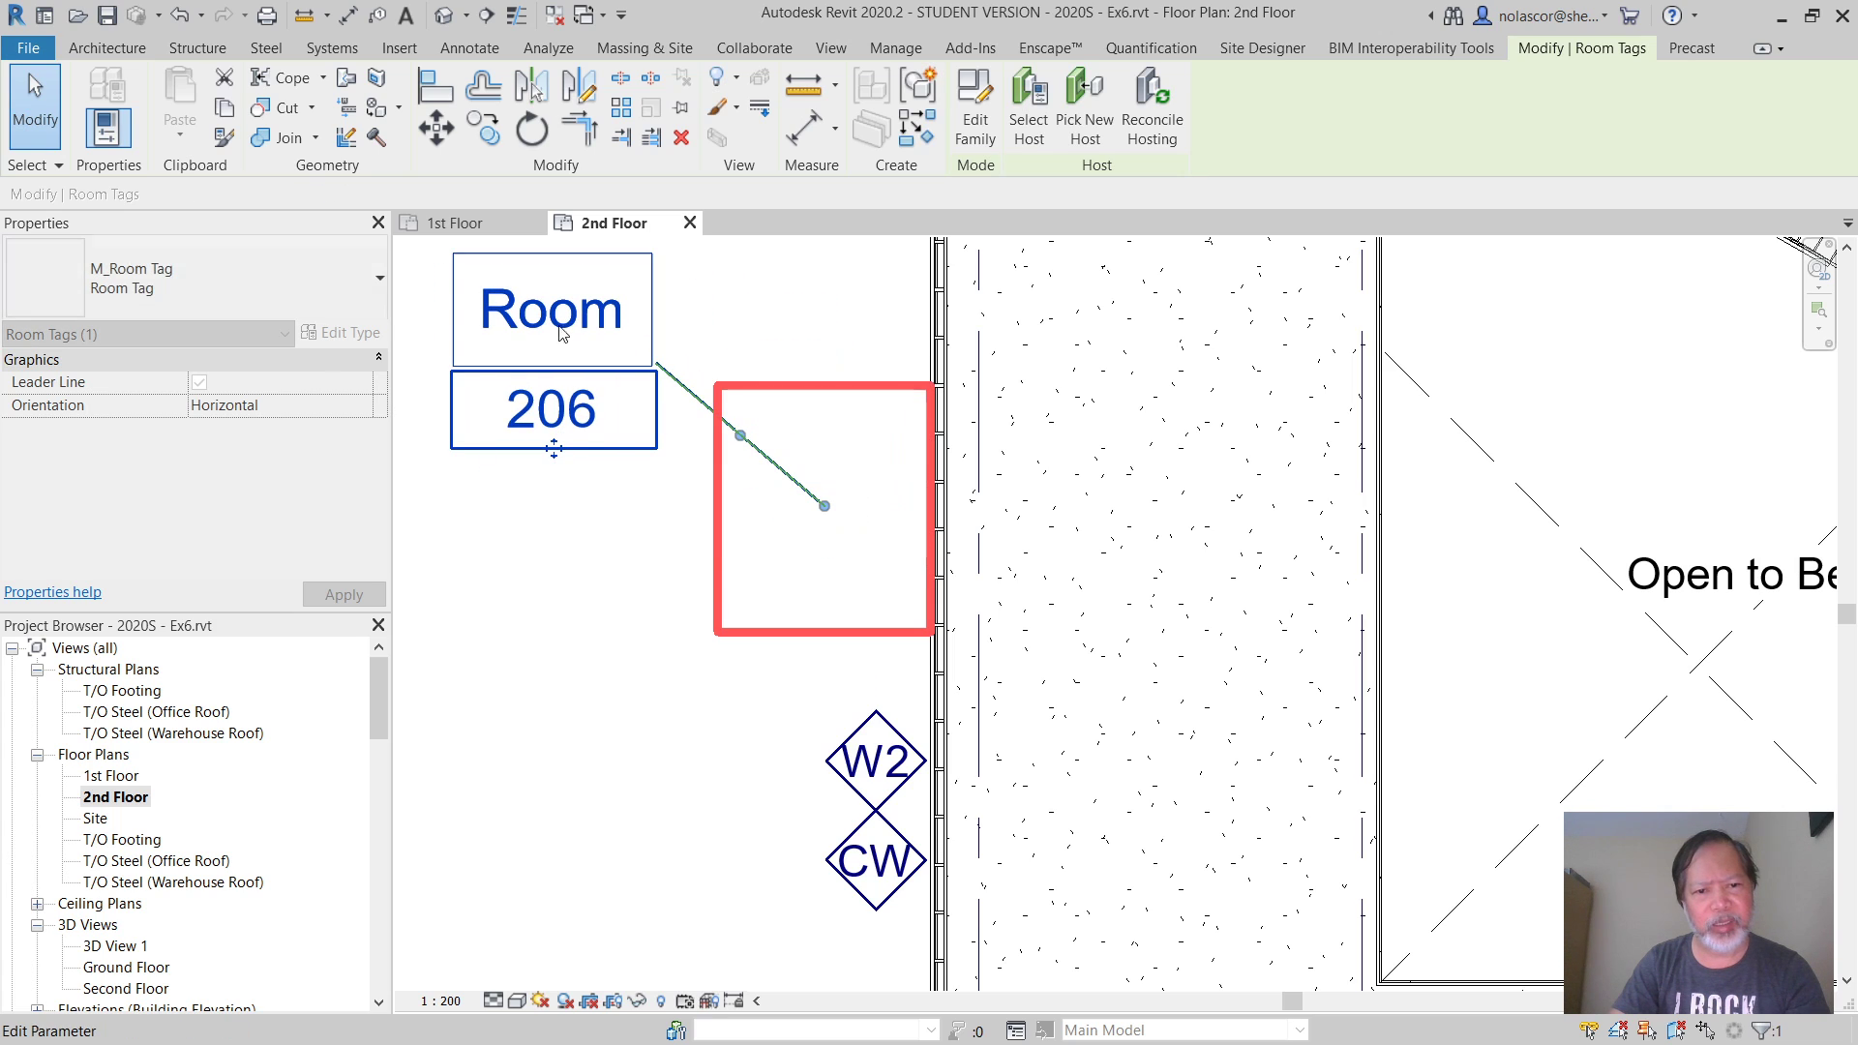